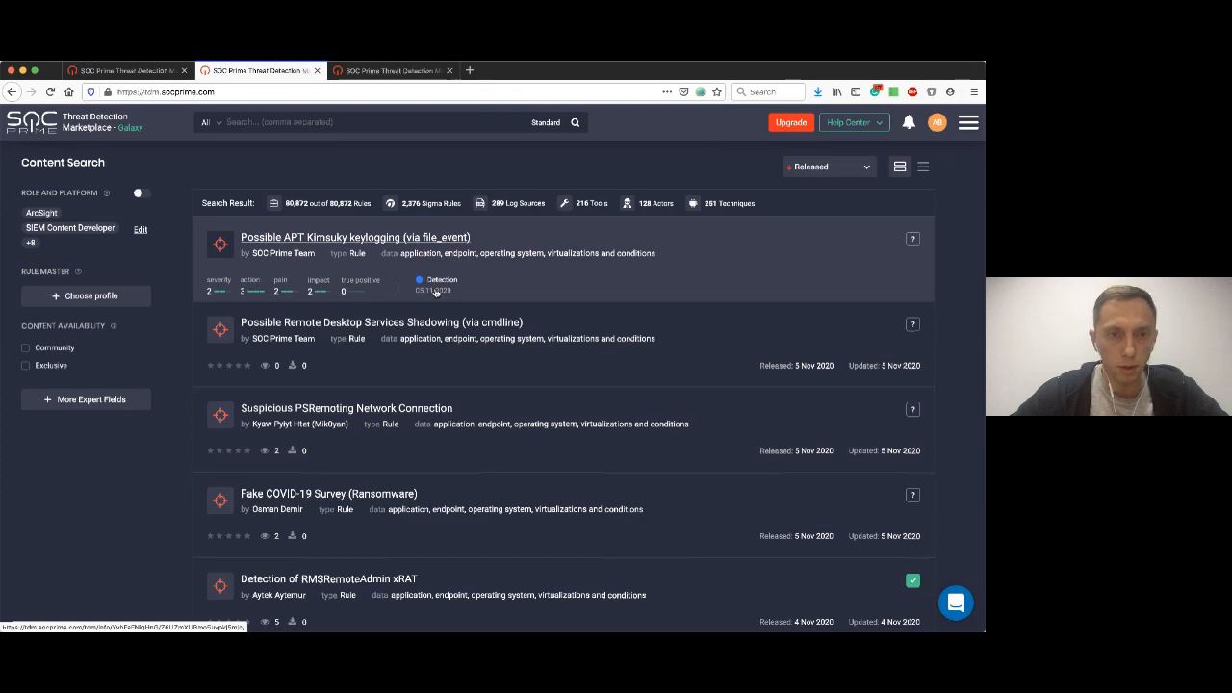
Open the rule "Possible APT Kimsuky keylogging (via file_event)" from the content search results.
{"action": "scroll", "coordinate": [438, 354], "scroll_direction": "down", "scroll_amount": 1}
{"action": "scroll", "coordinate": [437, 355], "scroll_direction": "up", "scroll_amount": 1}
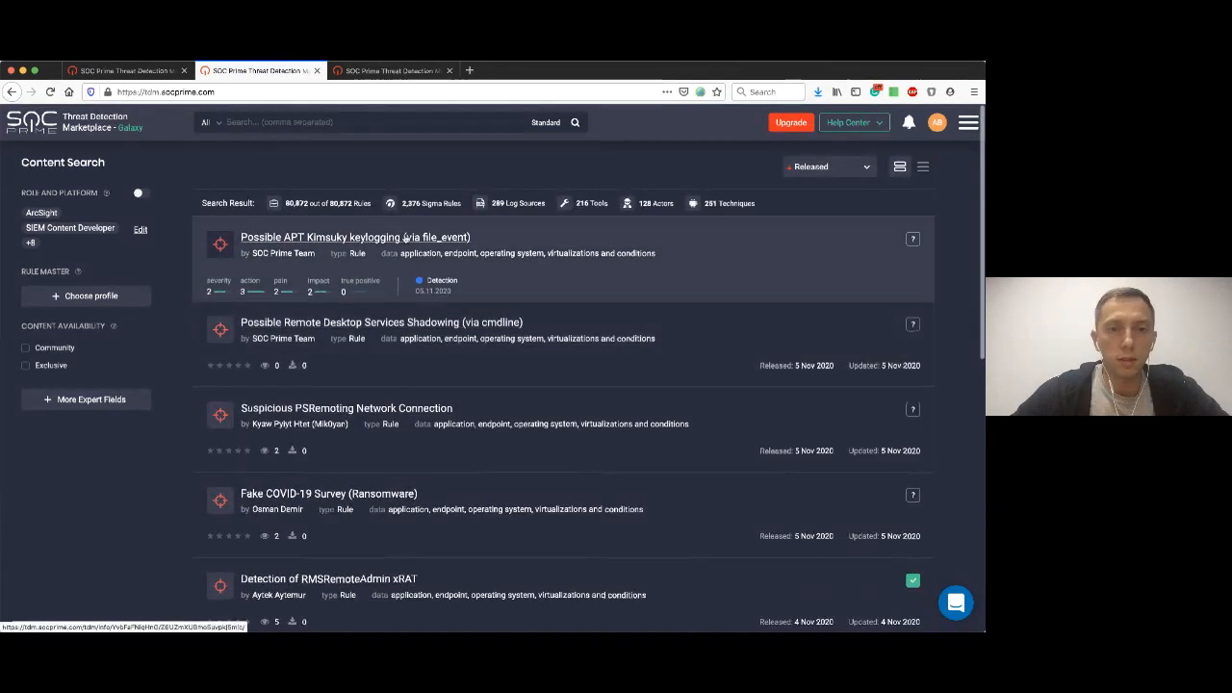
{"action": "scroll", "coordinate": [457, 383], "scroll_direction": "down", "scroll_amount": 5}
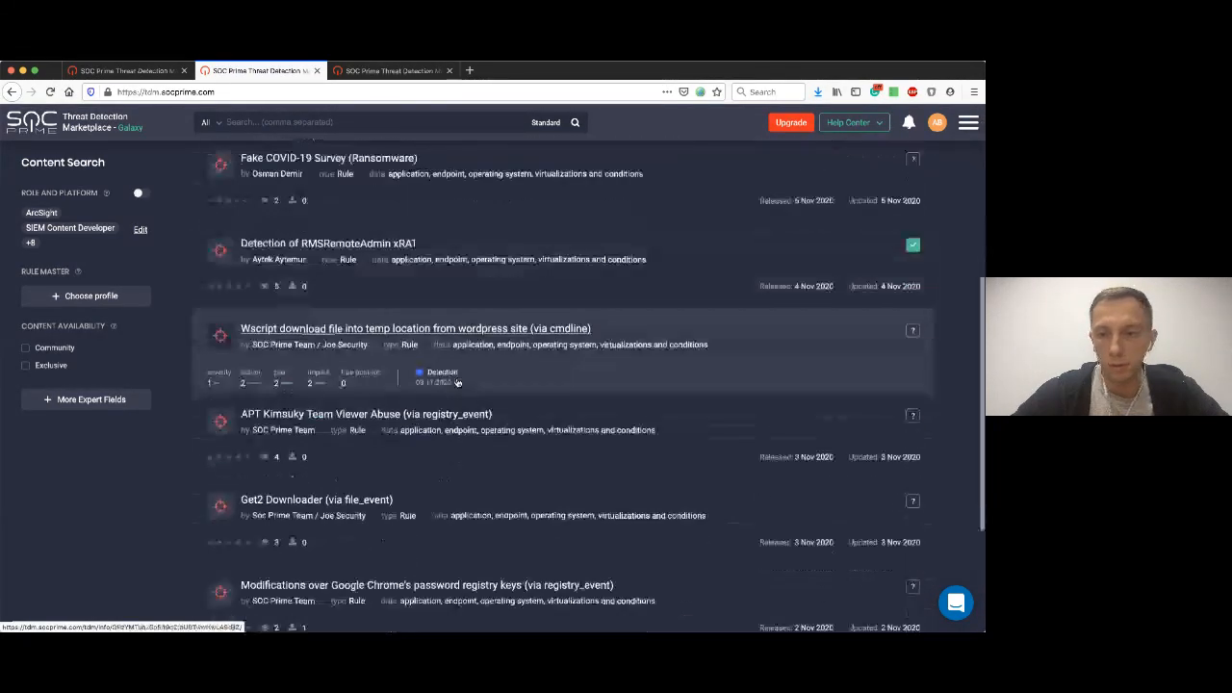
{"action": "scroll", "coordinate": [457, 383], "scroll_direction": "up", "scroll_amount": 5}
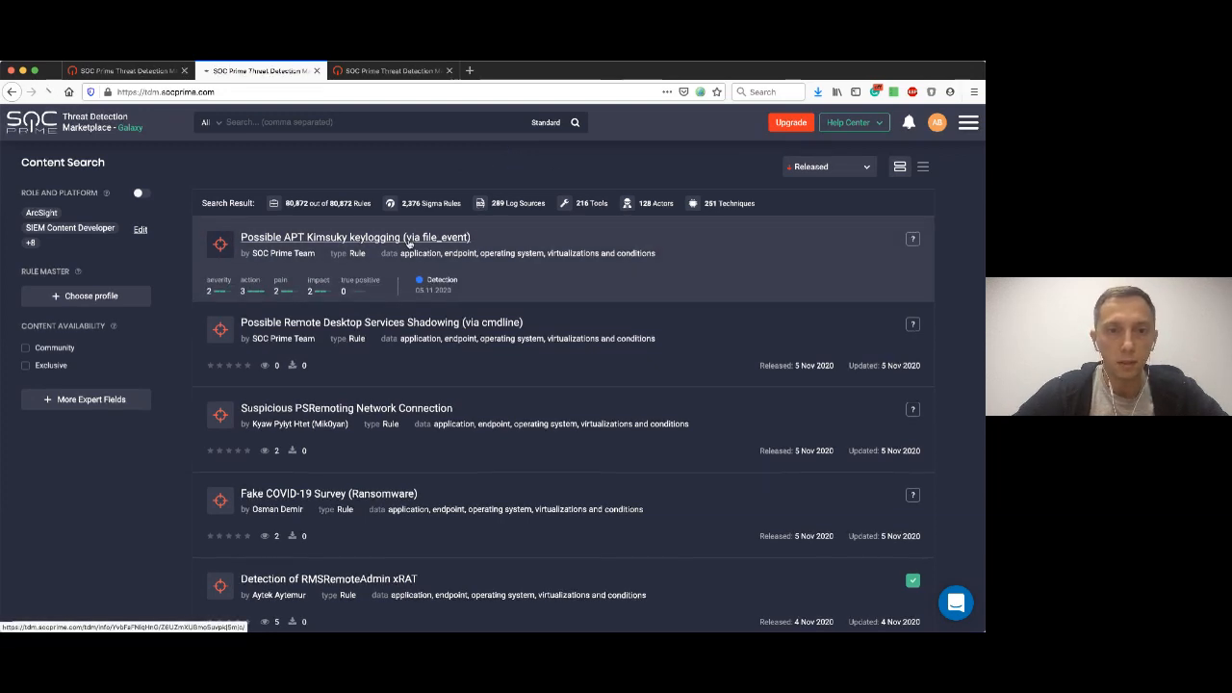
{"action": "left_click", "coordinate": [409, 244]}
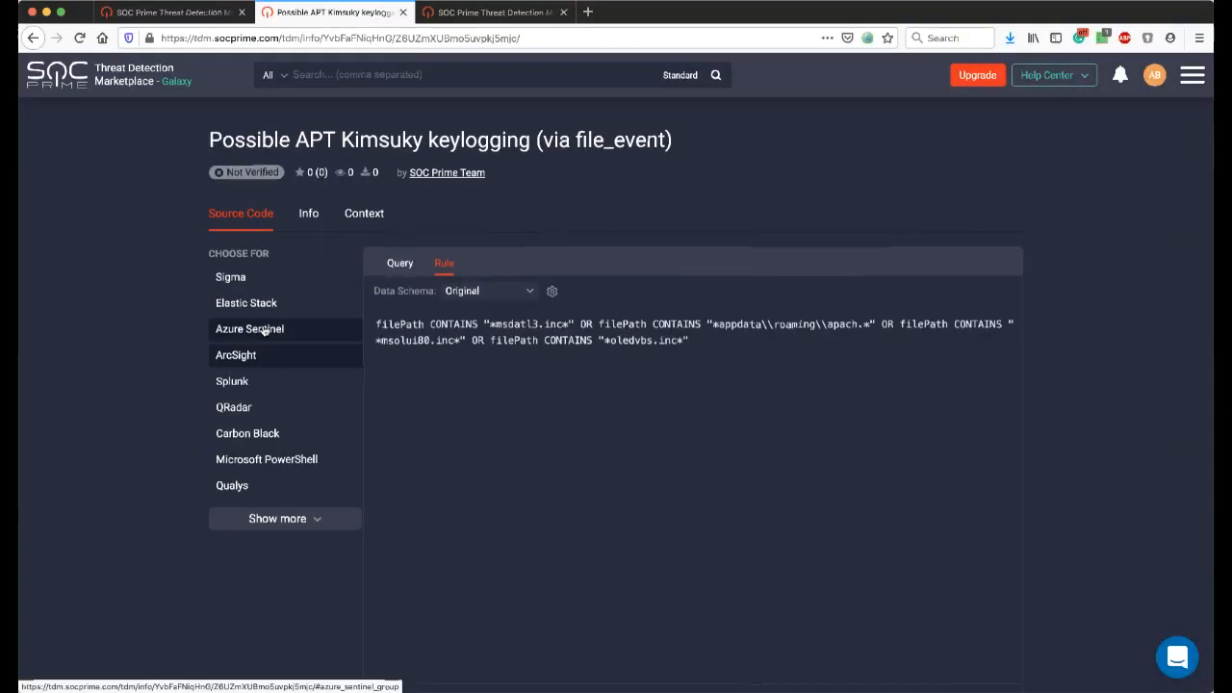
Display the Sigma source code of the rule and read it from the title through the detection and false-positive sections.
{"action": "left_click", "coordinate": [264, 330]}
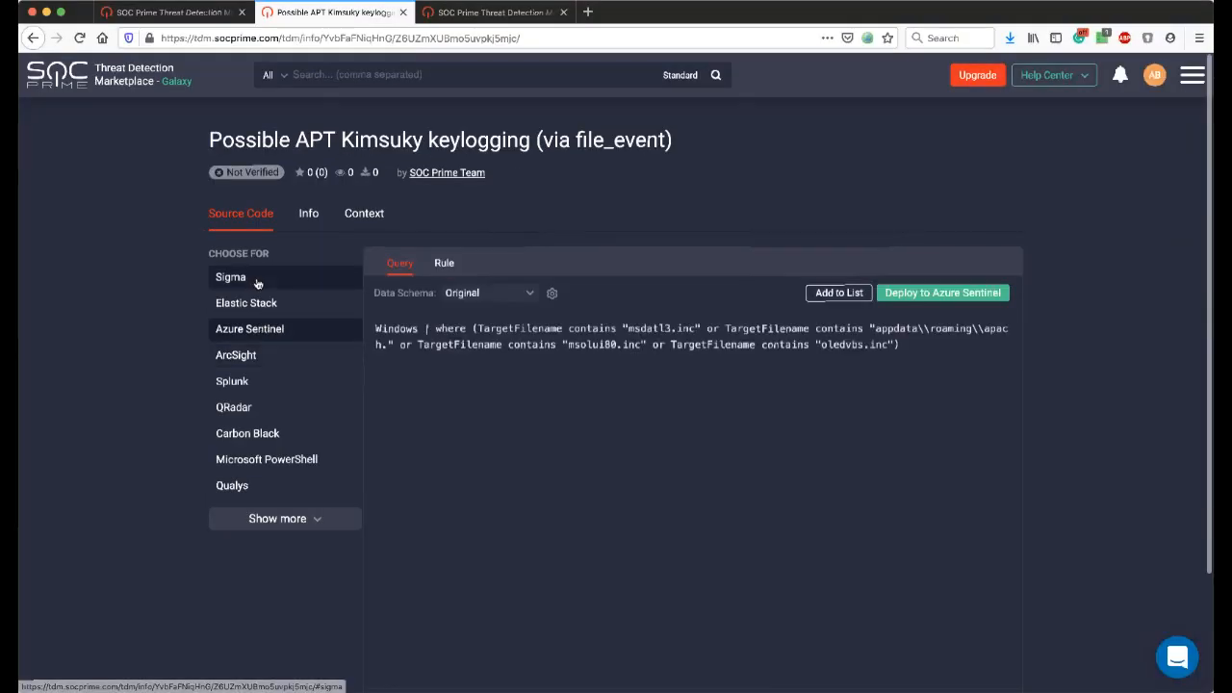
{"action": "left_click", "coordinate": [262, 283]}
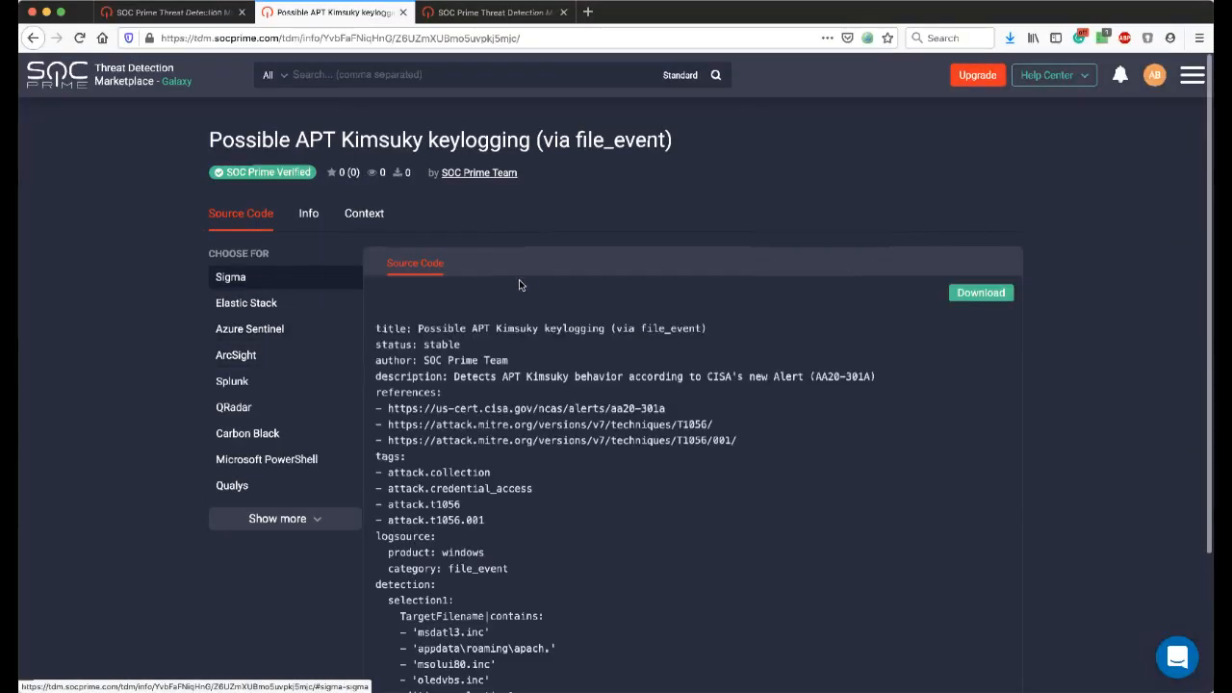
{"action": "scroll", "coordinate": [581, 458], "scroll_direction": "down", "scroll_amount": 2}
{"action": "scroll", "coordinate": [581, 454], "scroll_direction": "down", "scroll_amount": 3}
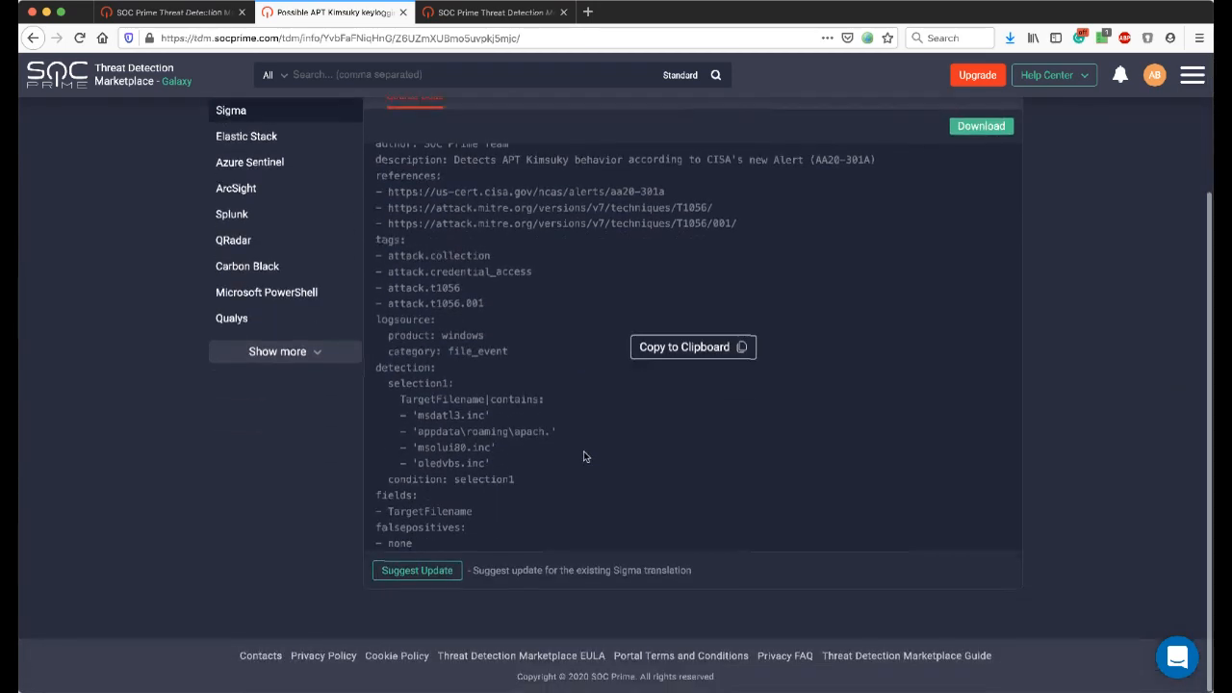
{"action": "scroll", "coordinate": [577, 454], "scroll_direction": "up", "scroll_amount": 5}
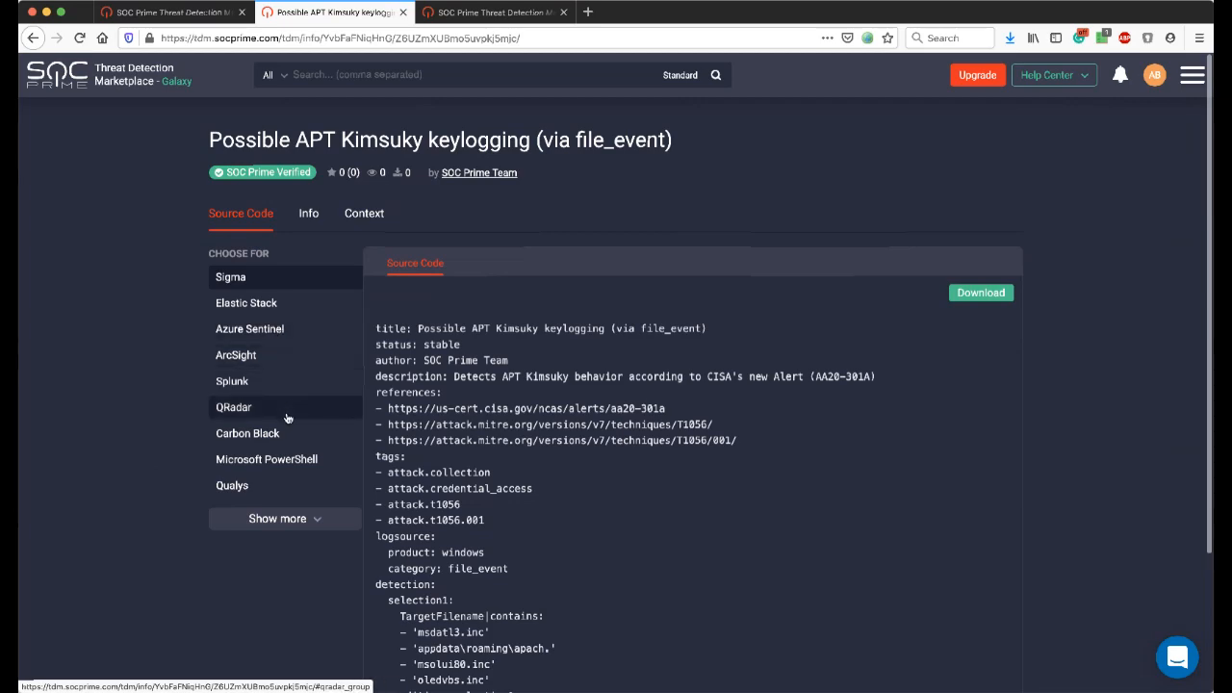
Expand the full list of platforms and display the rule's Azure Sentinel translation in its Rule version.
{"action": "left_click", "coordinate": [314, 518]}
{"action": "scroll", "coordinate": [294, 487], "scroll_direction": "down", "scroll_amount": 3}
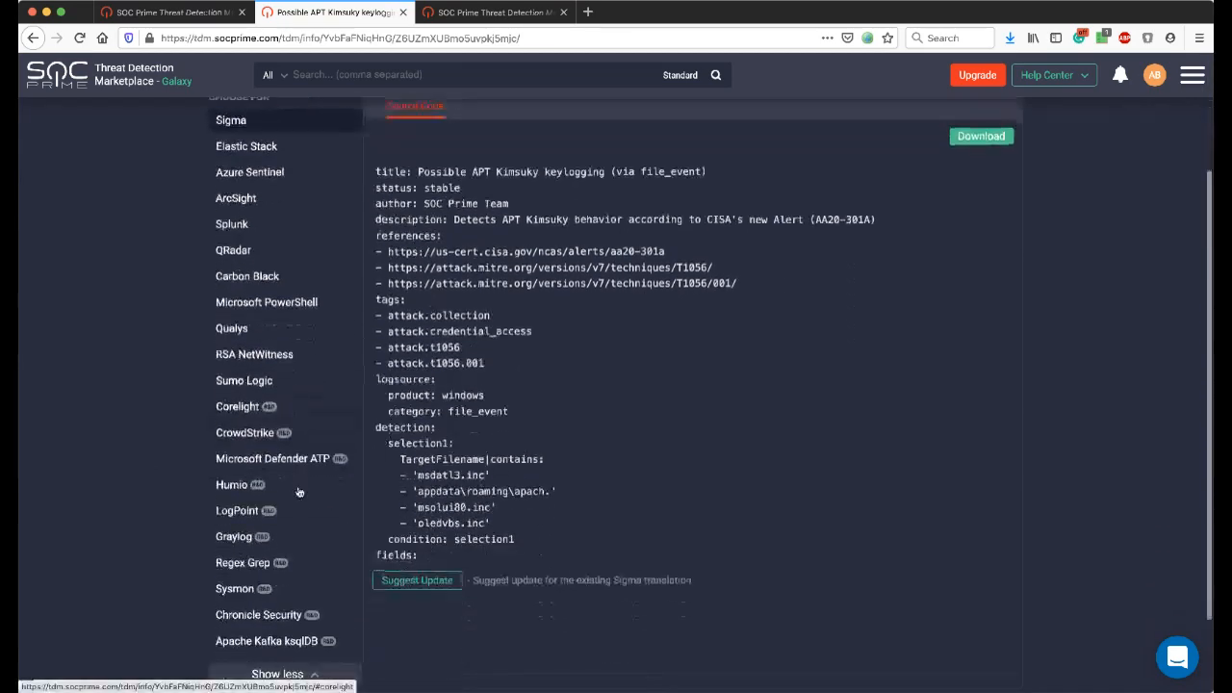
{"action": "scroll", "coordinate": [298, 492], "scroll_direction": "up", "scroll_amount": 2}
{"action": "scroll", "coordinate": [299, 492], "scroll_direction": "up", "scroll_amount": 1}
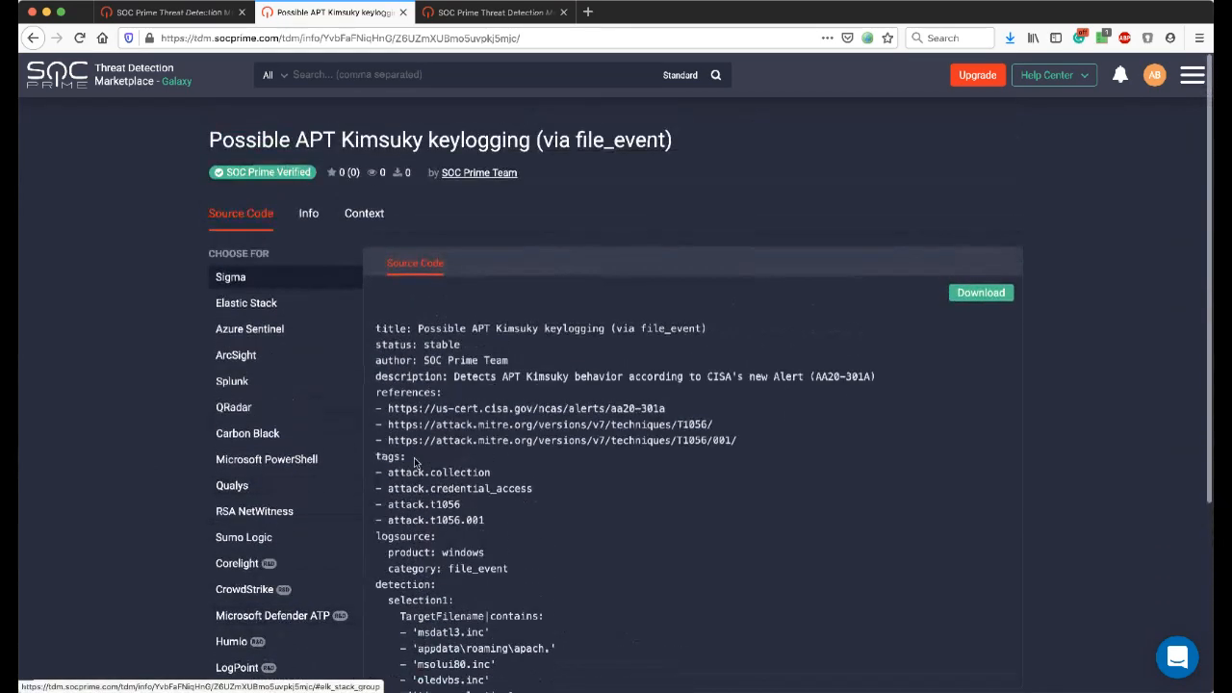
{"action": "left_click", "coordinate": [317, 331]}
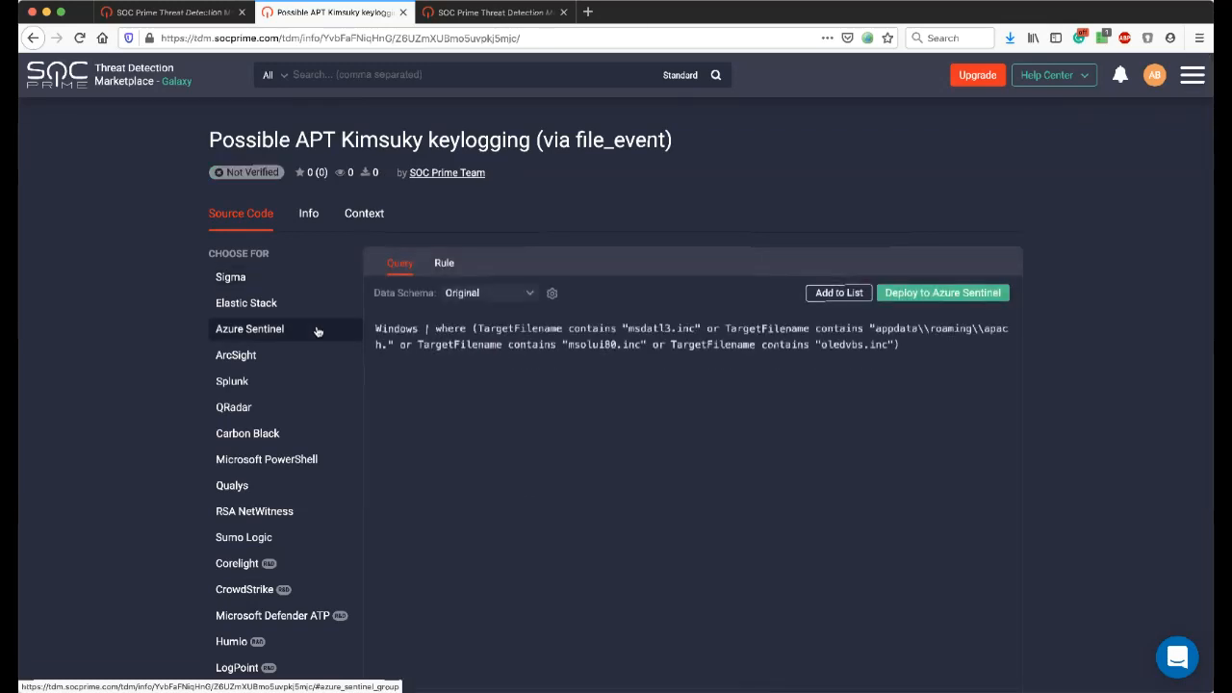
{"action": "left_click", "coordinate": [445, 263]}
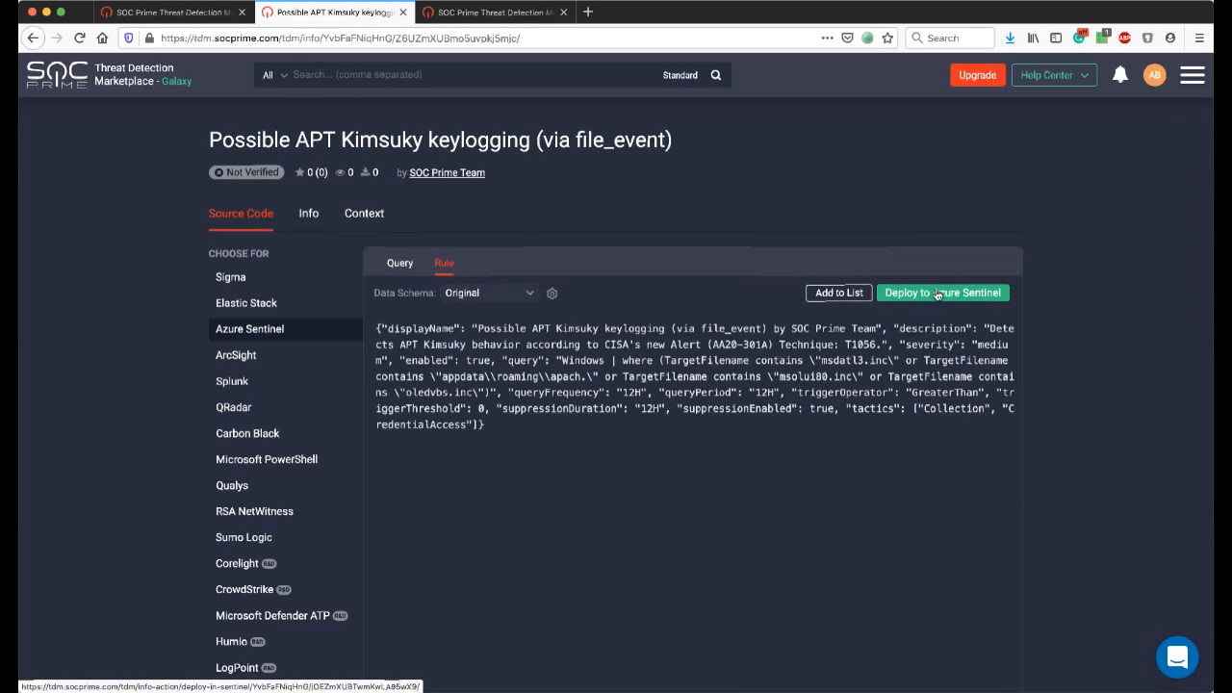
Open the Platform Integration Configuration from the account options and review the Azure Sentinel connection settings.
{"action": "left_click", "coordinate": [1192, 75]}
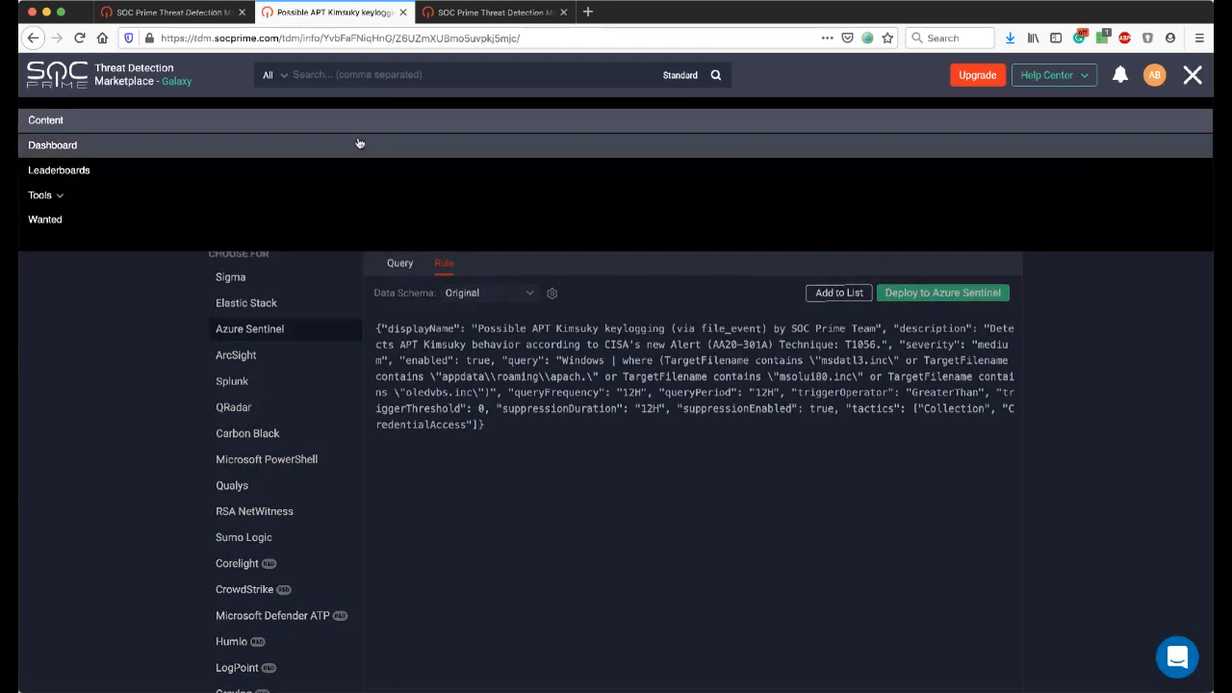
{"action": "left_click", "coordinate": [1114, 261]}
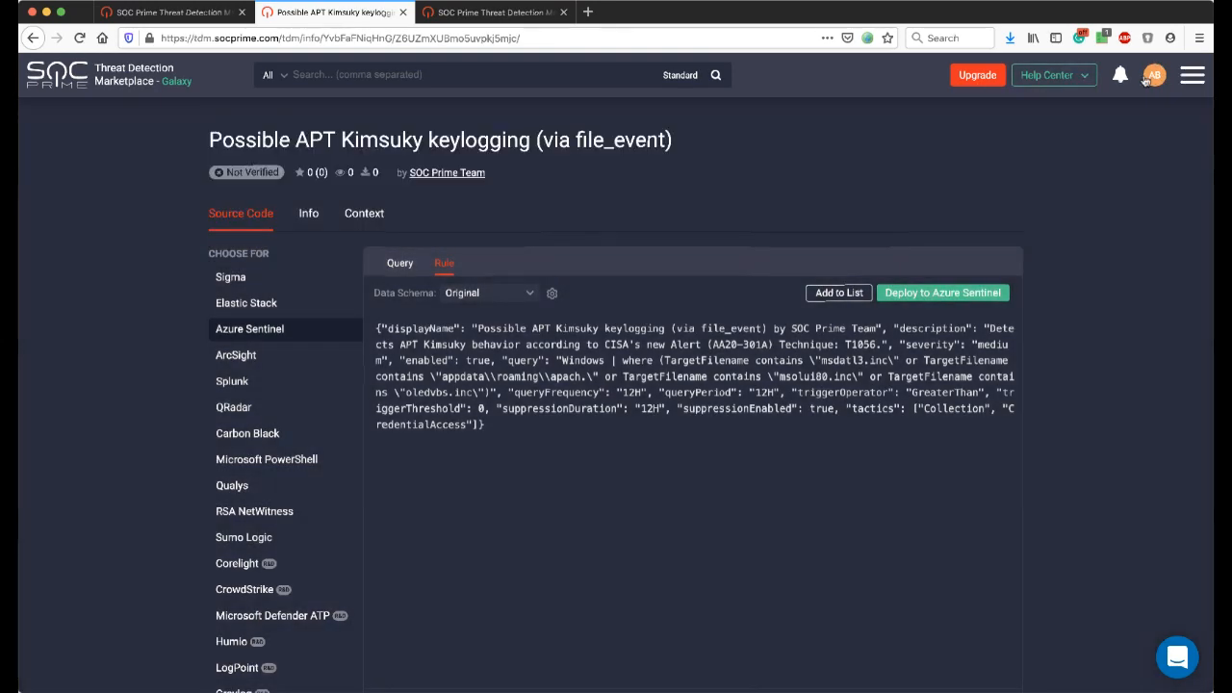
{"action": "left_click", "coordinate": [1157, 79]}
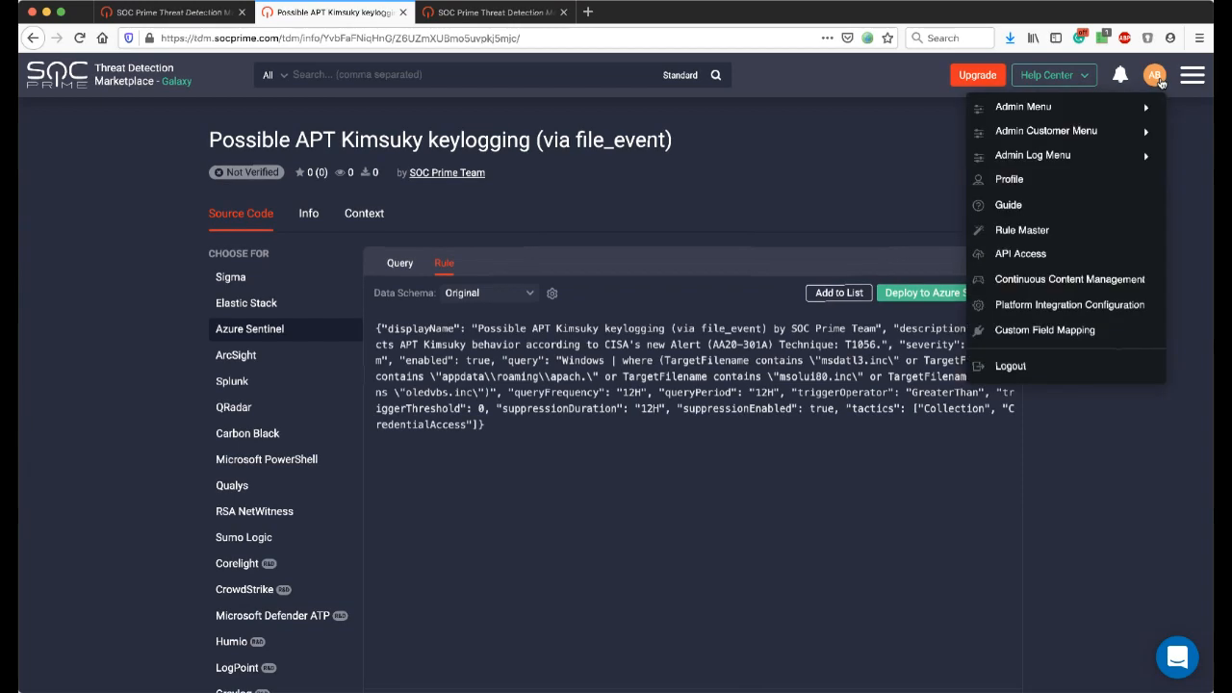
{"action": "left_click", "coordinate": [1132, 309]}
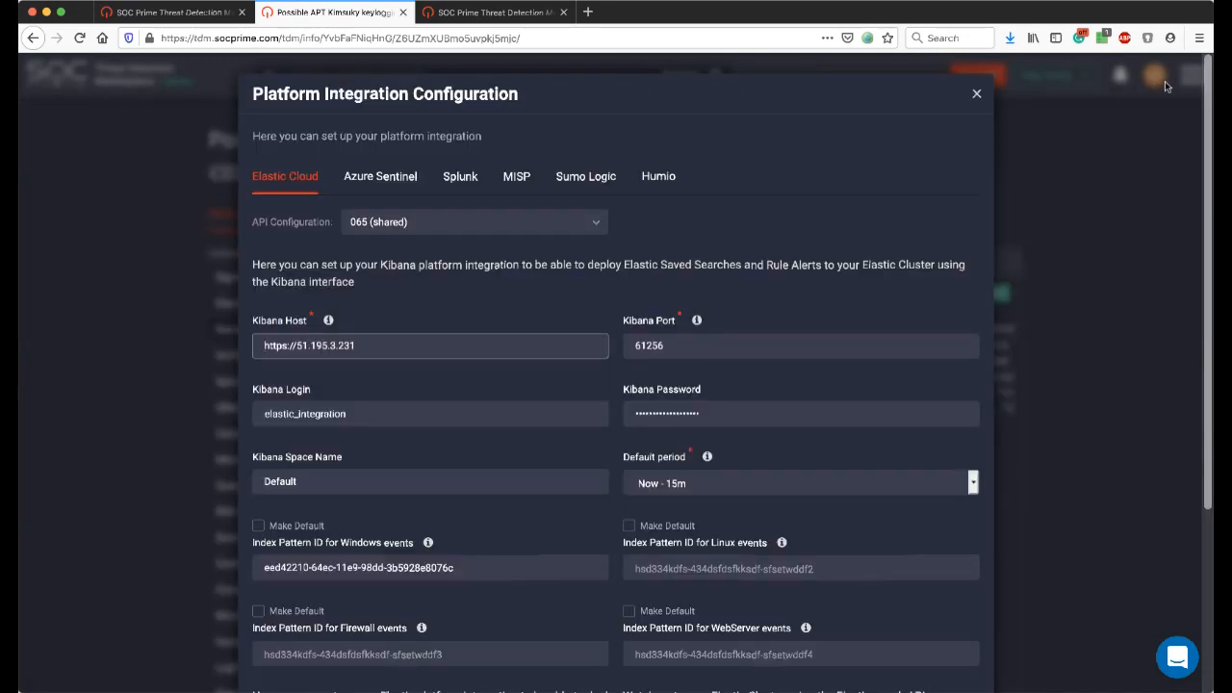
{"action": "left_click_drag", "start_coordinate": [286, 93], "coordinate": [527, 99]}
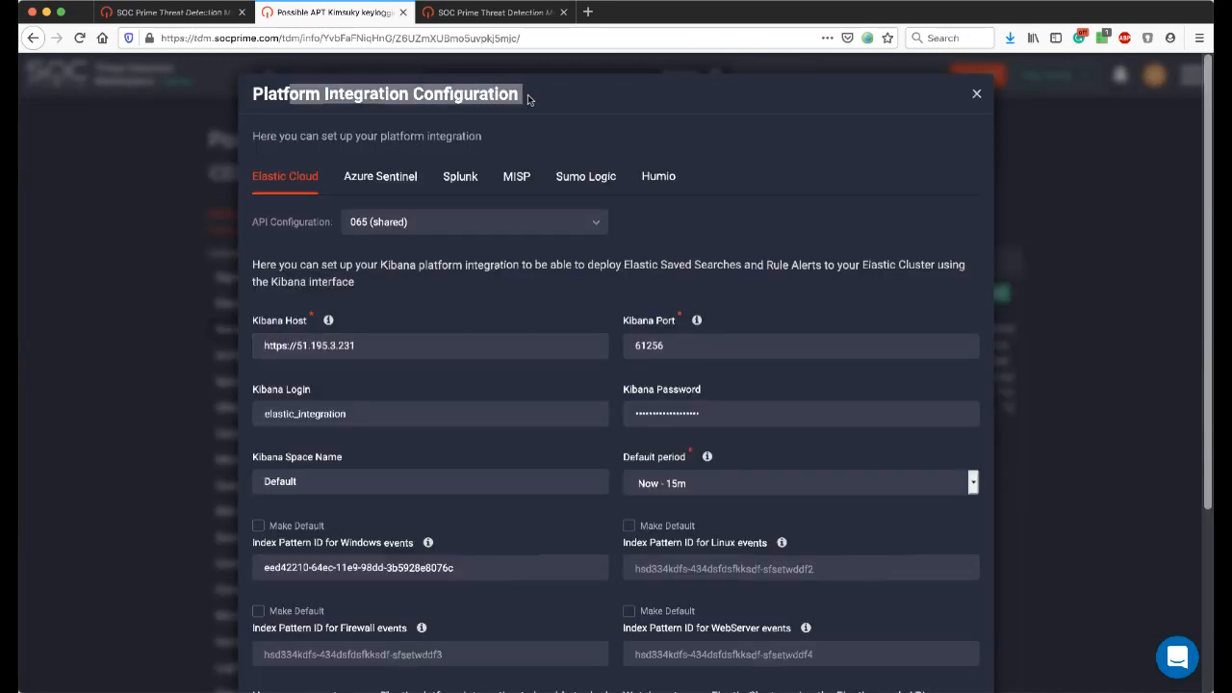
{"action": "left_click", "coordinate": [377, 181]}
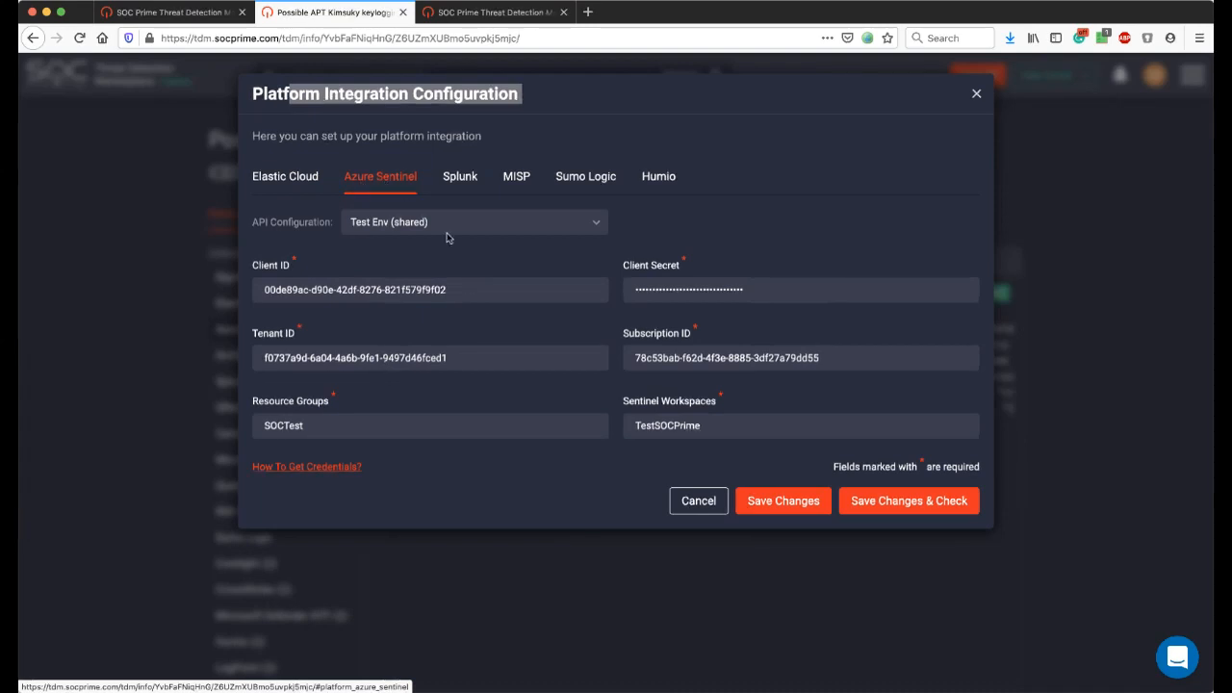
{"action": "left_click_drag", "start_coordinate": [274, 292], "coordinate": [374, 345]}
{"action": "left_click", "coordinate": [727, 249]}
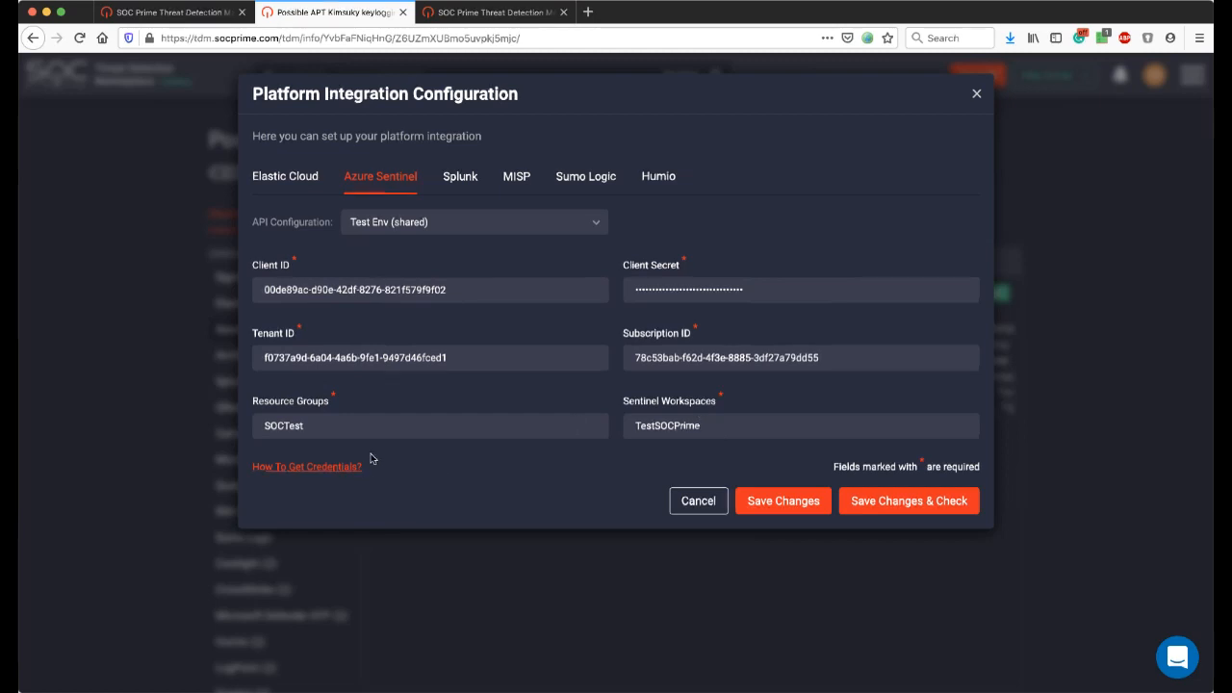
Consult the guide on how to get the Azure Sentinel credentials and close it.
{"action": "left_click", "coordinate": [297, 468]}
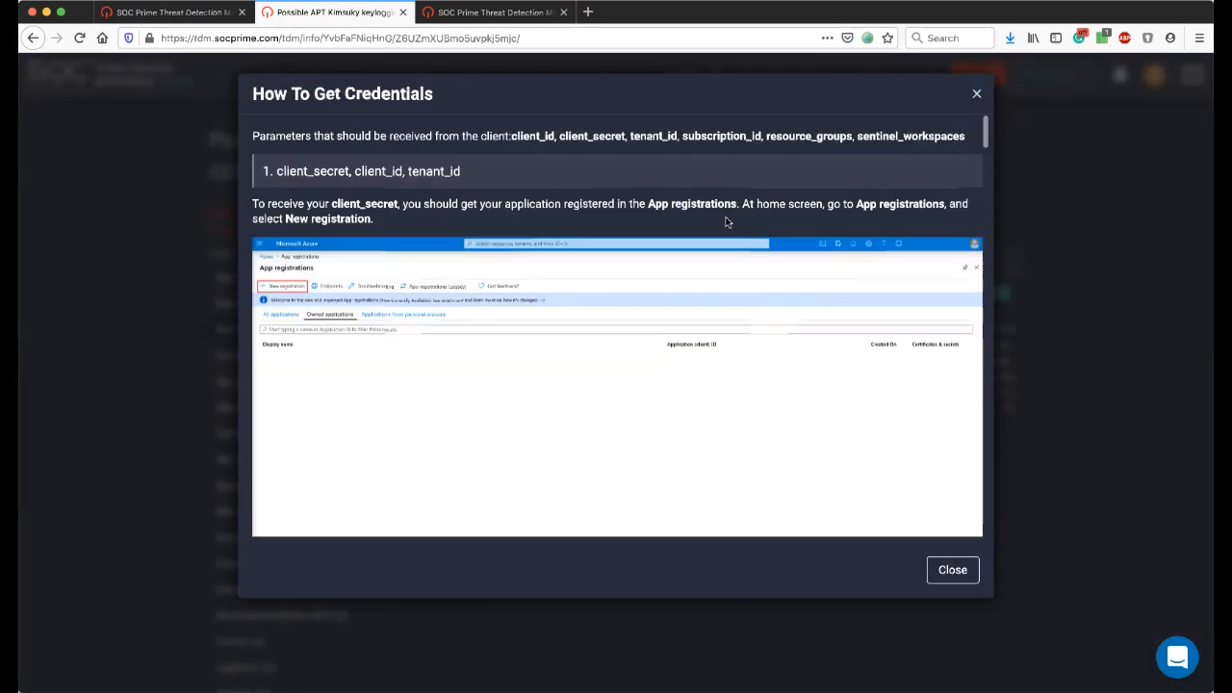
{"action": "scroll", "coordinate": [728, 222], "scroll_direction": "down", "scroll_amount": 3}
{"action": "left_click_drag", "start_coordinate": [988, 158], "coordinate": [985, 125]}
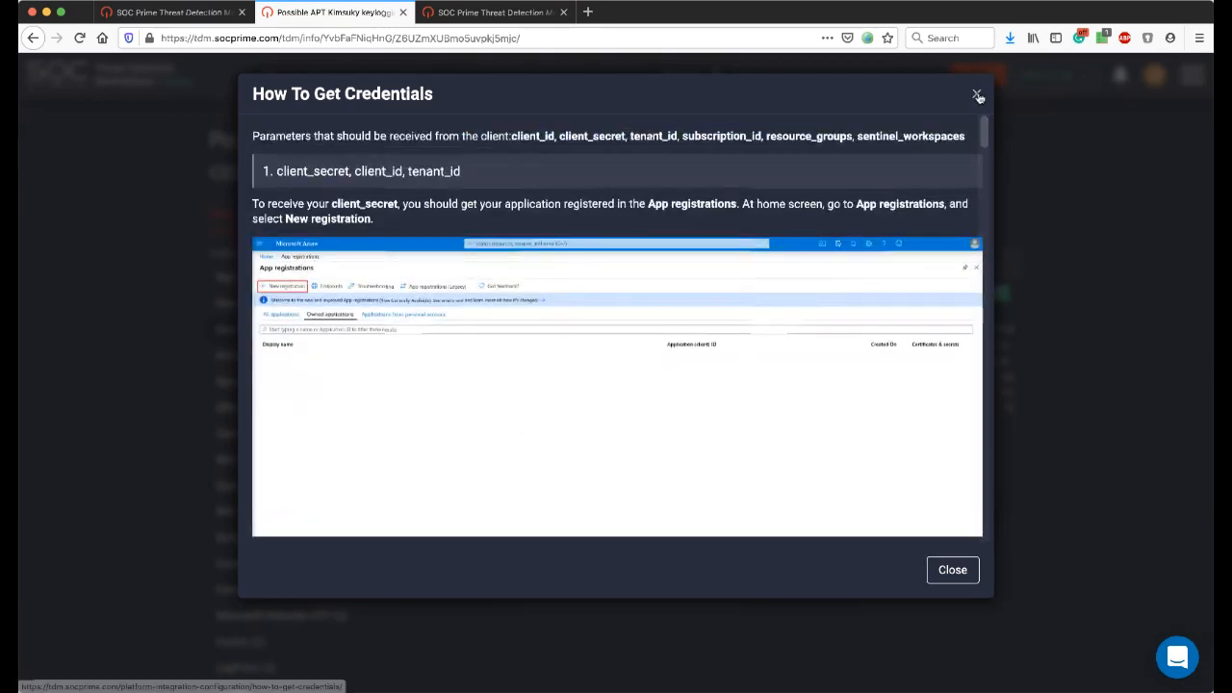
{"action": "left_click", "coordinate": [976, 96]}
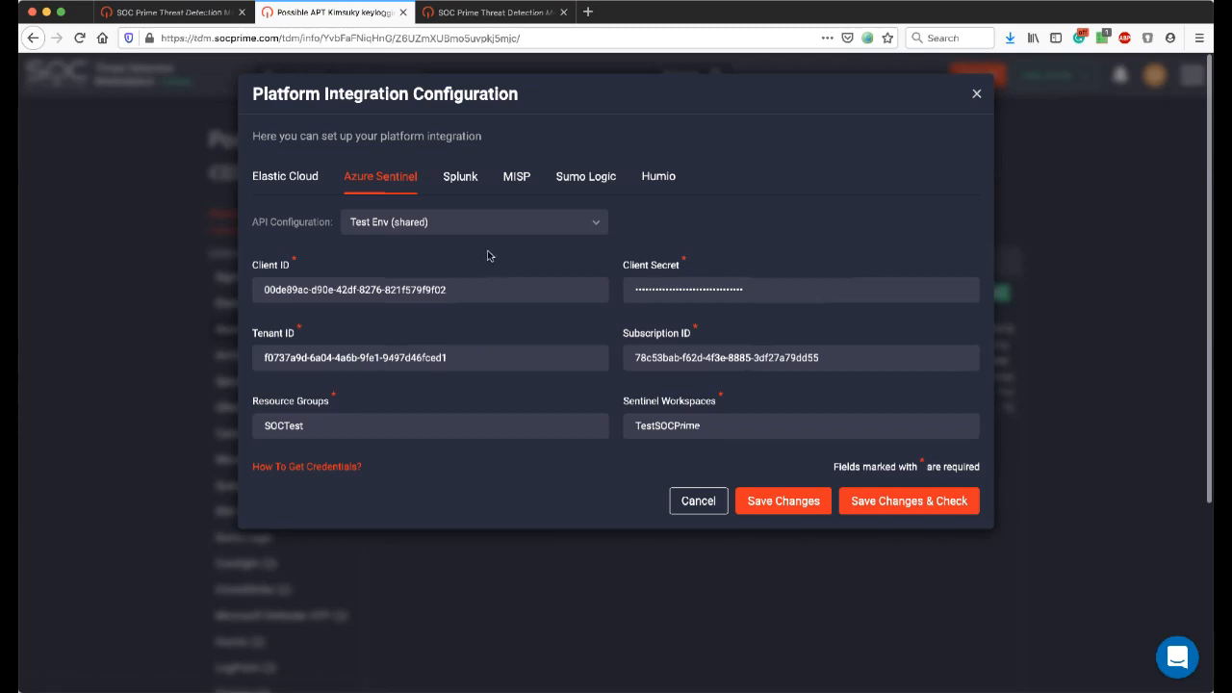
Check the available API configurations for Azure Sentinel and close the platform integration settings without changes.
{"action": "left_click", "coordinate": [487, 225]}
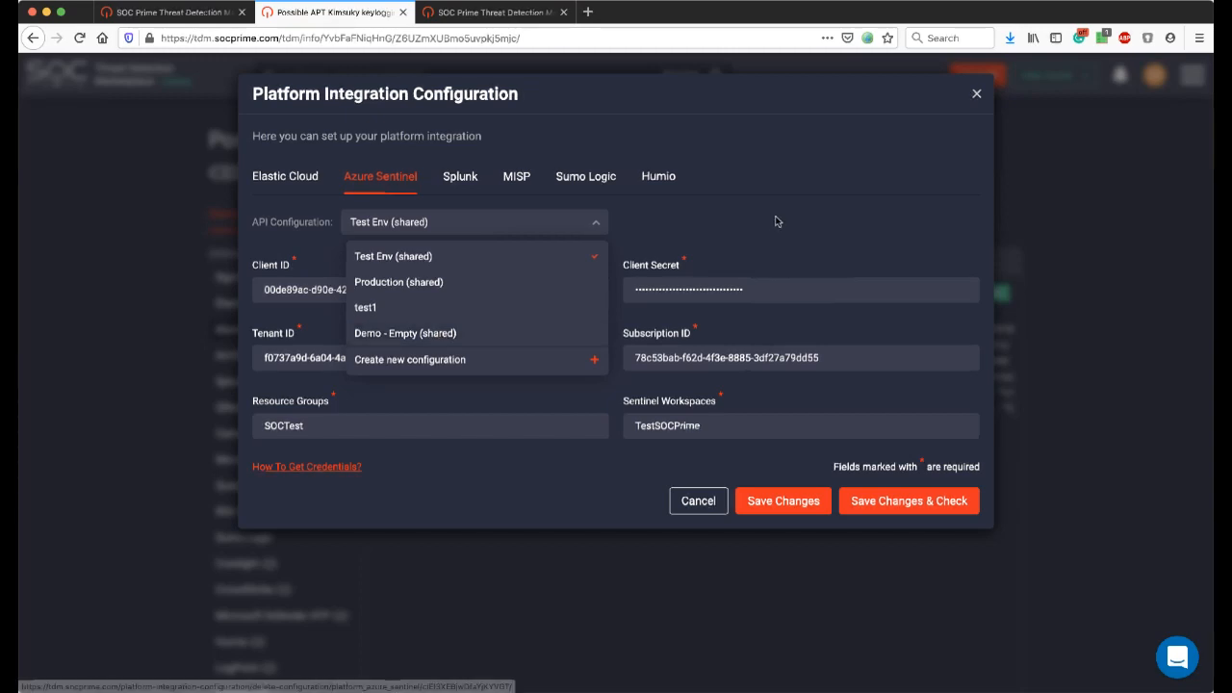
{"action": "left_click", "coordinate": [840, 205]}
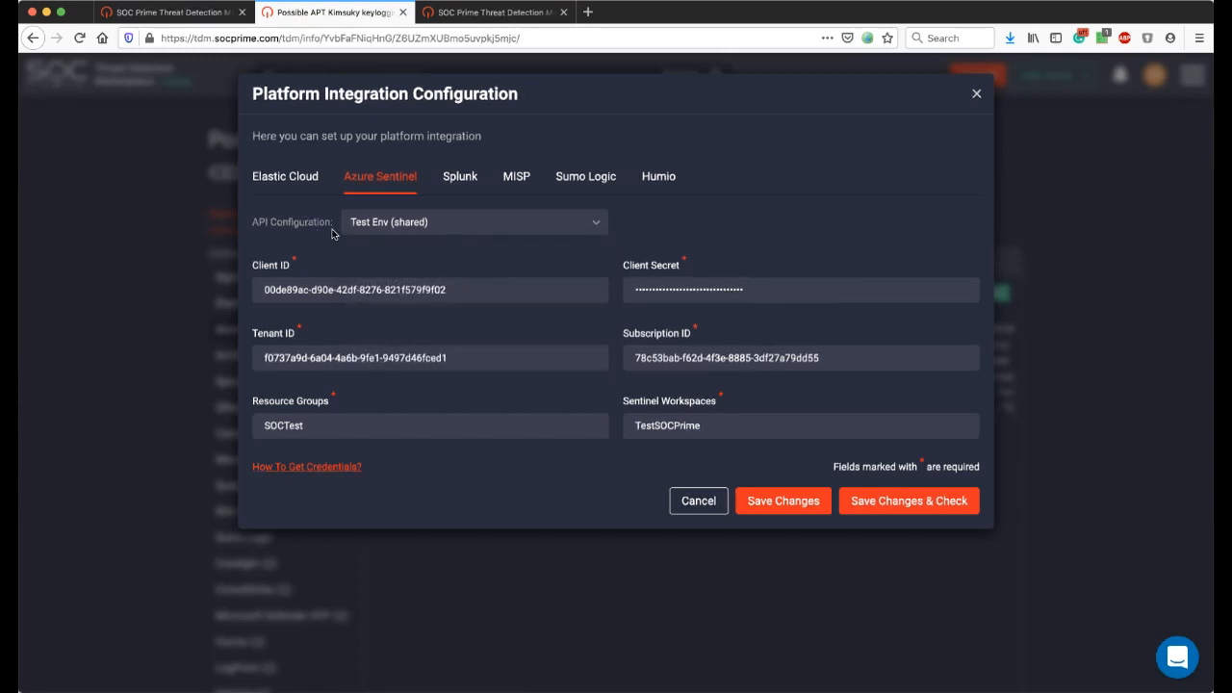
{"action": "left_click", "coordinate": [977, 95]}
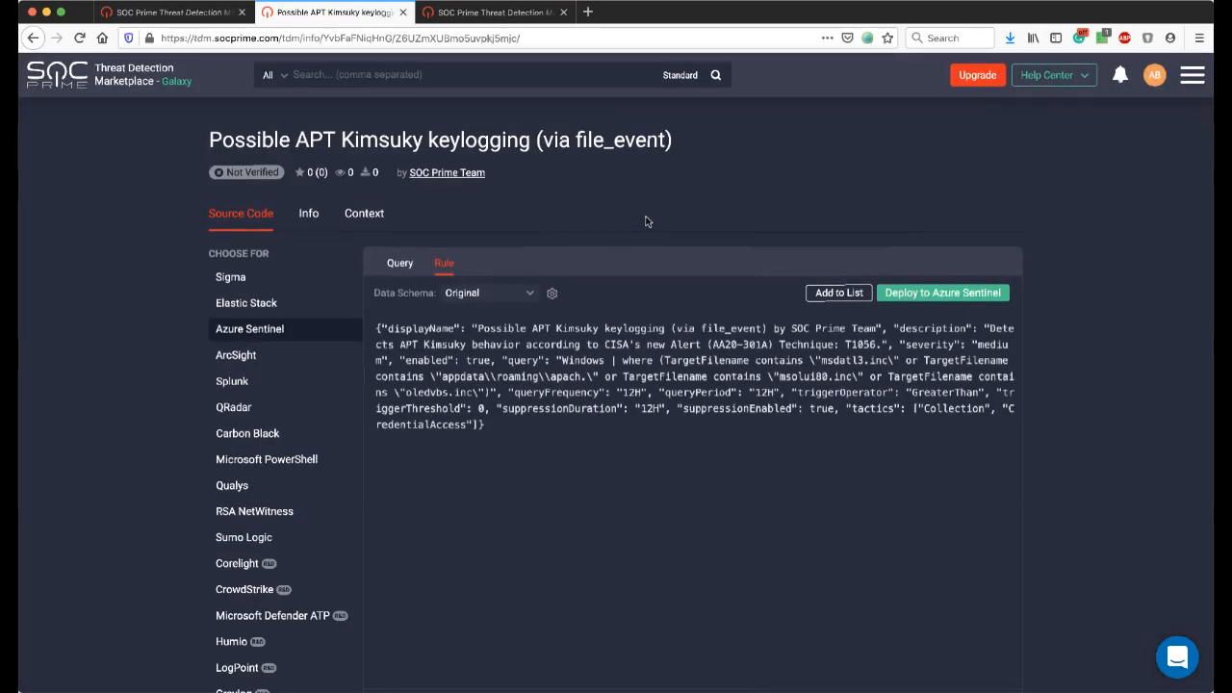
Review the rule content in the Azure Sentinel deployment dialog and cancel the deployment.
{"action": "left_click", "coordinate": [944, 293]}
{"action": "left_click", "coordinate": [921, 294]}
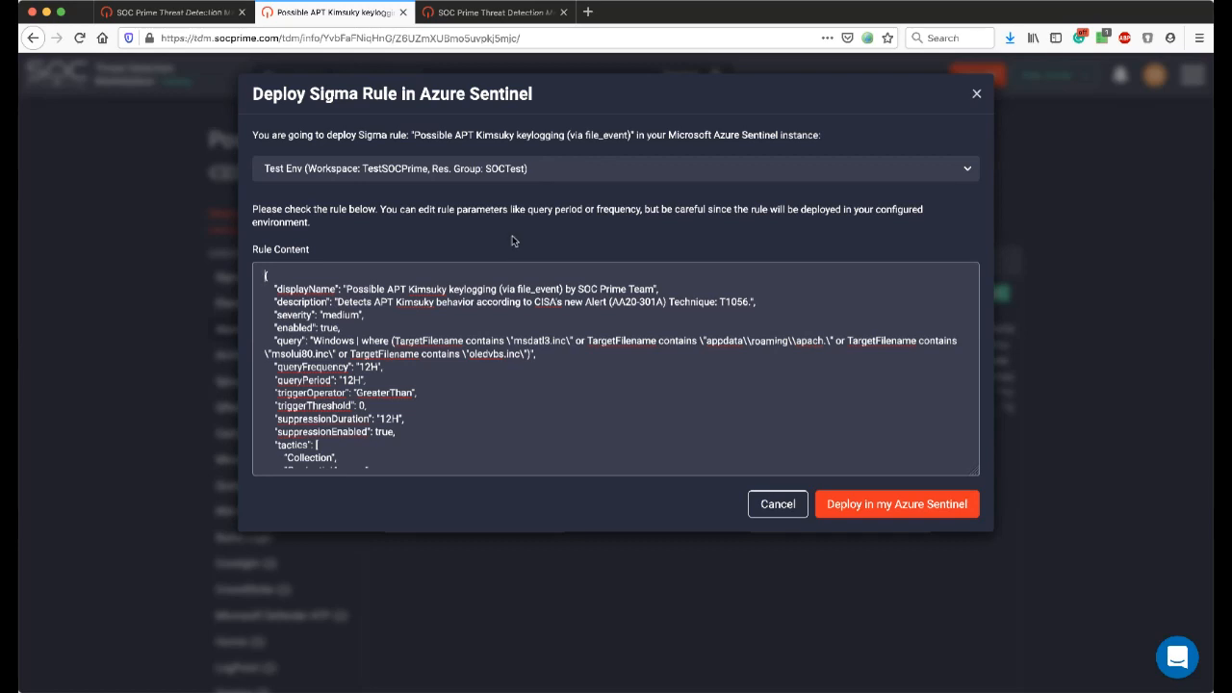
{"action": "scroll", "coordinate": [539, 353], "scroll_direction": "down", "scroll_amount": 1}
{"action": "scroll", "coordinate": [540, 355], "scroll_direction": "up", "scroll_amount": 1}
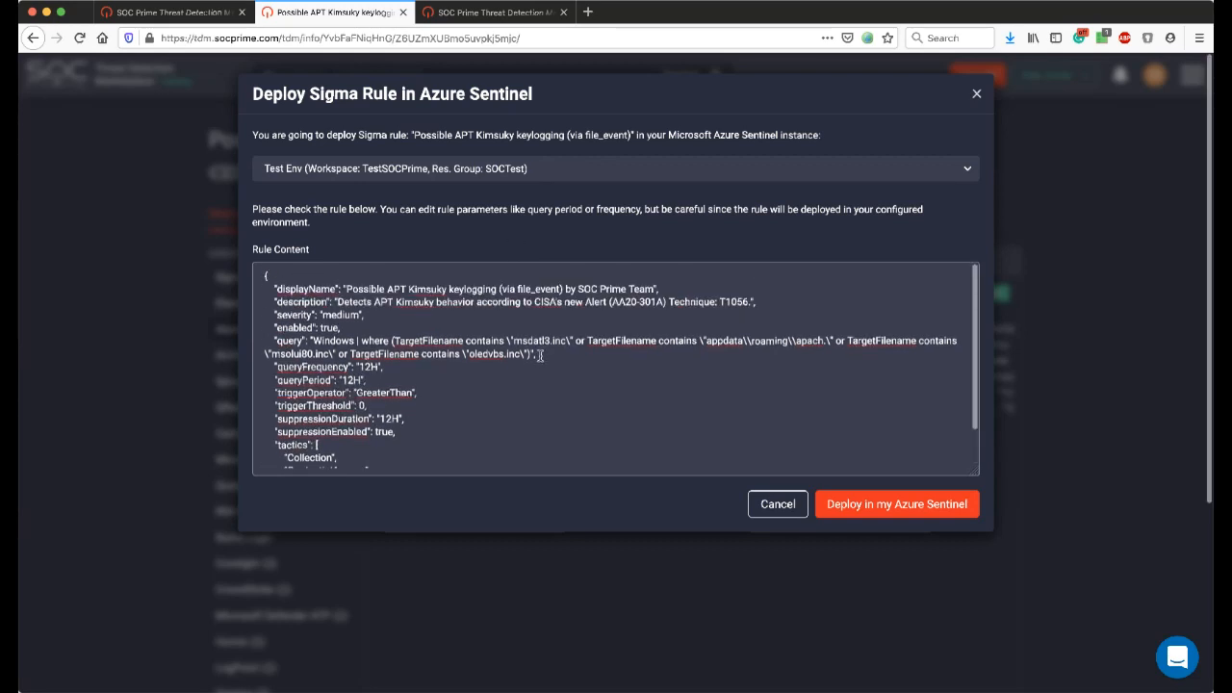
{"action": "left_click", "coordinate": [785, 510]}
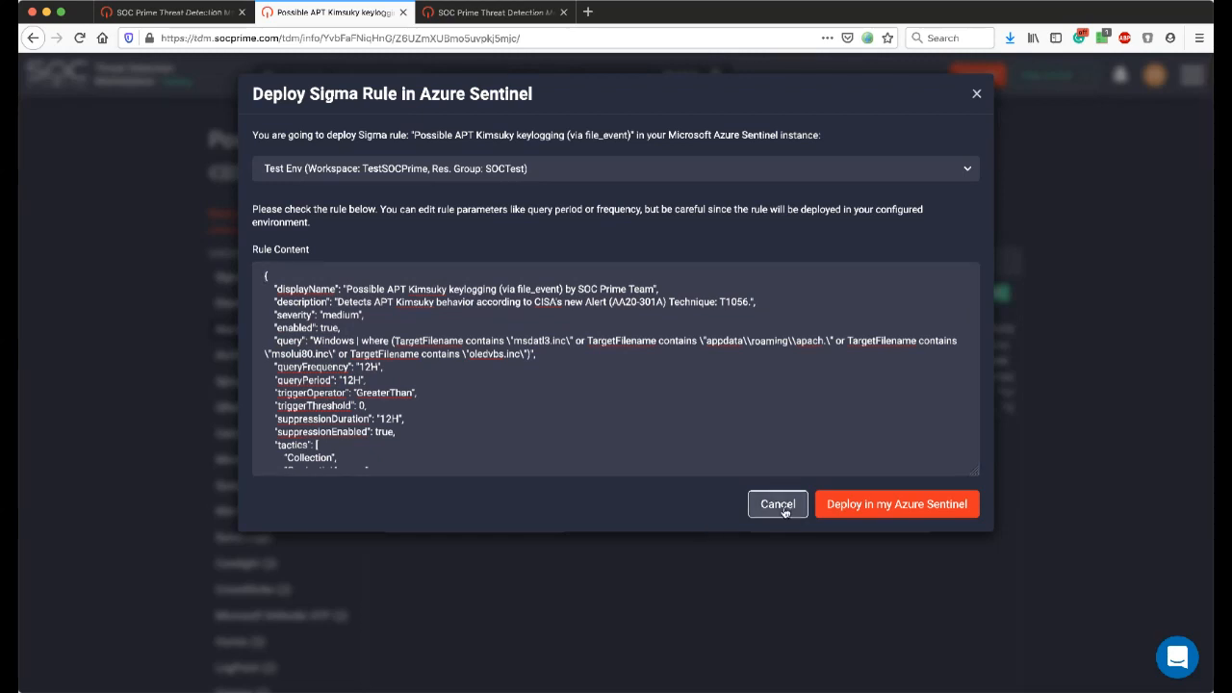
{"action": "left_click", "coordinate": [784, 510]}
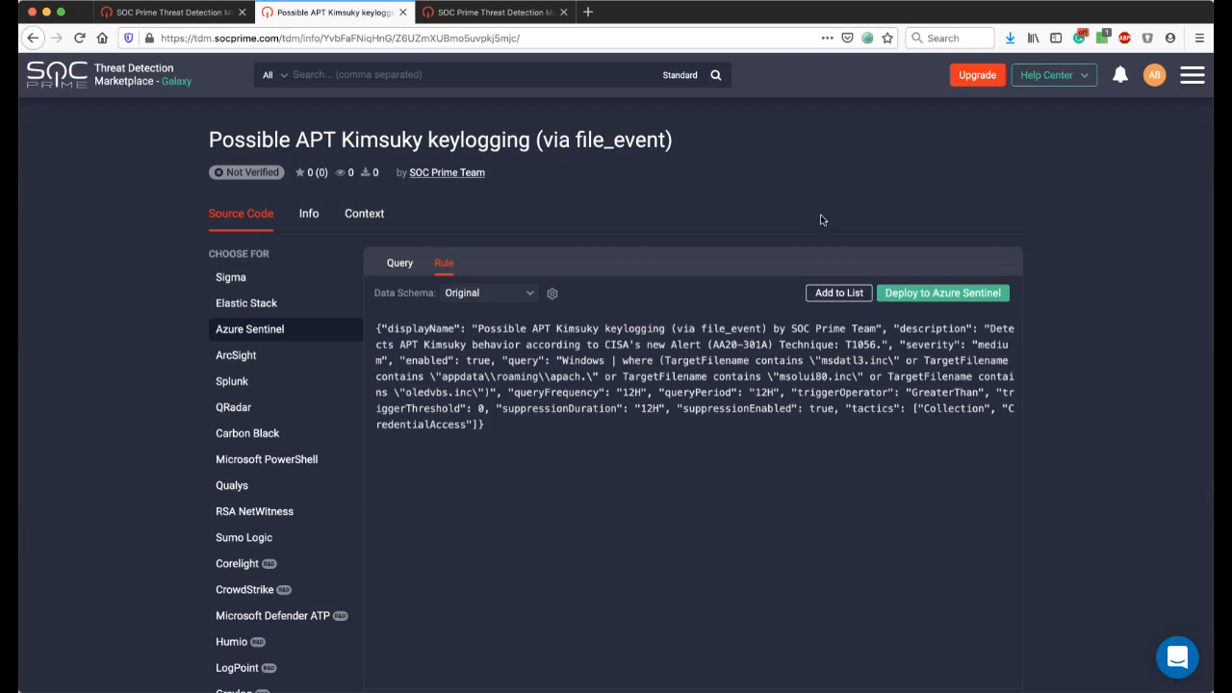
Open the form for a new content list from the rule's Add to List dialog and review its type, platform and content type options.
{"action": "left_click", "coordinate": [837, 295]}
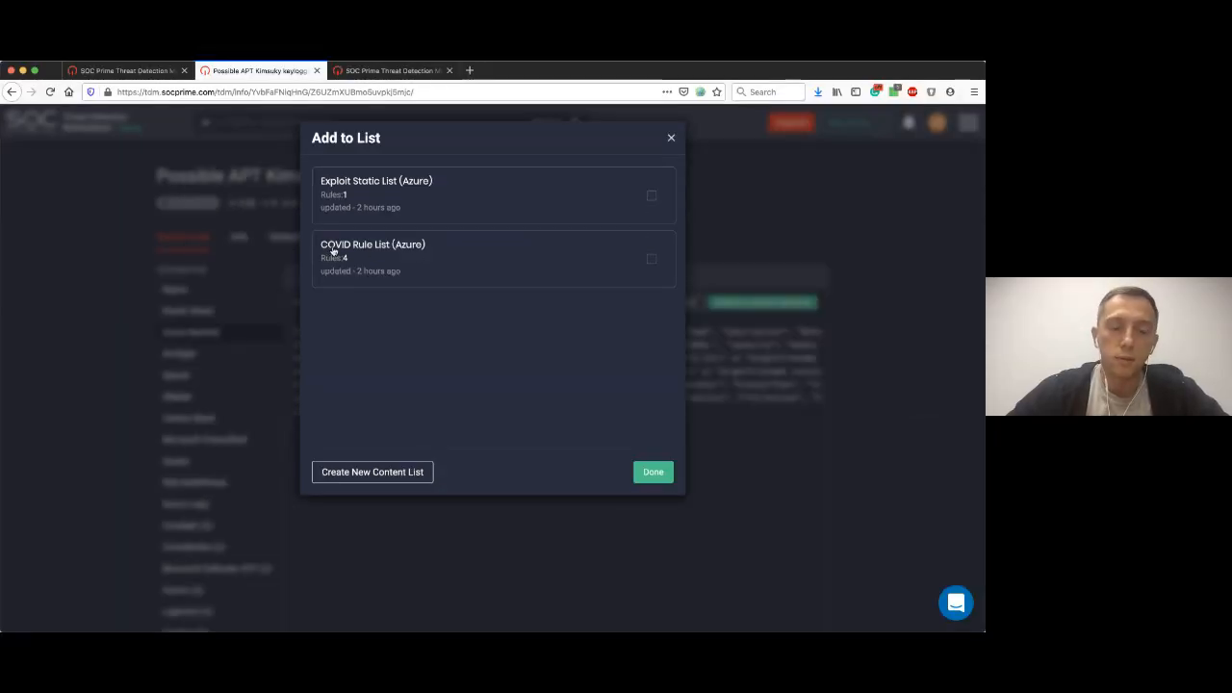
{"action": "left_click", "coordinate": [393, 481]}
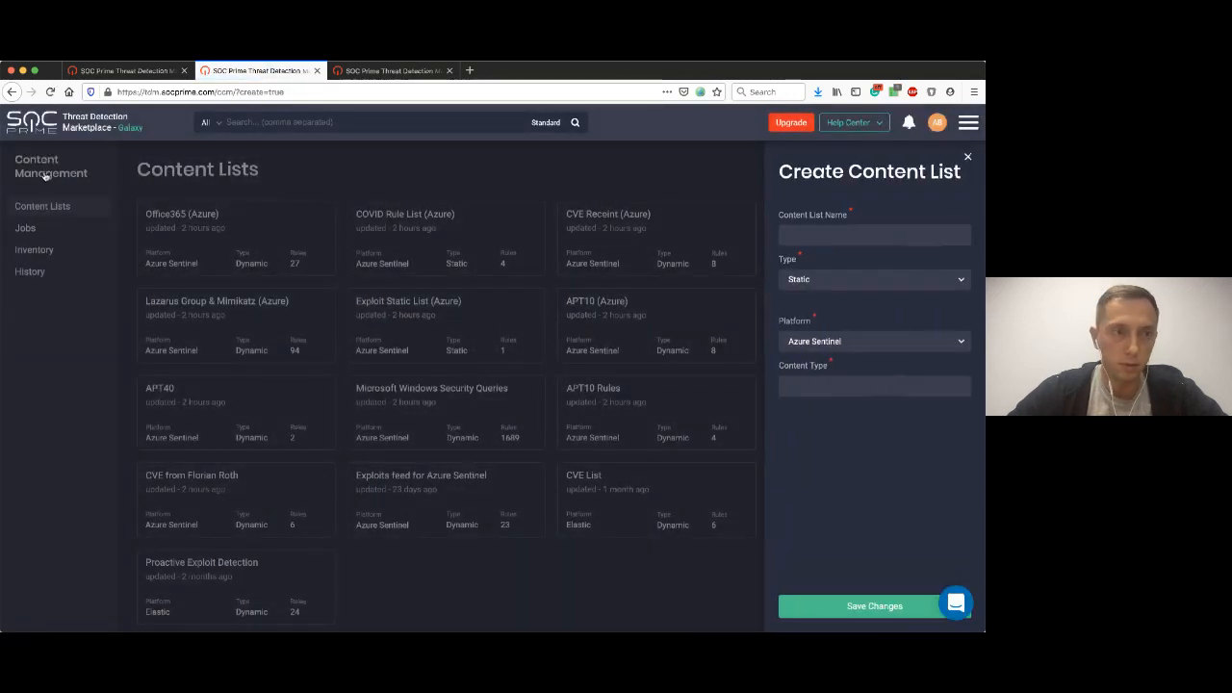
{"action": "left_click", "coordinate": [804, 235]}
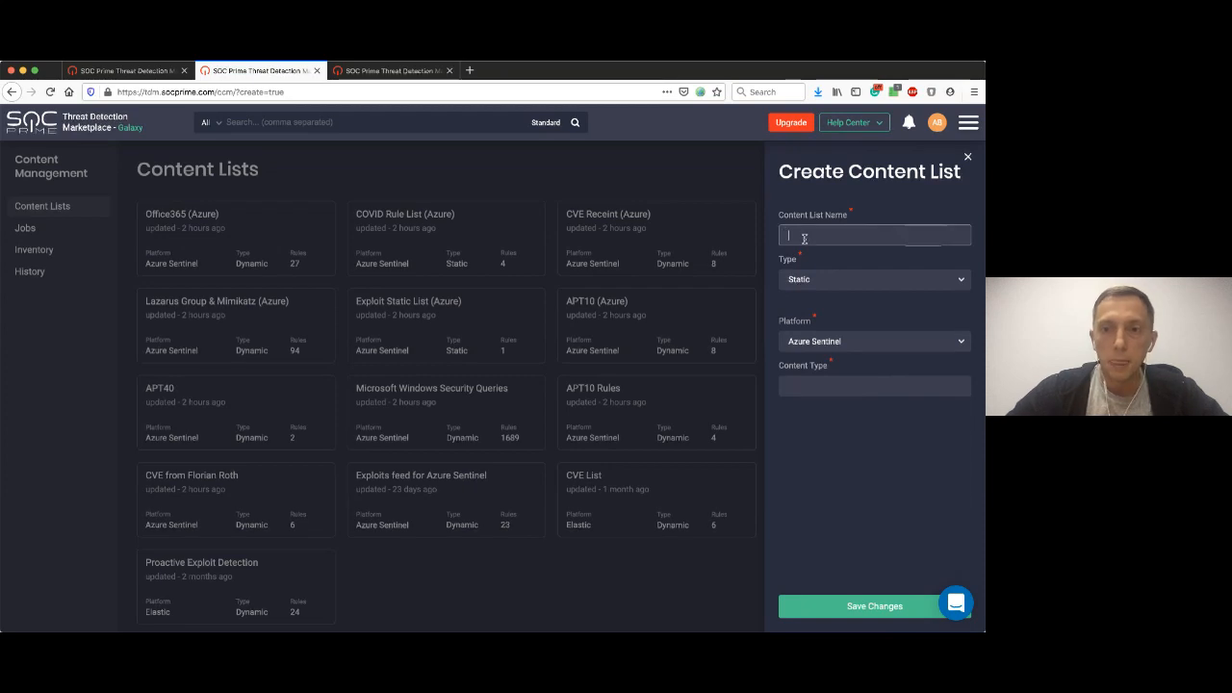
{"action": "left_click", "coordinate": [840, 279]}
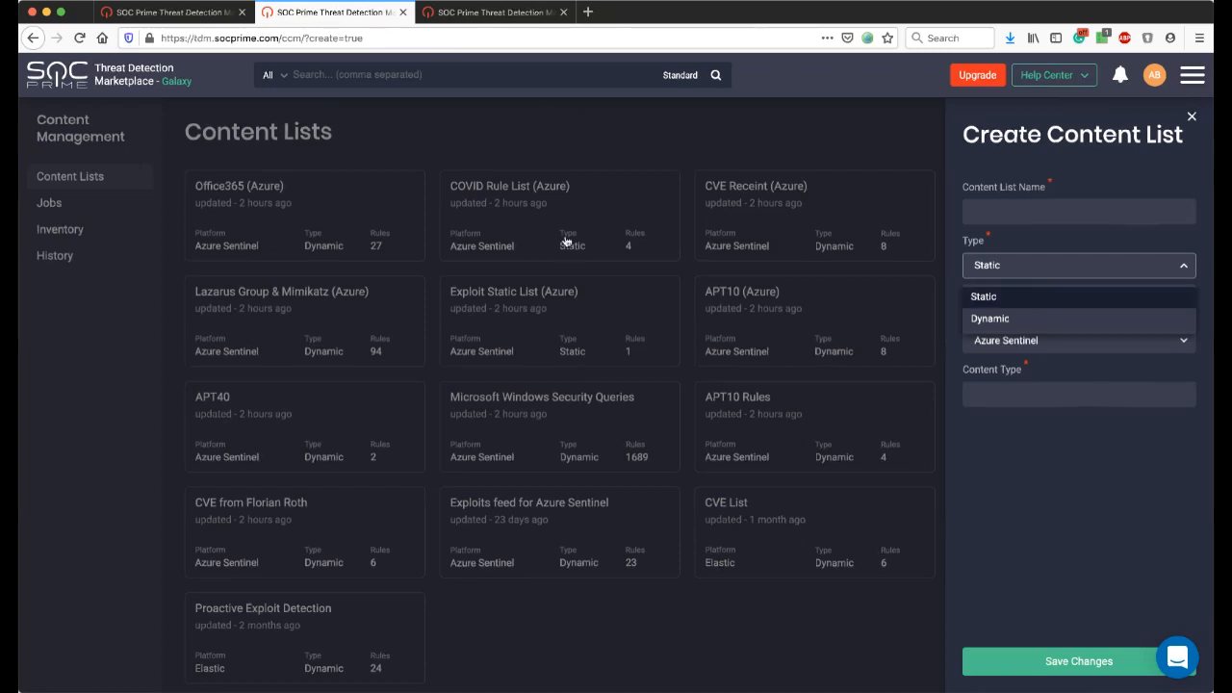
{"action": "left_click", "coordinate": [1039, 298]}
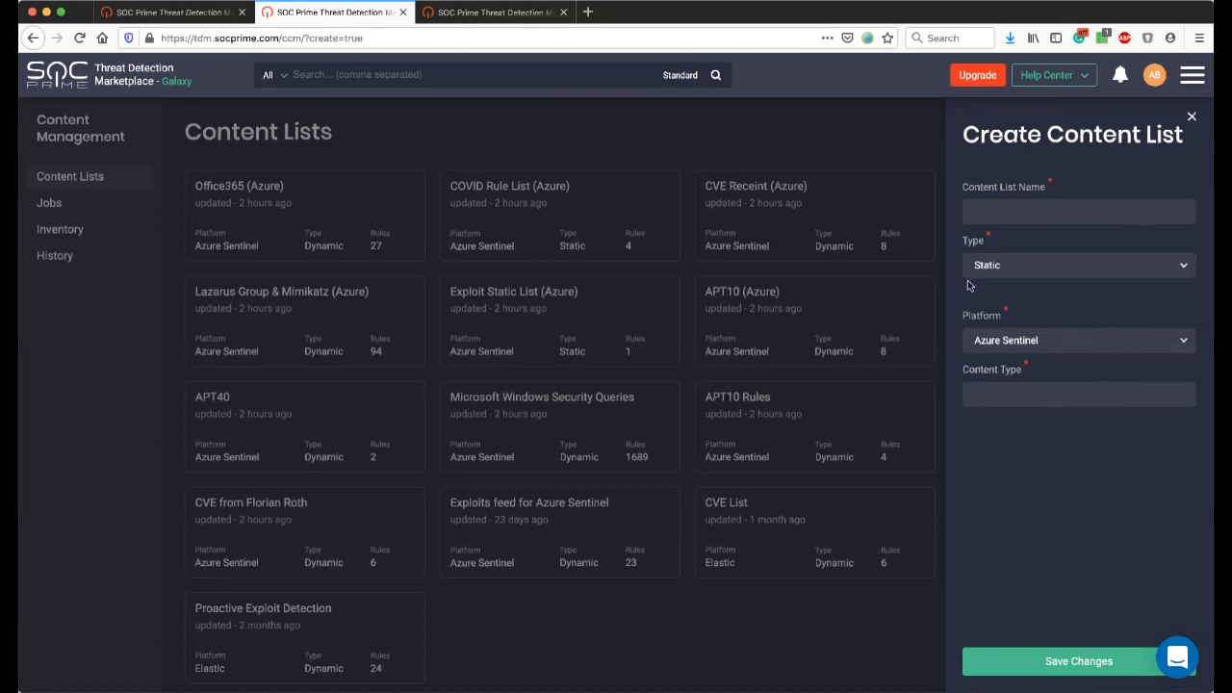
{"action": "left_click", "coordinate": [1020, 343]}
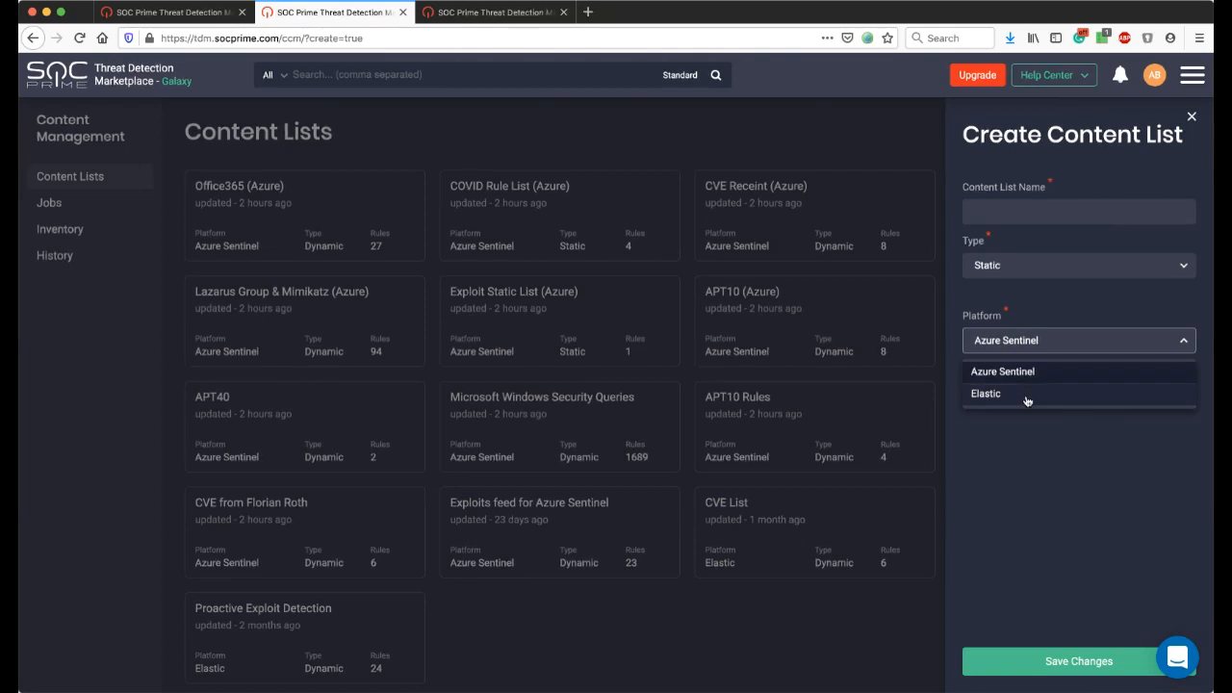
{"action": "left_click", "coordinate": [1031, 460]}
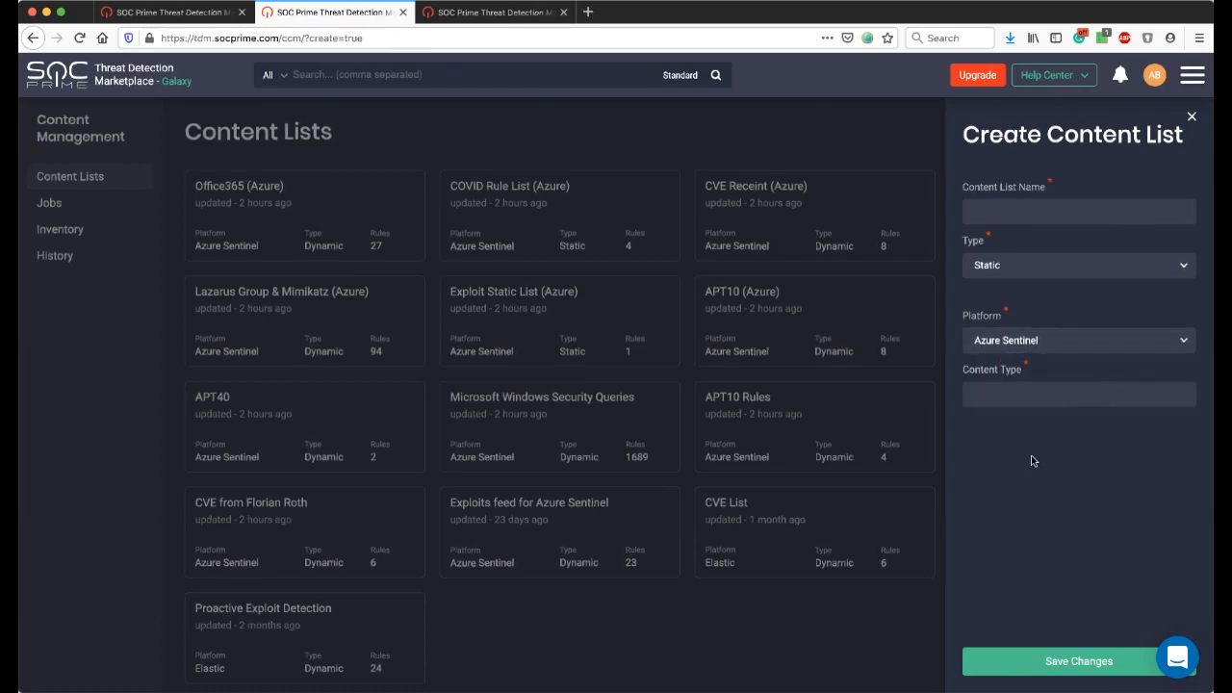
{"action": "left_click", "coordinate": [1027, 391]}
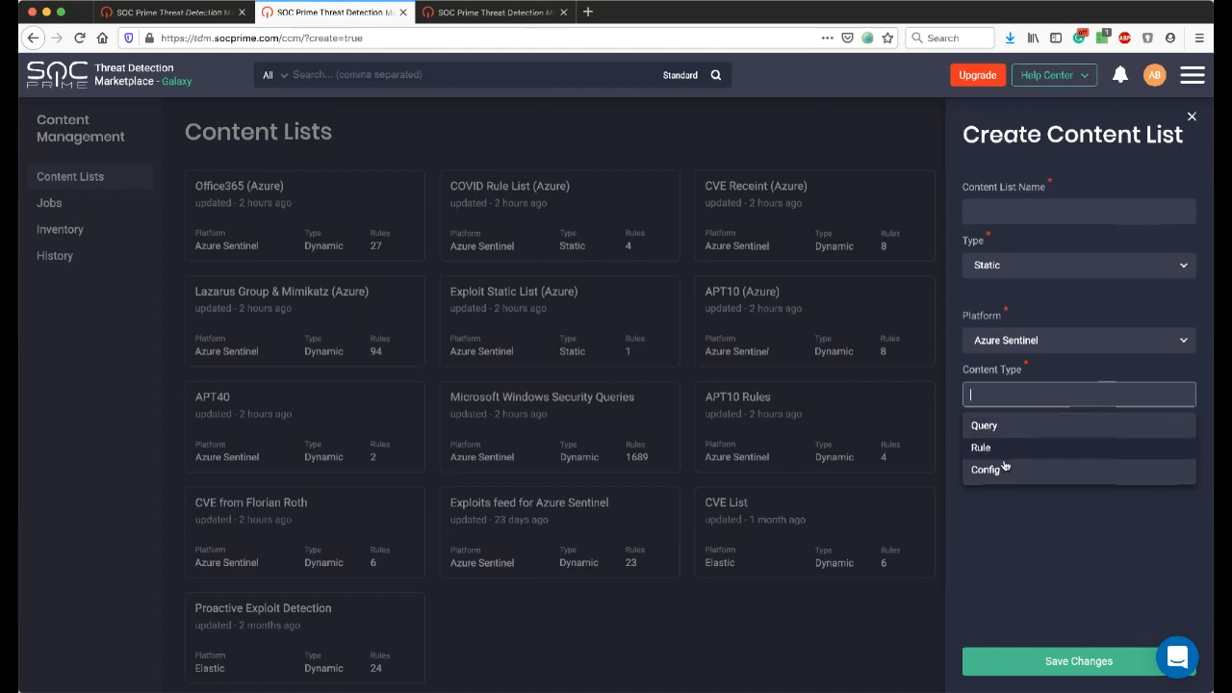
{"action": "left_click", "coordinate": [1077, 542]}
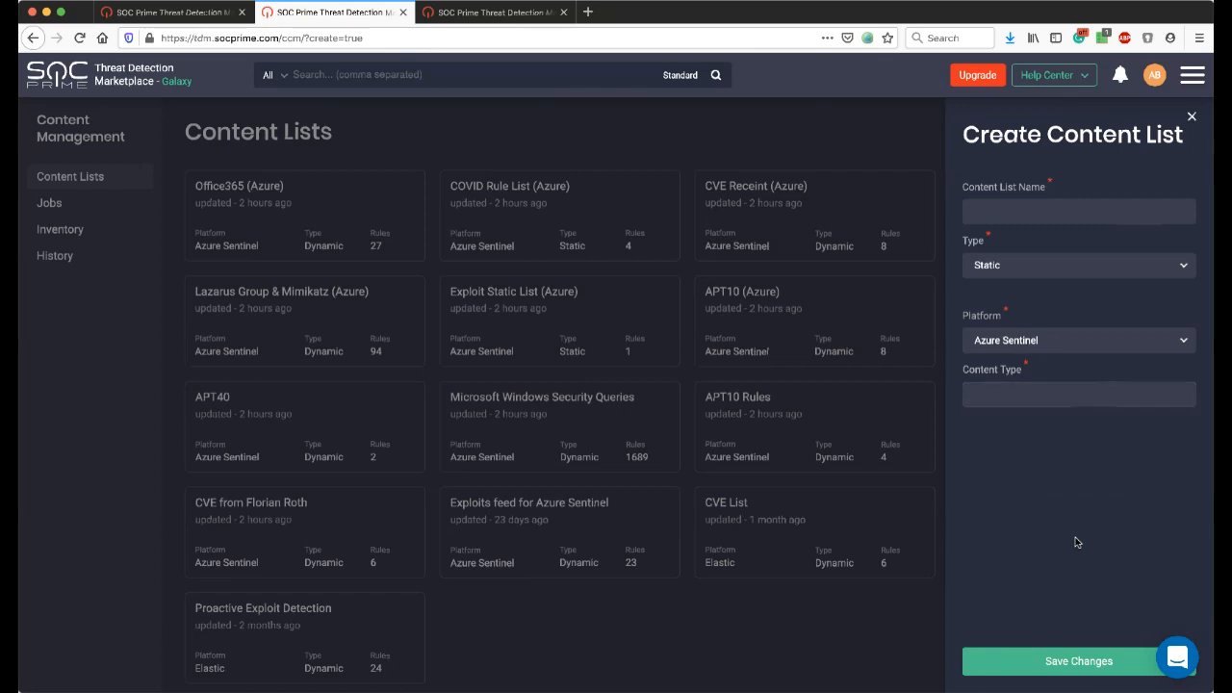
Try the Dynamic type with content type Rule to view the tag filters, and close the form without saving.
{"action": "left_click", "coordinate": [1016, 266]}
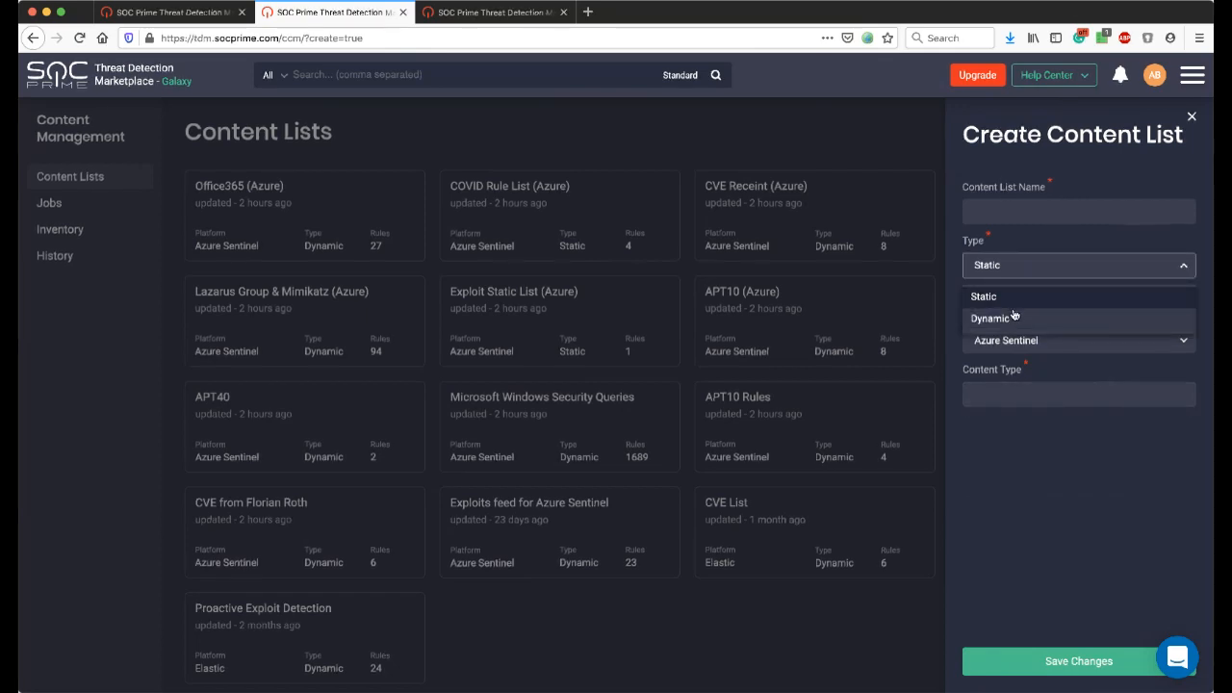
{"action": "left_click", "coordinate": [1017, 319]}
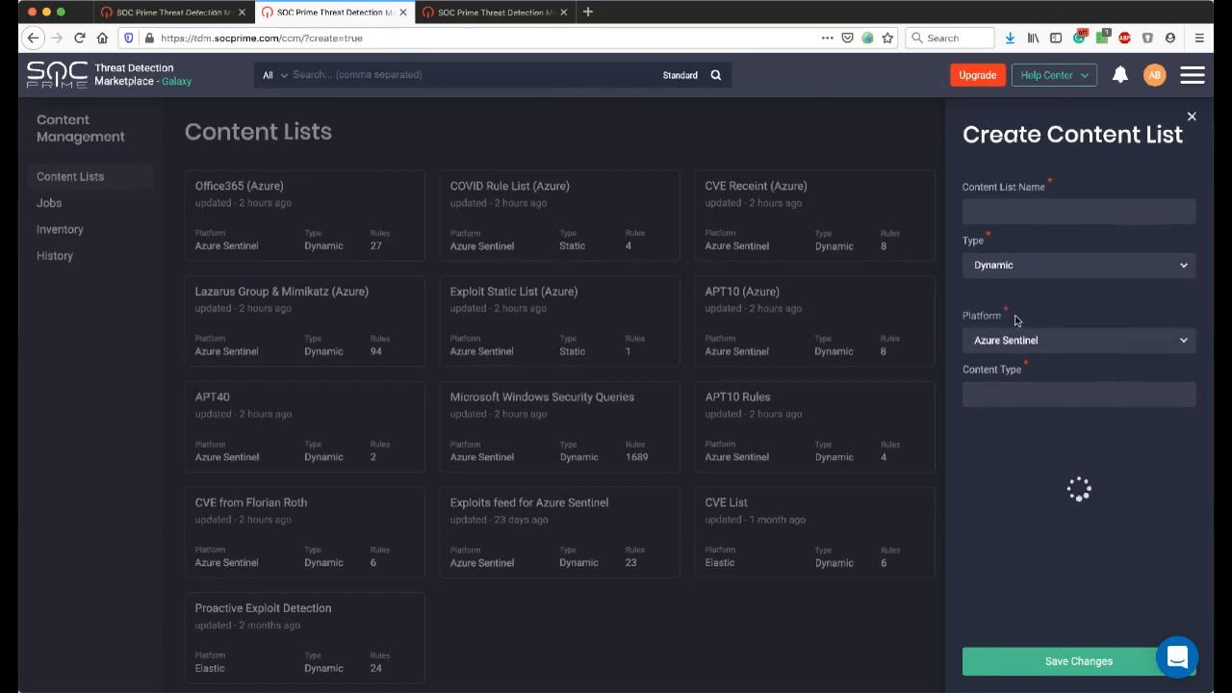
{"action": "left_click", "coordinate": [1026, 393]}
{"action": "left_click", "coordinate": [1019, 449]}
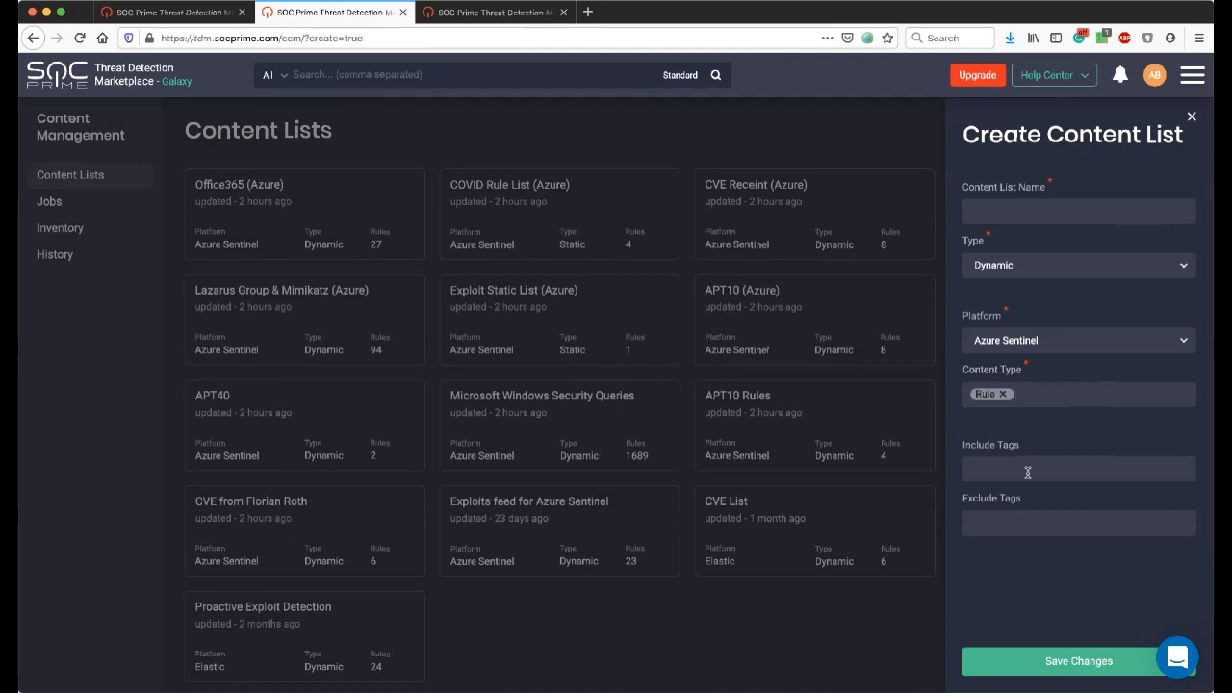
{"action": "left_click", "coordinate": [1193, 118]}
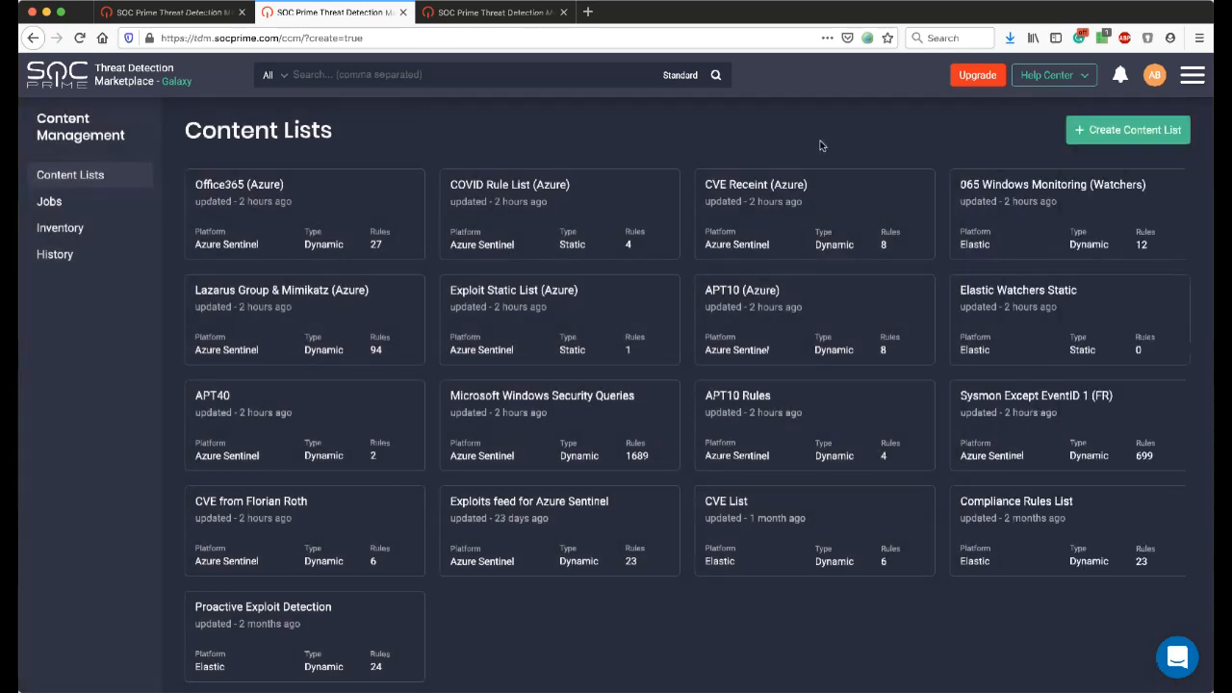
Open the CVE Receint (Azure) content list, review its included tags and rules, and return to the content lists.
{"action": "left_click", "coordinate": [747, 196]}
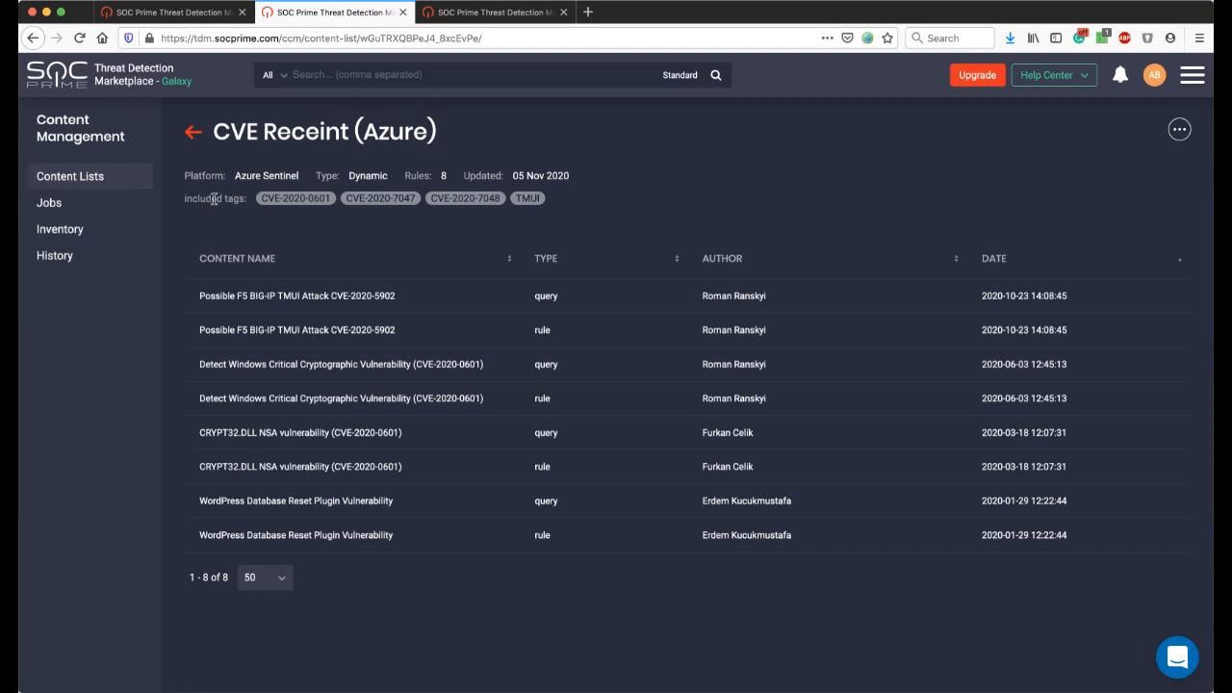
{"action": "left_click_drag", "start_coordinate": [189, 198], "coordinate": [362, 201]}
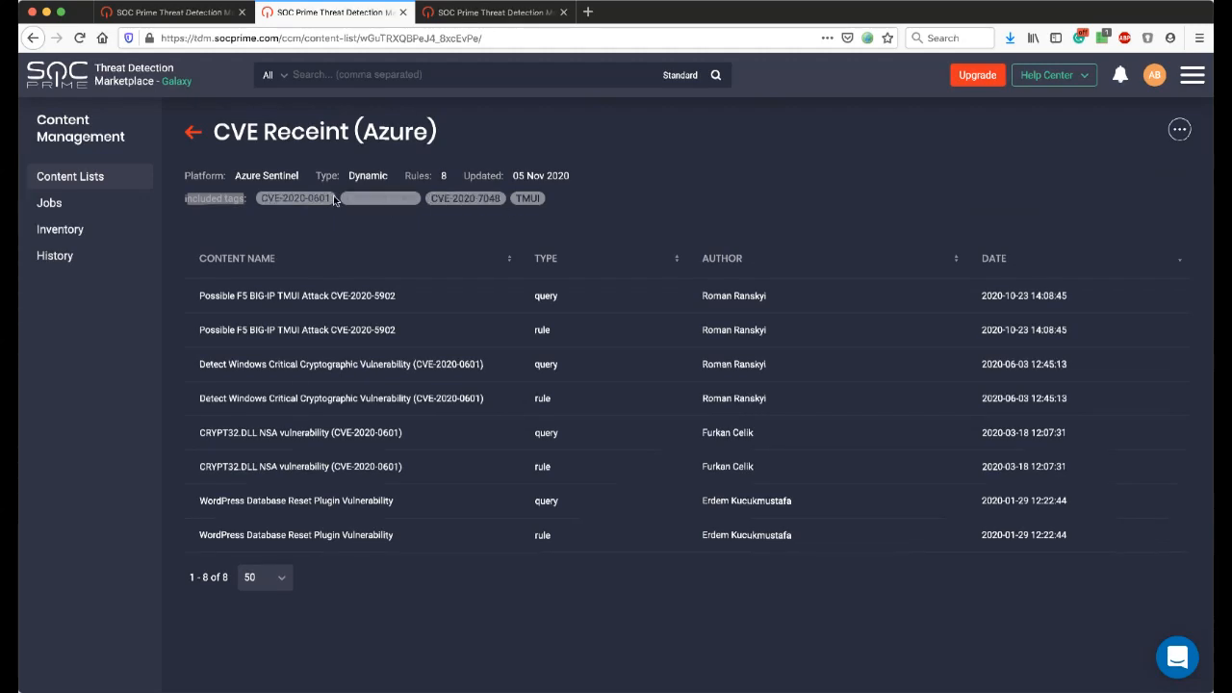
{"action": "left_click", "coordinate": [528, 226]}
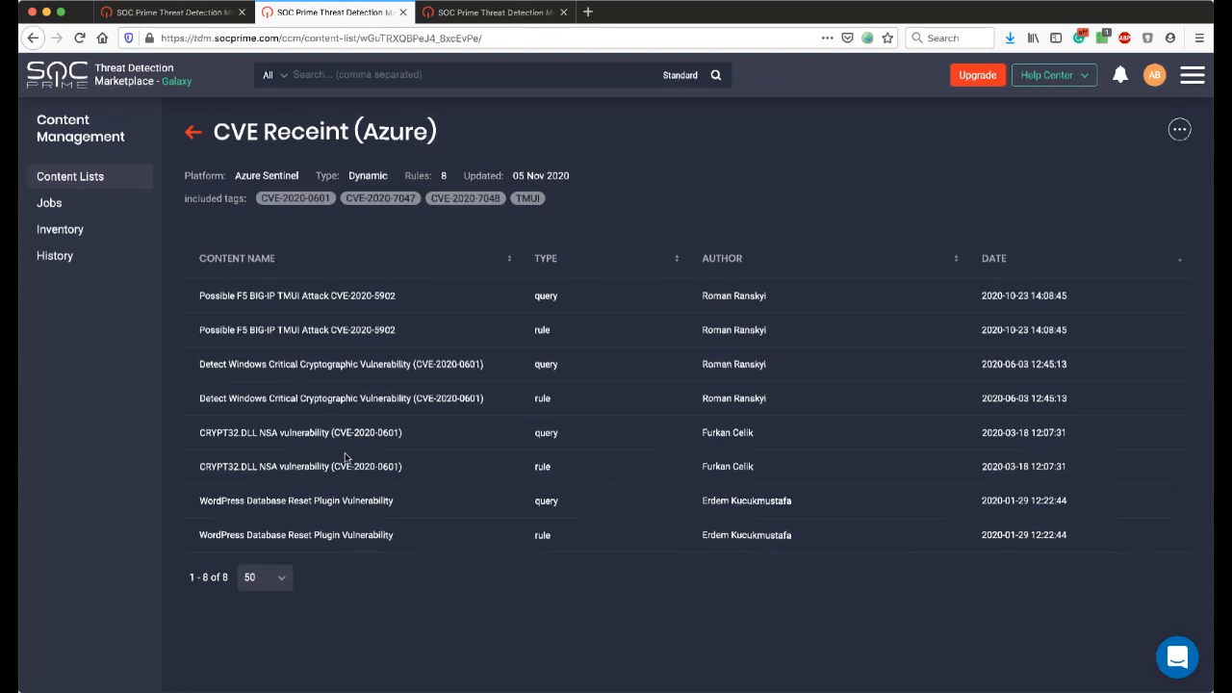
{"action": "left_click_drag", "start_coordinate": [396, 529], "coordinate": [243, 299]}
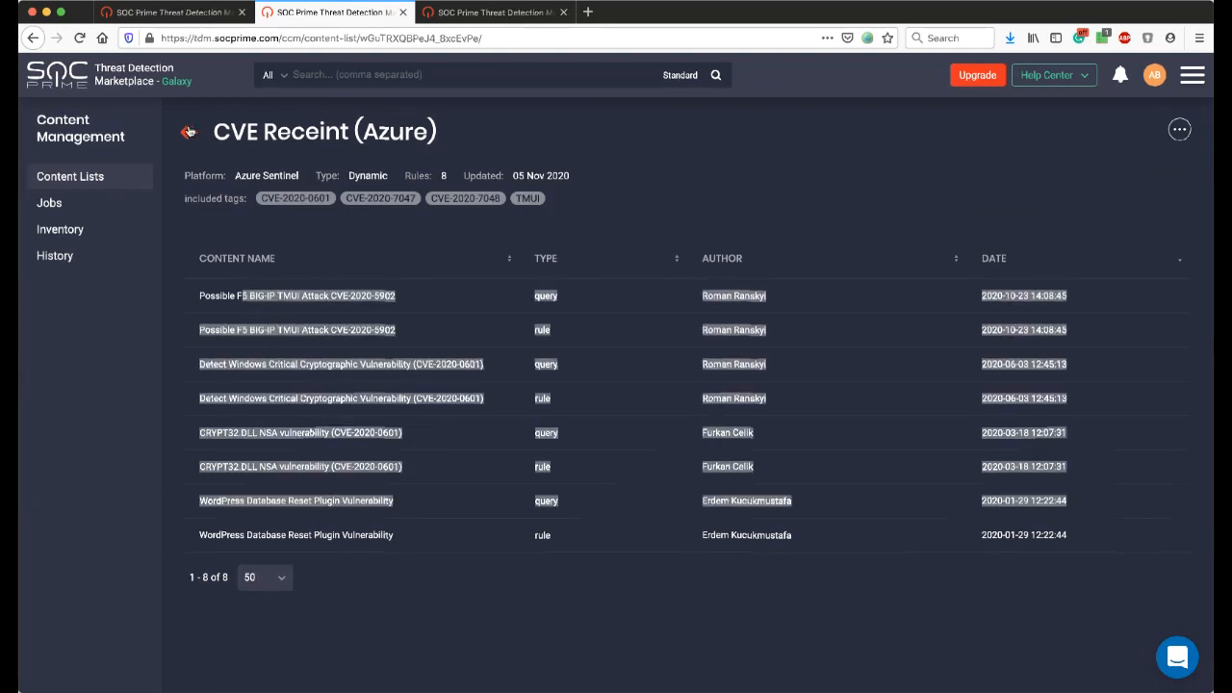
{"action": "left_click", "coordinate": [187, 132]}
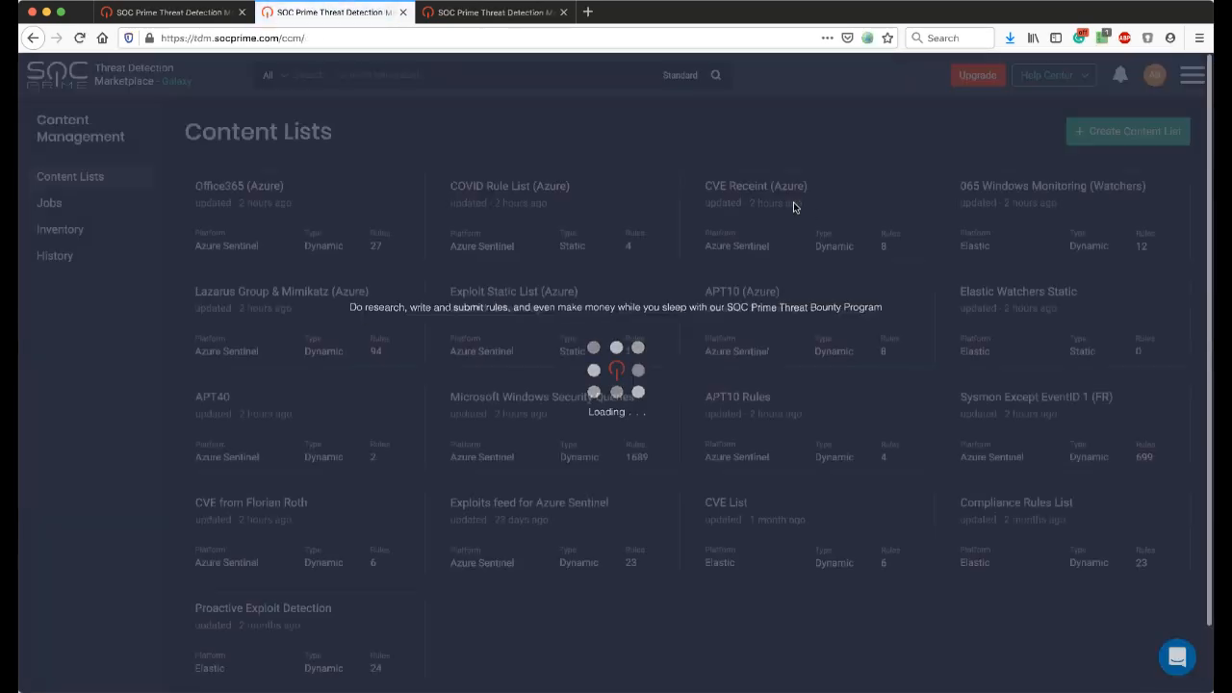
Start a new content list named TEST DEMO LIST with type Dynamic and content type Rule for Azure Sentinel.
{"action": "left_click", "coordinate": [1098, 138]}
{"action": "left_click", "coordinate": [1040, 215]}
{"action": "type", "text": "EY"}
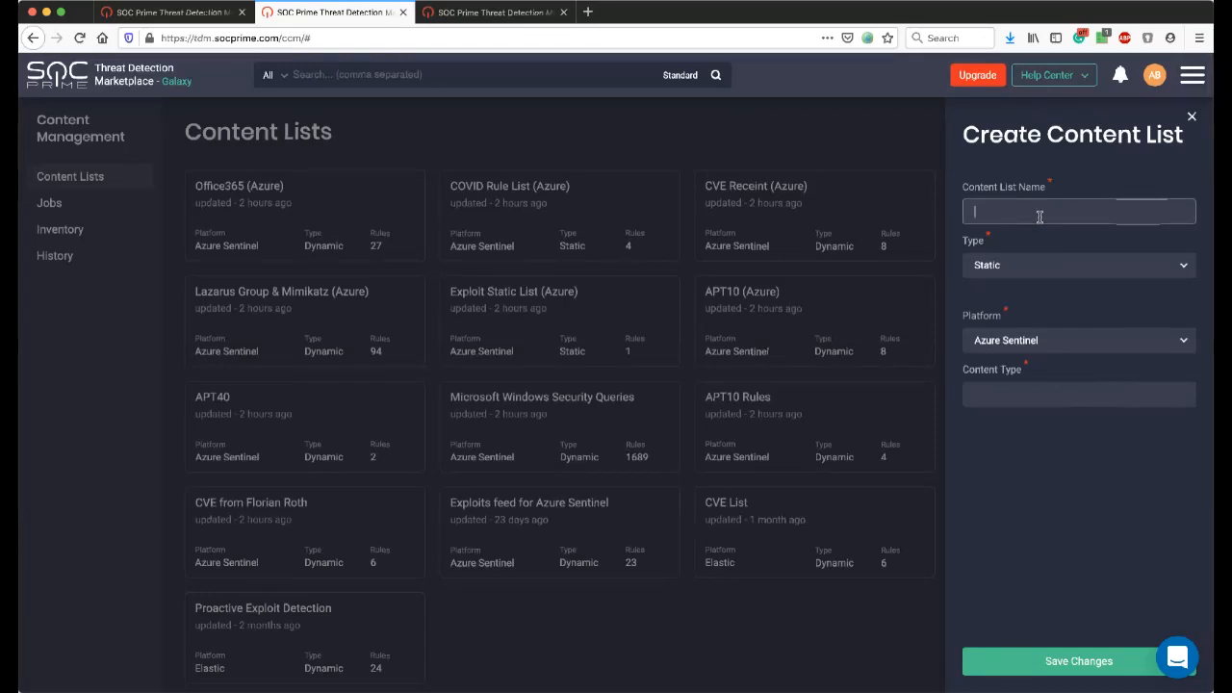
{"action": "type", "text": "ST DEMO LIST"}
{"action": "left_click", "coordinate": [1057, 277]}
{"action": "left_click", "coordinate": [1018, 320]}
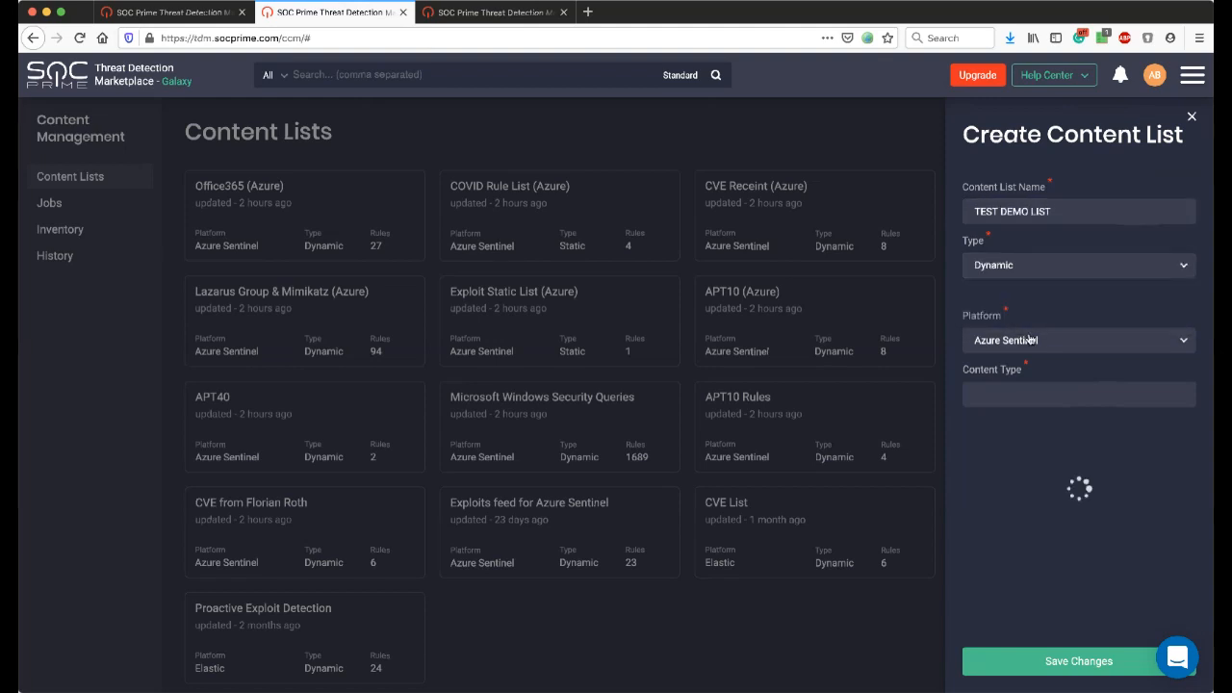
{"action": "left_click", "coordinate": [1031, 393]}
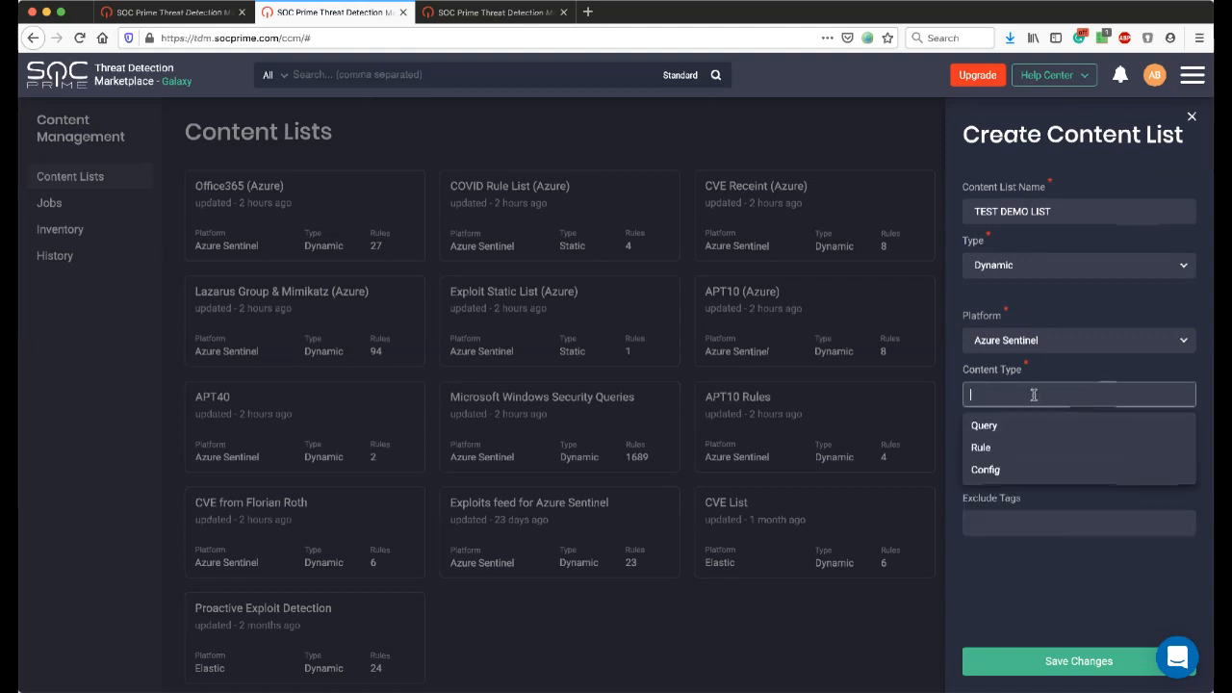
{"action": "left_click", "coordinate": [1026, 448]}
Include the tag office365 in the new content list and save it.
{"action": "left_click", "coordinate": [1025, 466]}
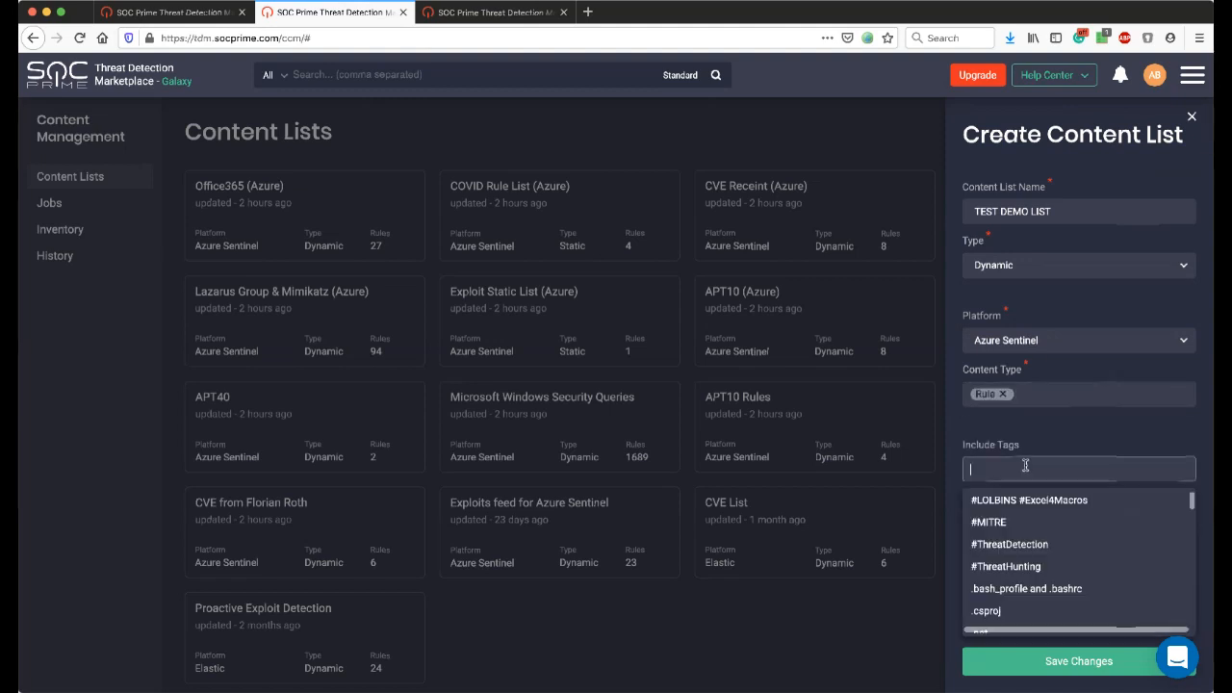
{"action": "type", "text": "office"}
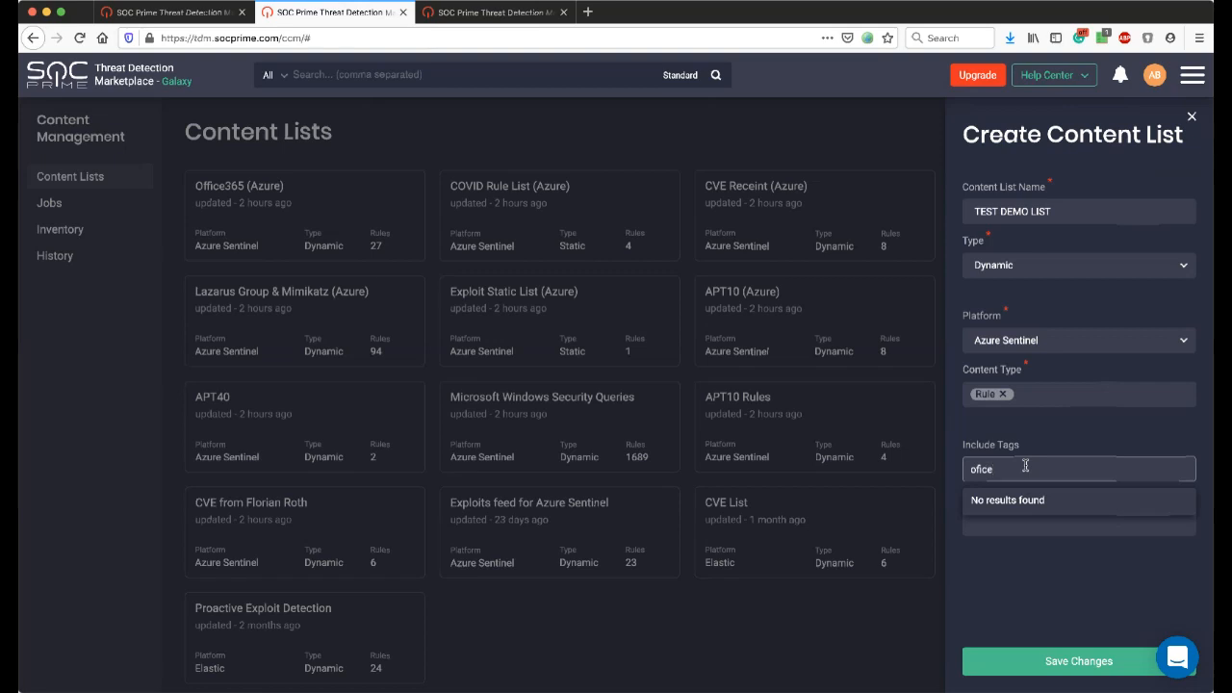
{"action": "key", "text": "BackSpace"}
{"action": "key", "text": "BackSpace"}
{"action": "key", "text": "BackSpace"}
{"action": "type", "text": "fice"}
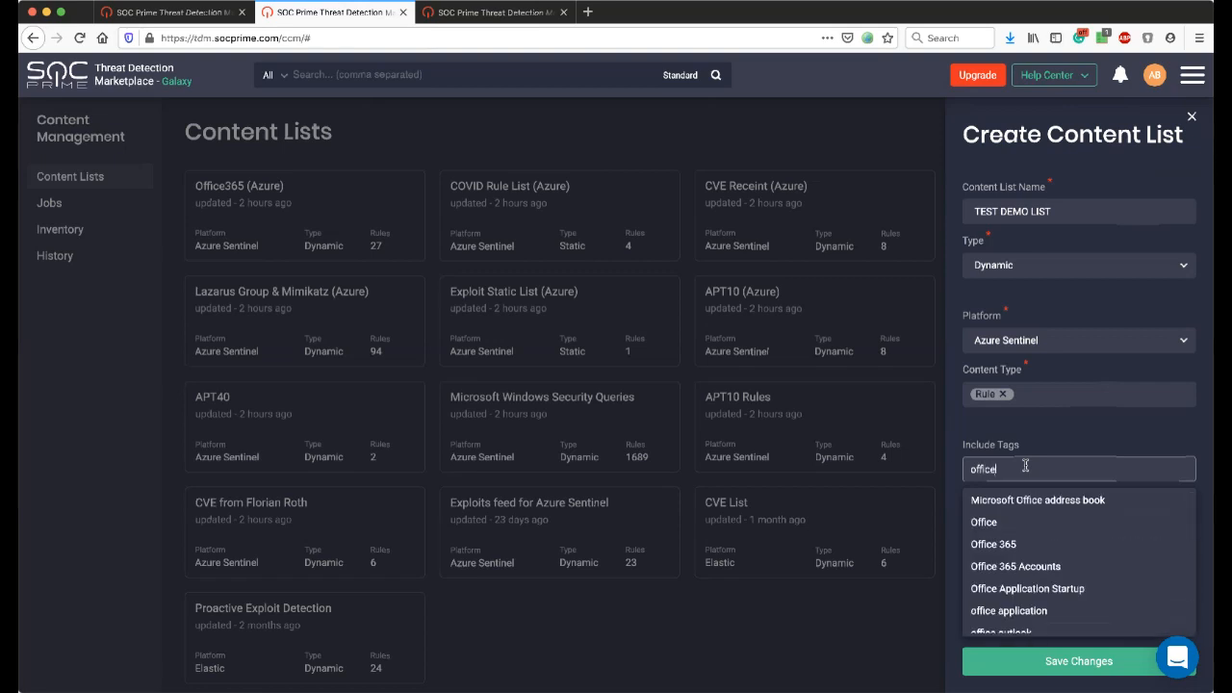
{"action": "type", "text": "365"}
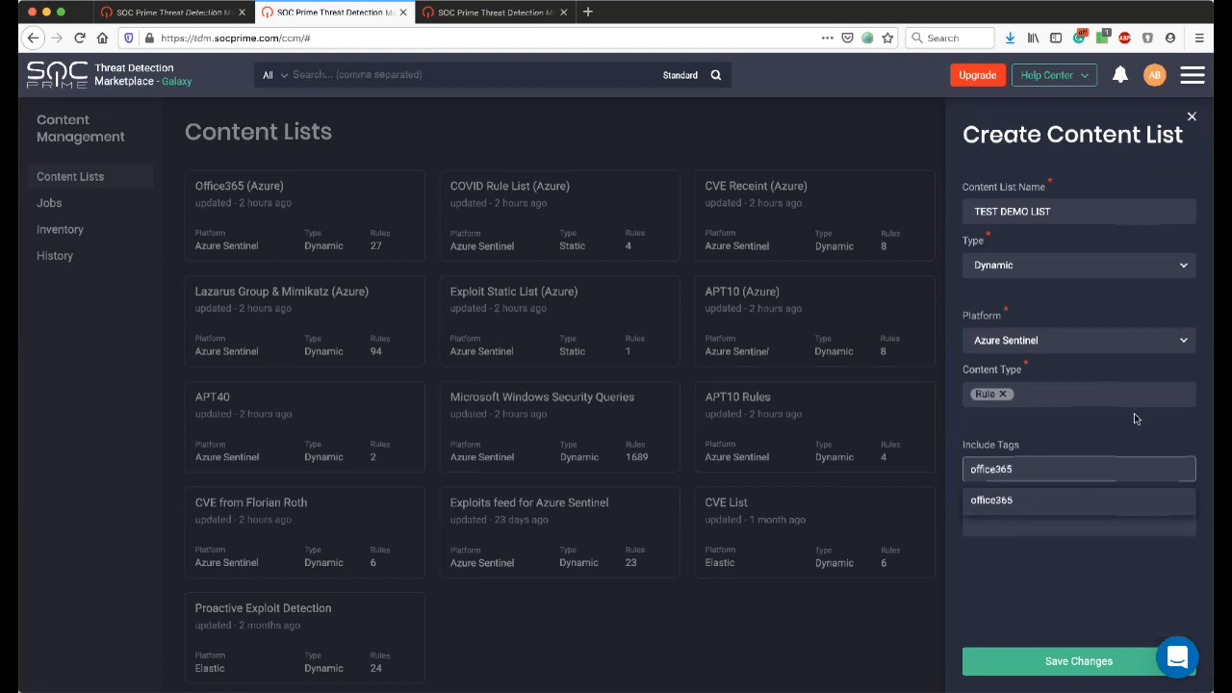
{"action": "left_click", "coordinate": [1076, 500]}
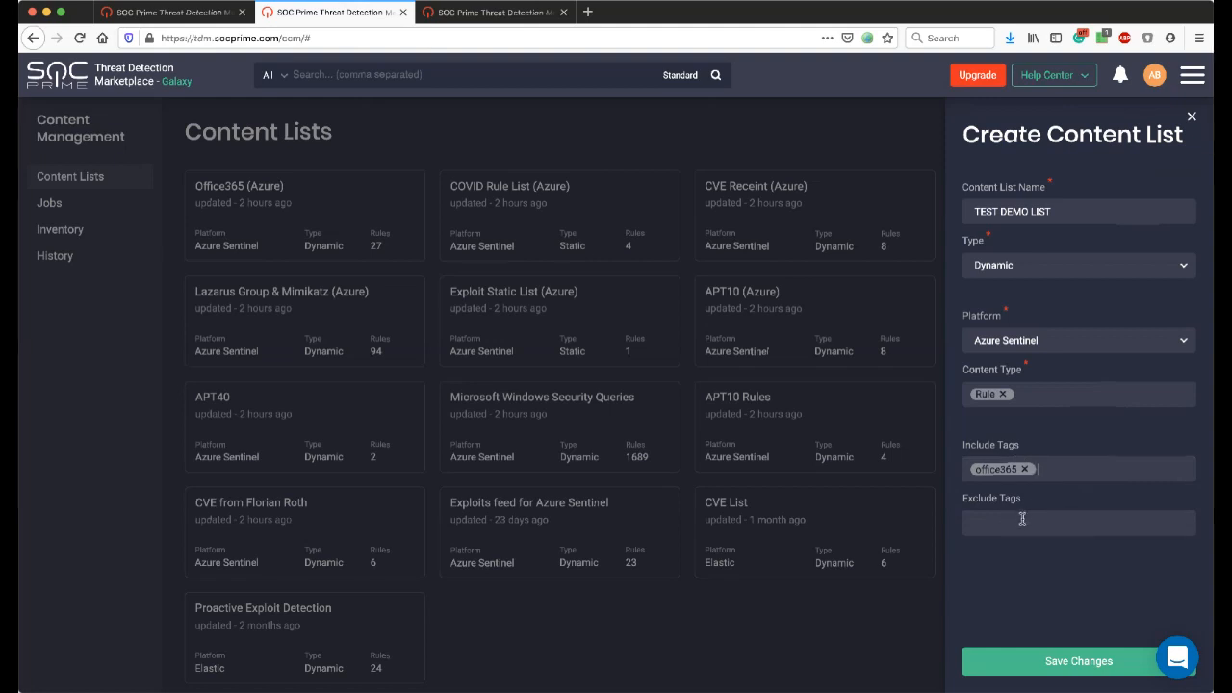
{"action": "left_click", "coordinate": [1081, 672]}
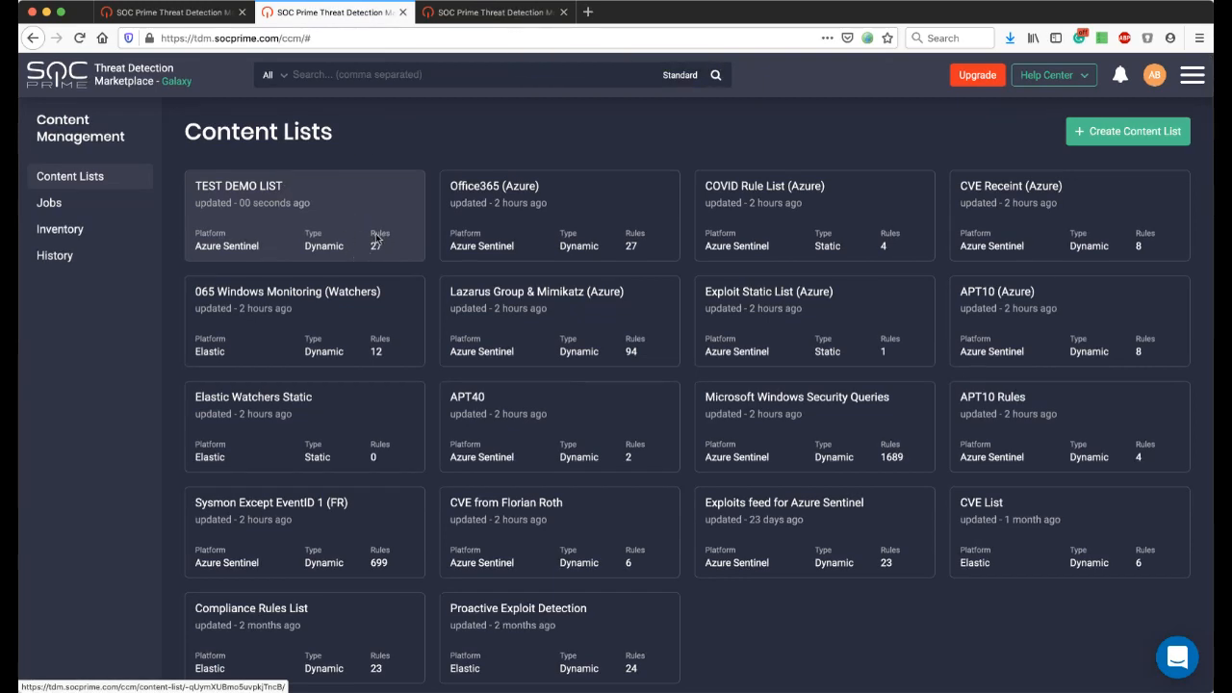
Open TEST DEMO LIST, review its rules and included tag, and return to the content lists.
{"action": "left_click", "coordinate": [280, 208]}
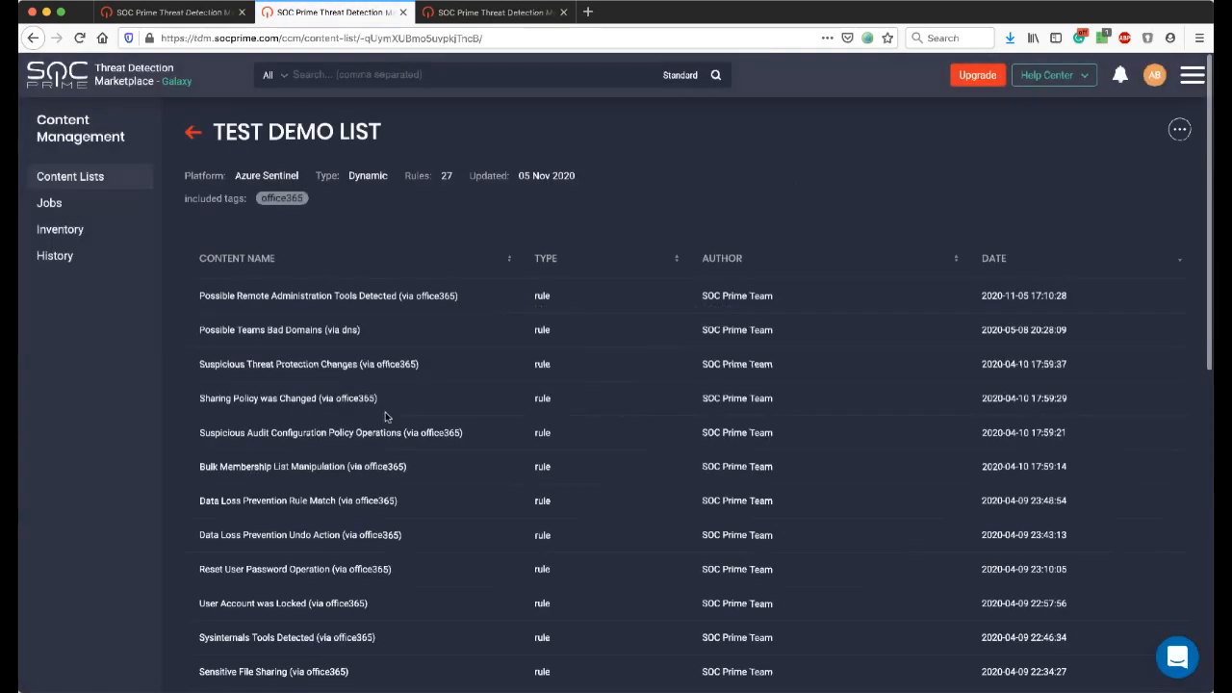
{"action": "scroll", "coordinate": [385, 414], "scroll_direction": "down", "scroll_amount": 5}
{"action": "scroll", "coordinate": [385, 417], "scroll_direction": "down", "scroll_amount": 5}
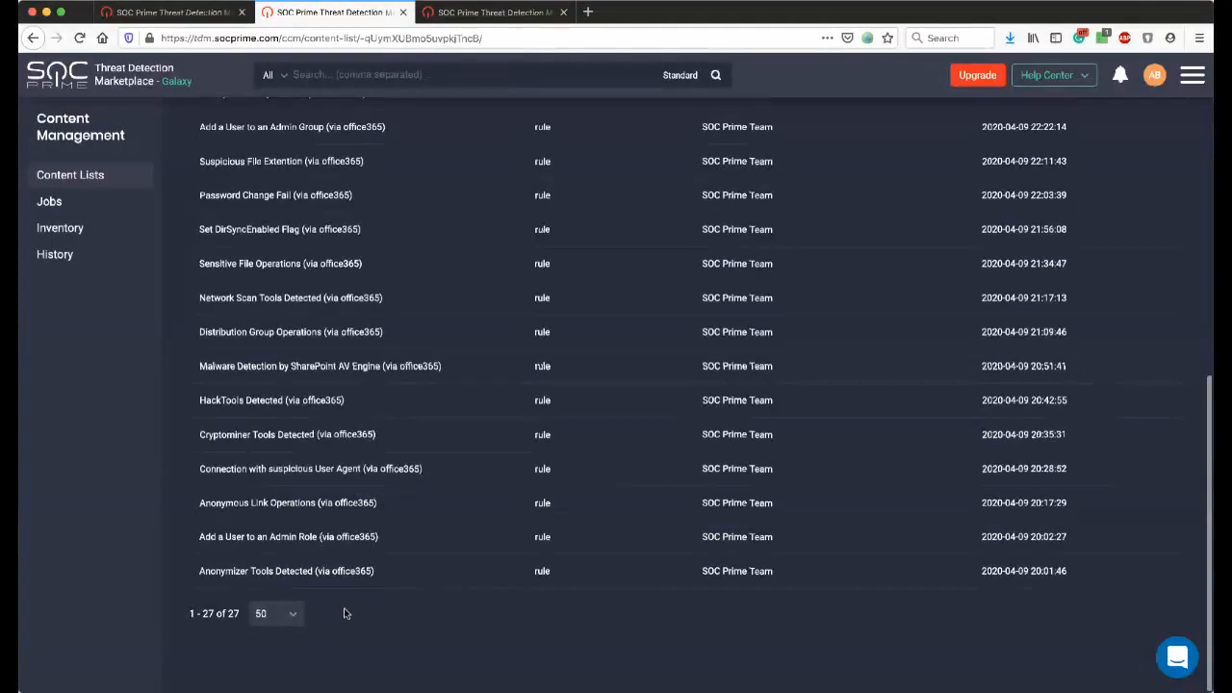
{"action": "left_click_drag", "start_coordinate": [381, 579], "coordinate": [318, 523]}
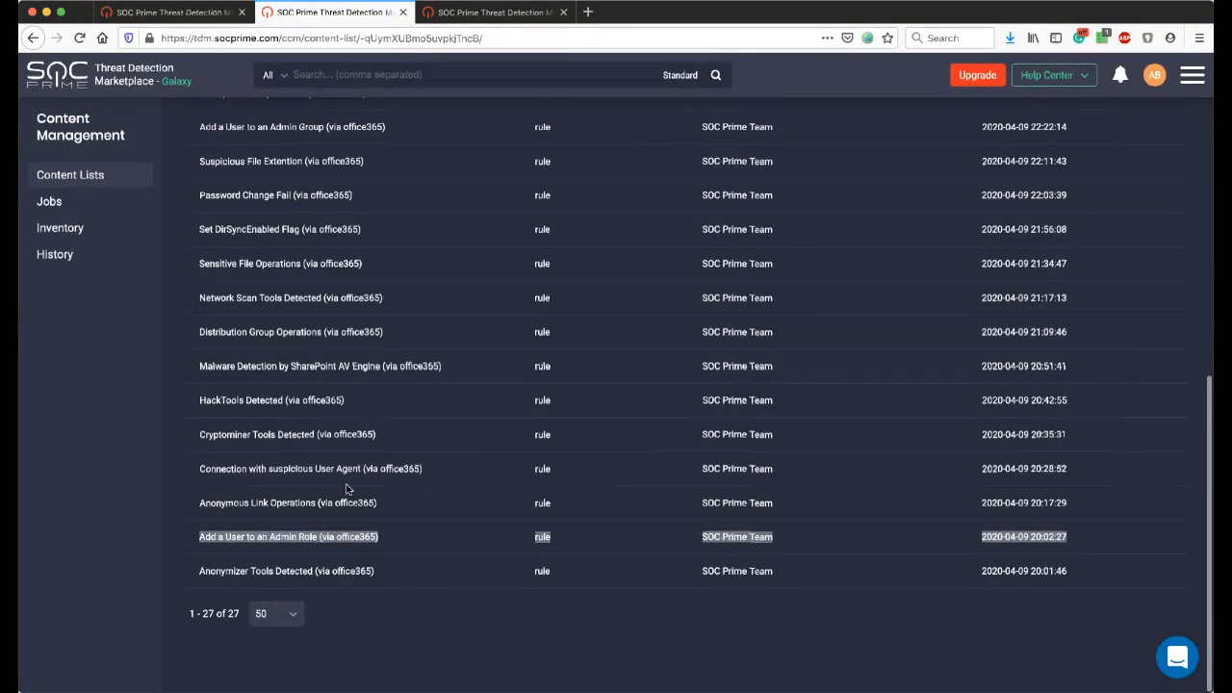
{"action": "scroll", "coordinate": [341, 486], "scroll_direction": "up", "scroll_amount": 1}
{"action": "scroll", "coordinate": [340, 481], "scroll_direction": "up", "scroll_amount": 10}
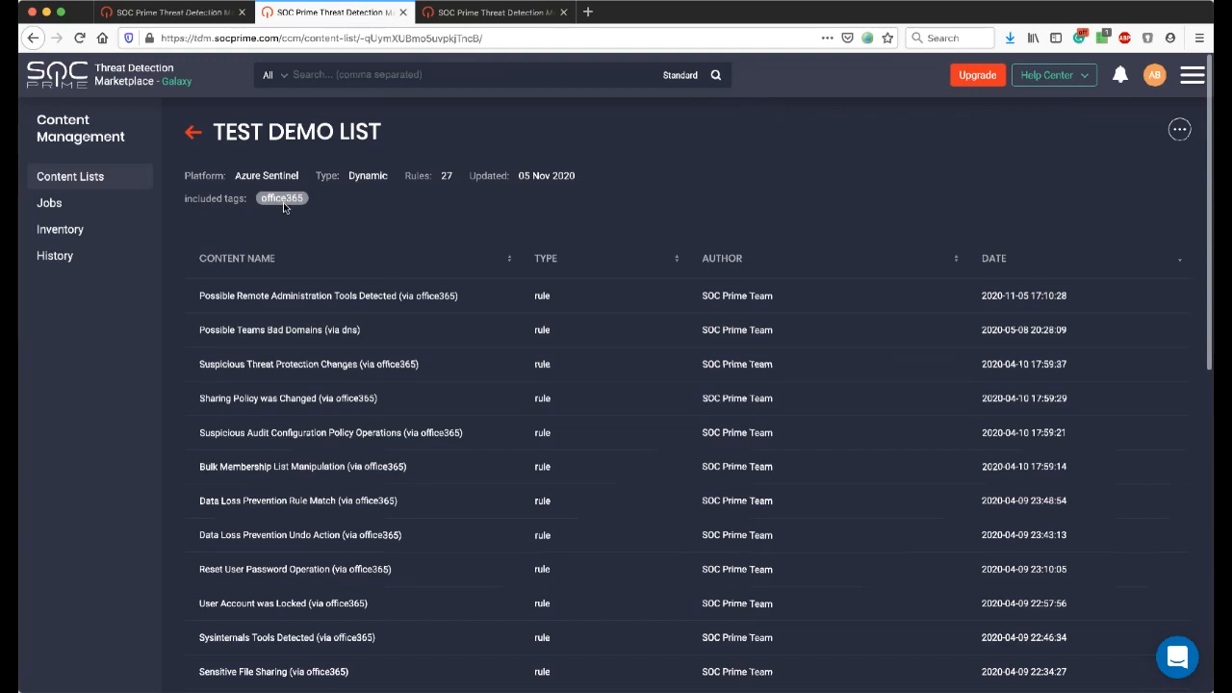
{"action": "left_click", "coordinate": [188, 134]}
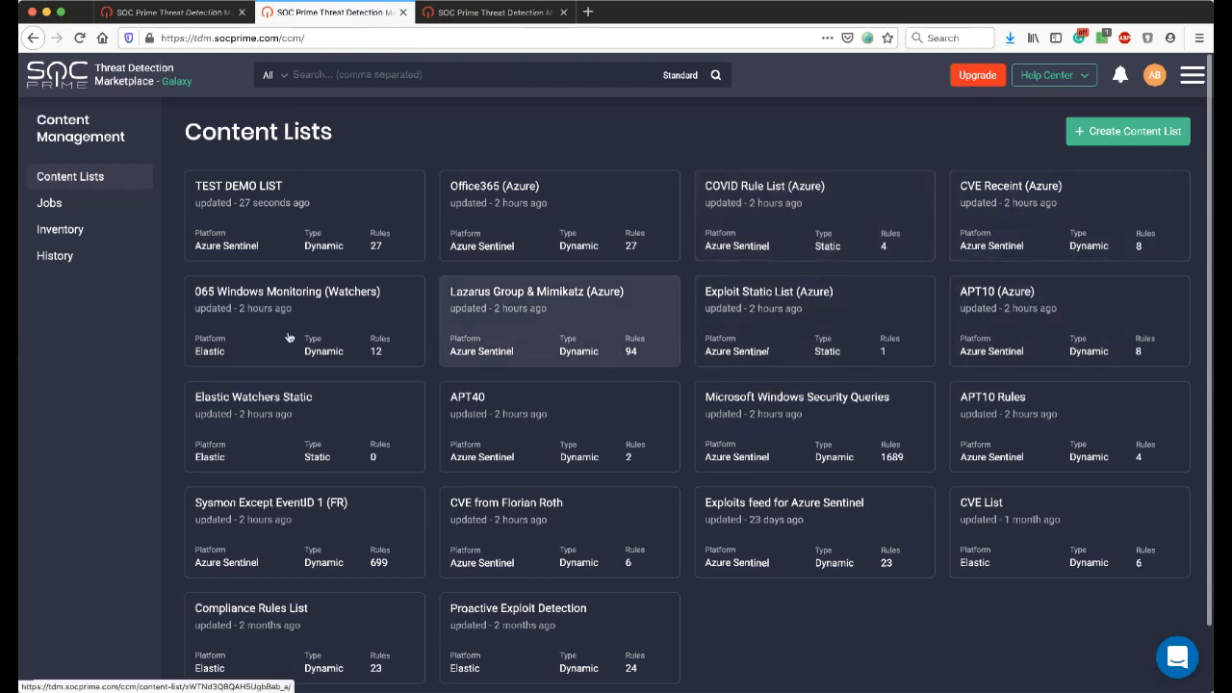
Look through the existing content lists and open the Content Management jobs overview.
{"action": "scroll", "coordinate": [268, 460], "scroll_direction": "down", "scroll_amount": 2}
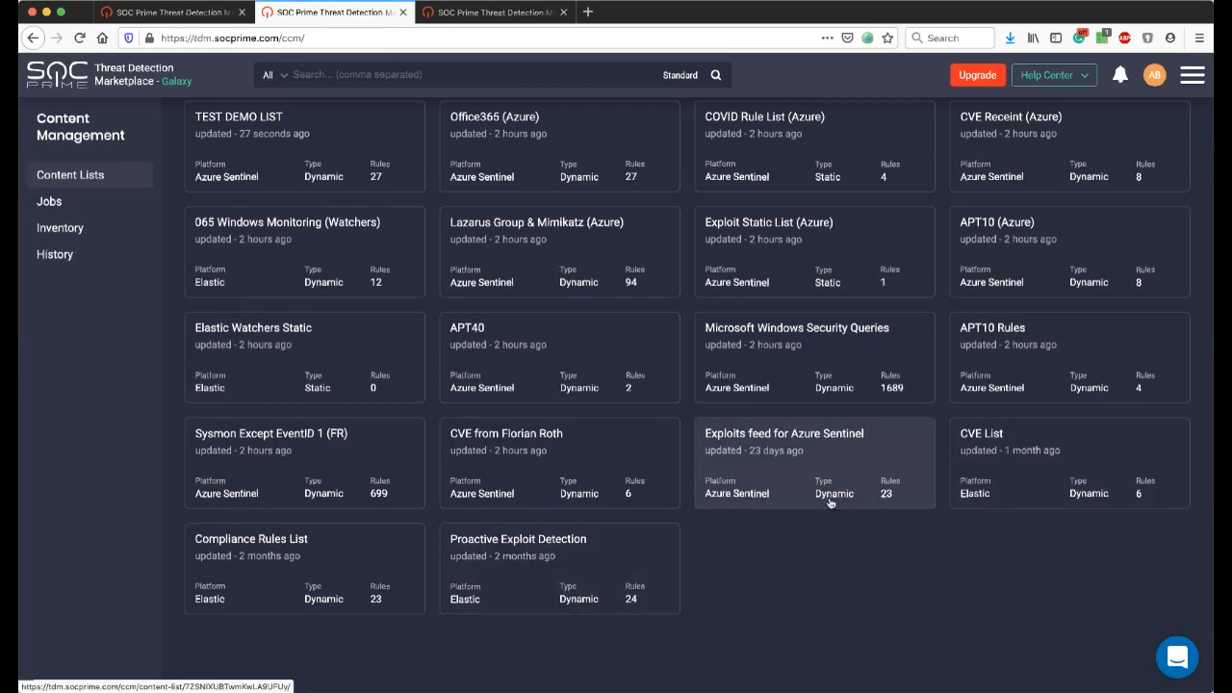
{"action": "scroll", "coordinate": [668, 448], "scroll_direction": "up", "scroll_amount": 2}
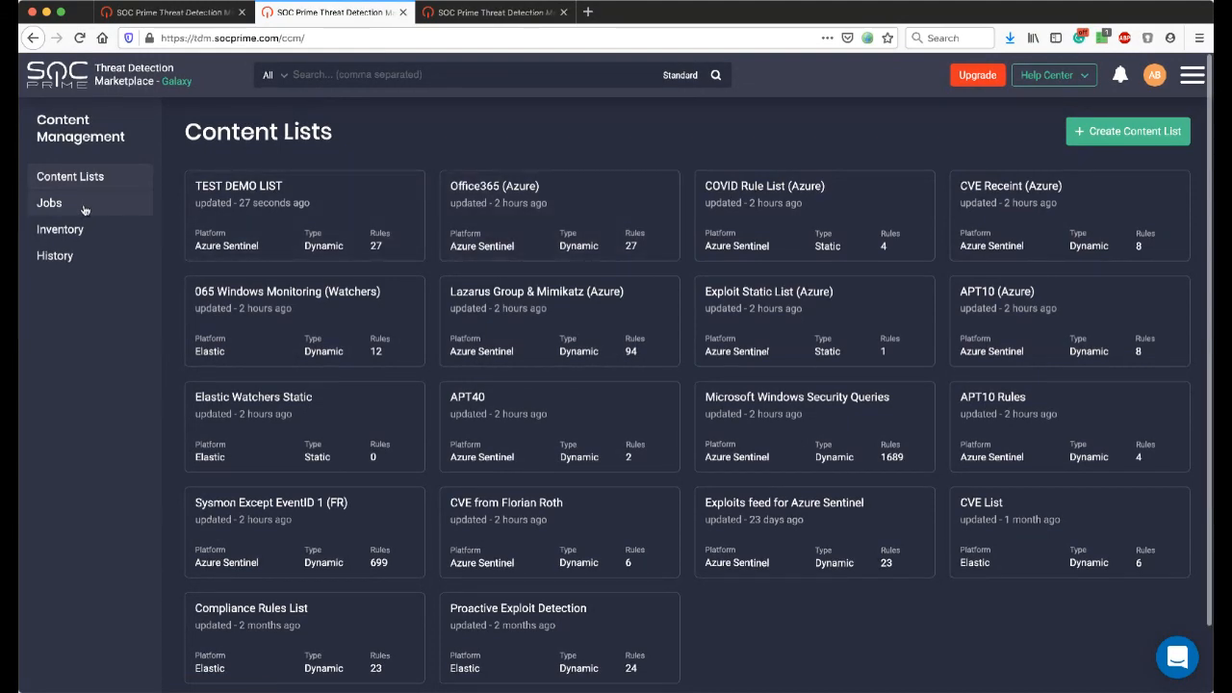
{"action": "left_click", "coordinate": [84, 210]}
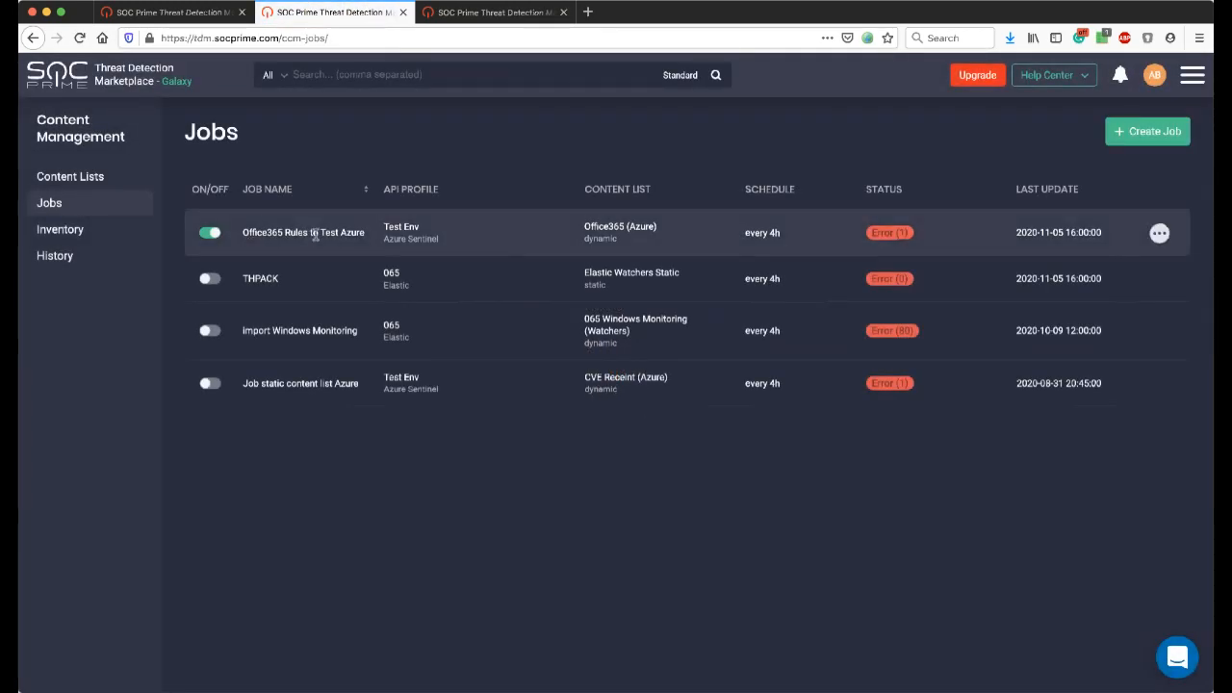
Open the Office365 Rules to Test Azure job for editing, review its API profile, custom fields mapping and content list options, and close it unchanged.
{"action": "left_click", "coordinate": [1161, 235]}
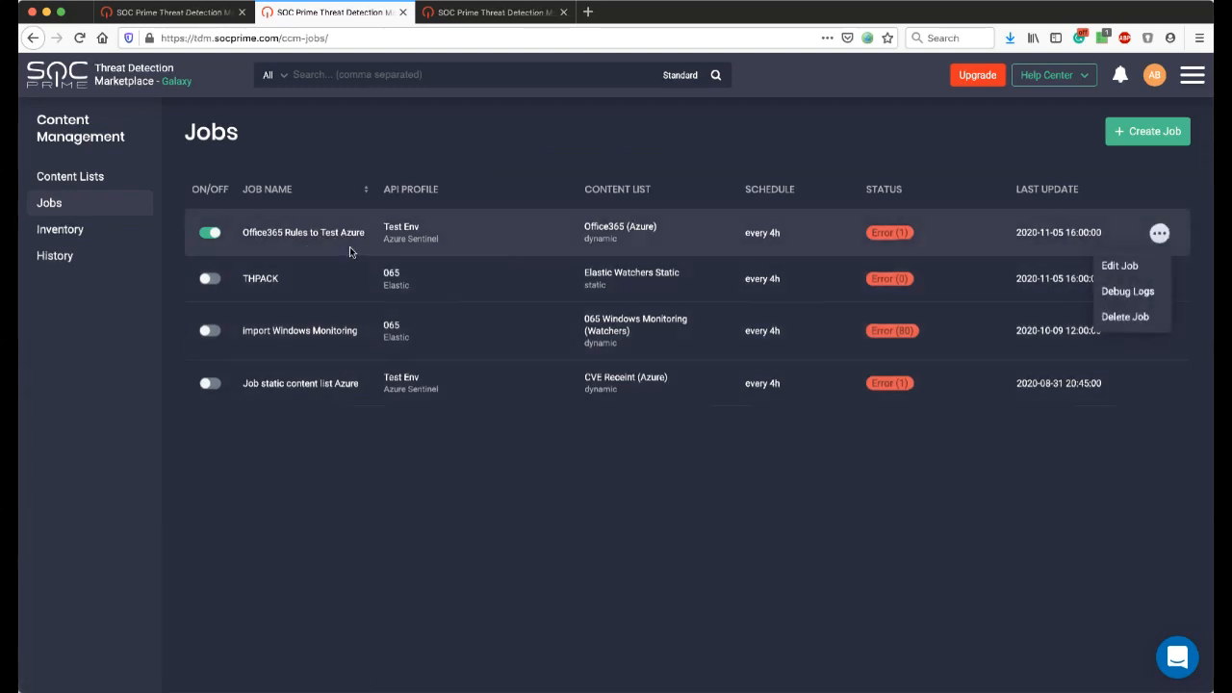
{"action": "left_click", "coordinate": [1120, 266]}
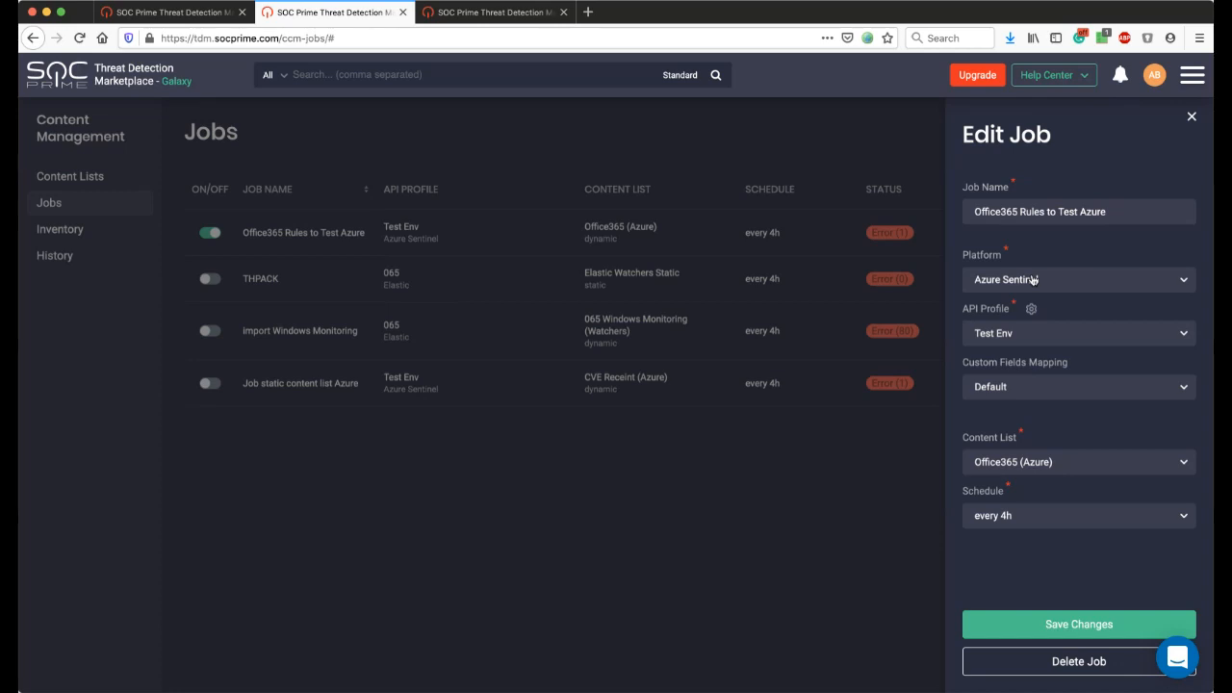
{"action": "left_click", "coordinate": [1028, 343]}
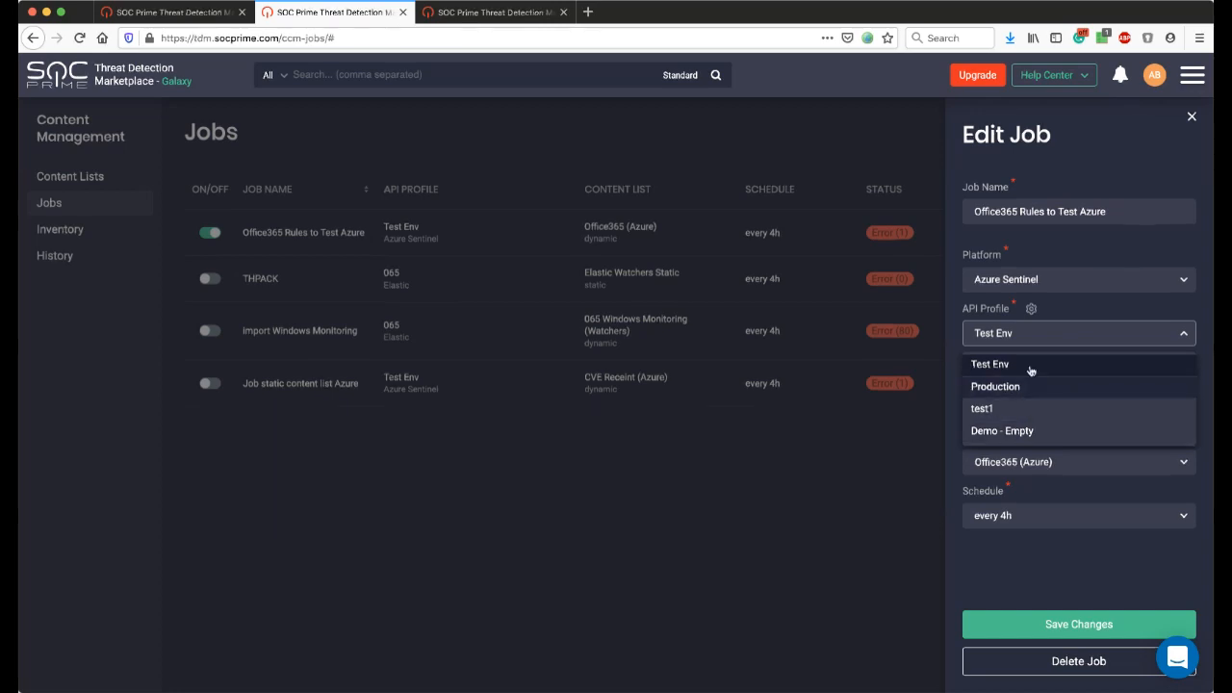
{"action": "left_click", "coordinate": [957, 336]}
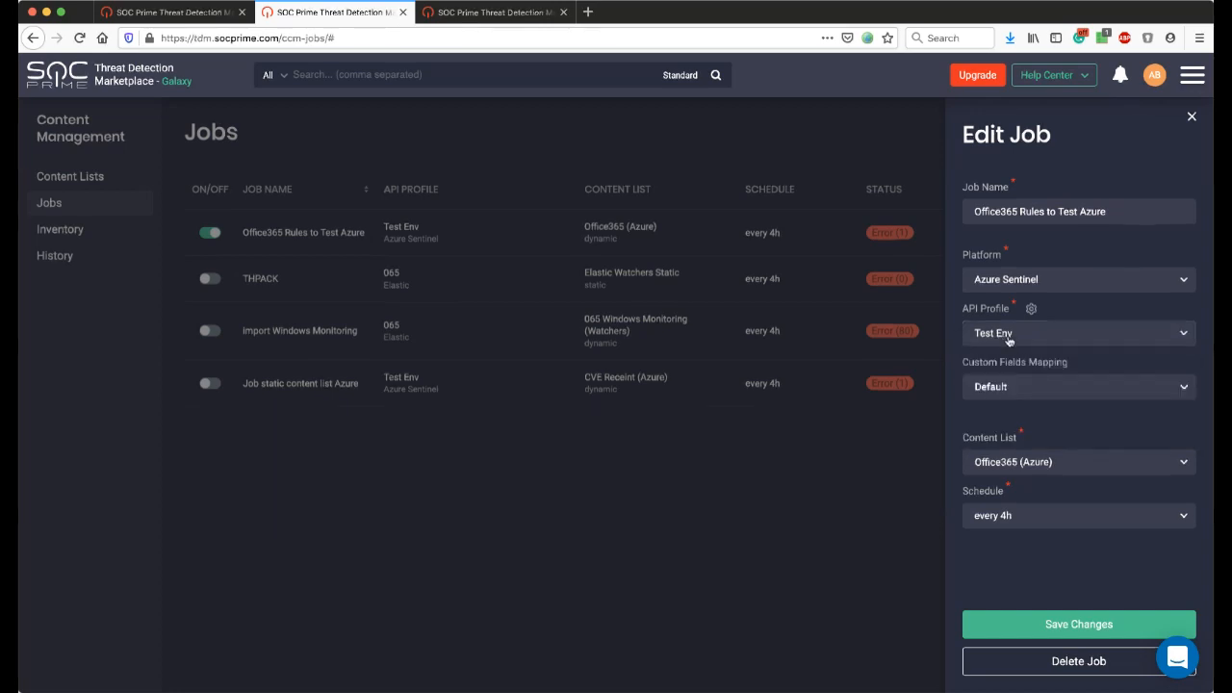
{"action": "left_click", "coordinate": [1011, 391]}
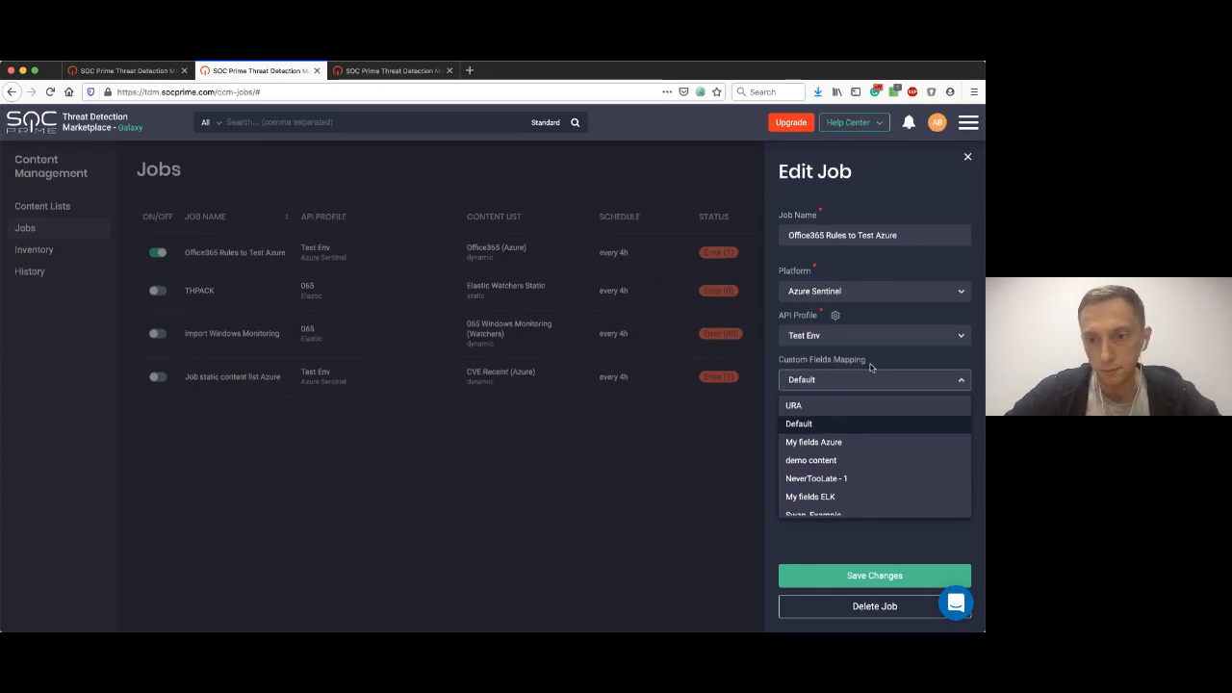
{"action": "left_click", "coordinate": [871, 364]}
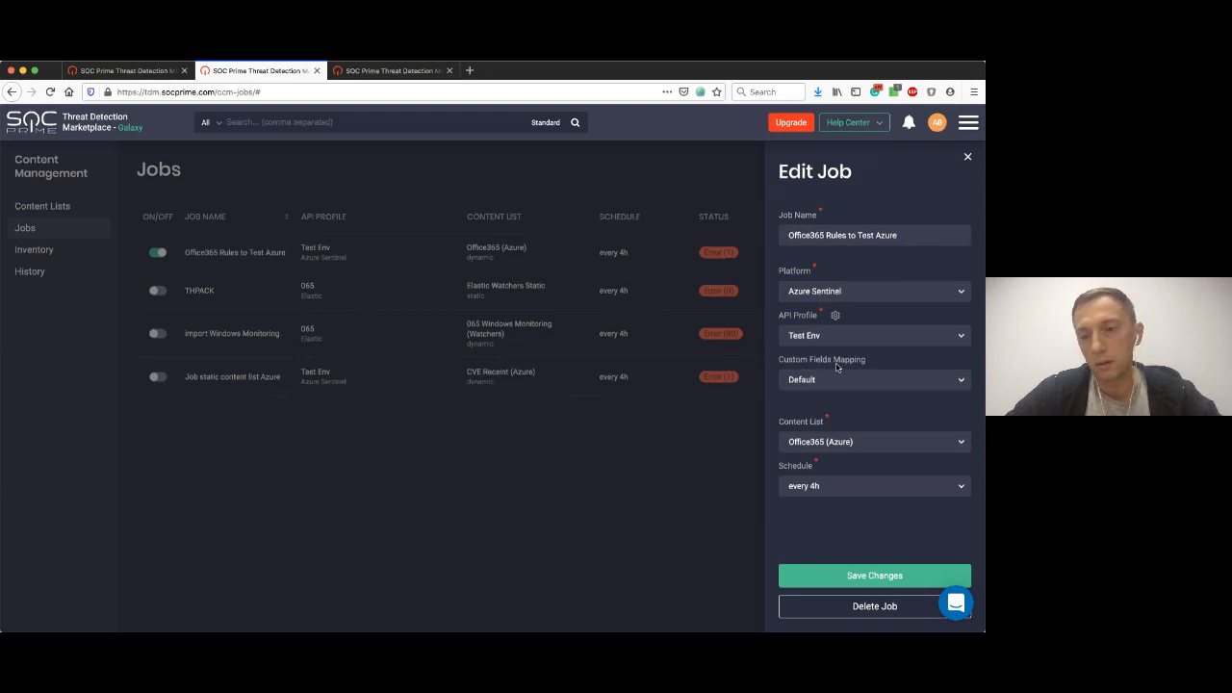
{"action": "left_click", "coordinate": [856, 445]}
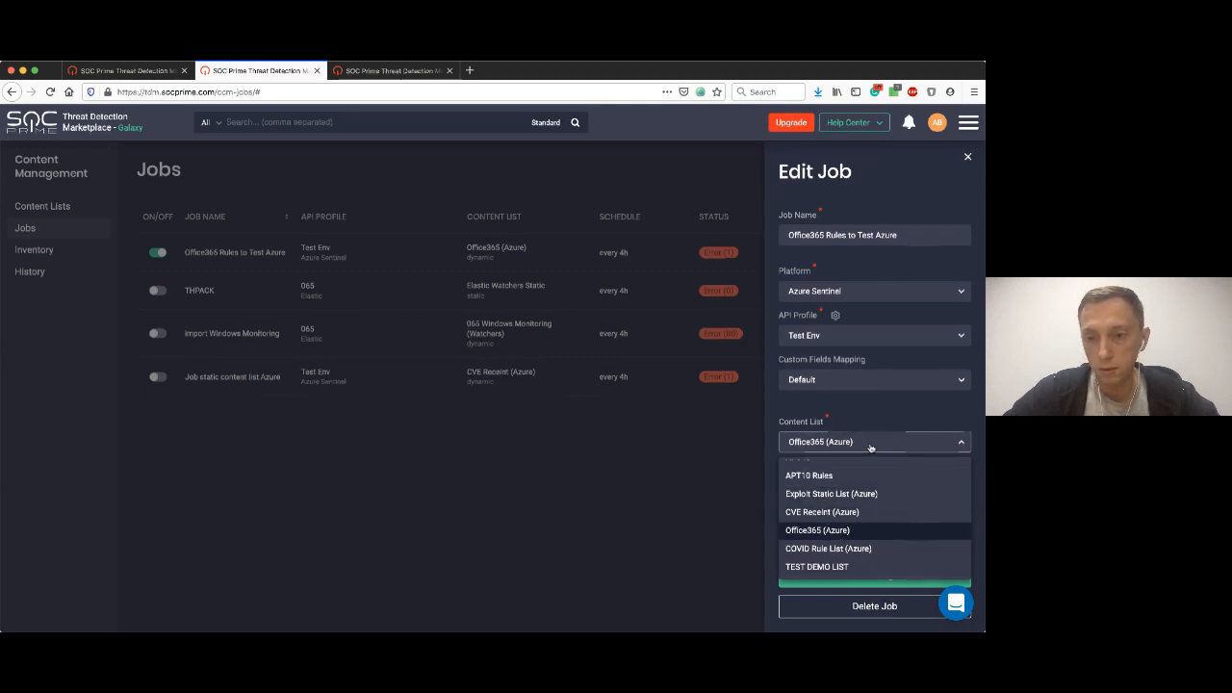
{"action": "left_click", "coordinate": [809, 446]}
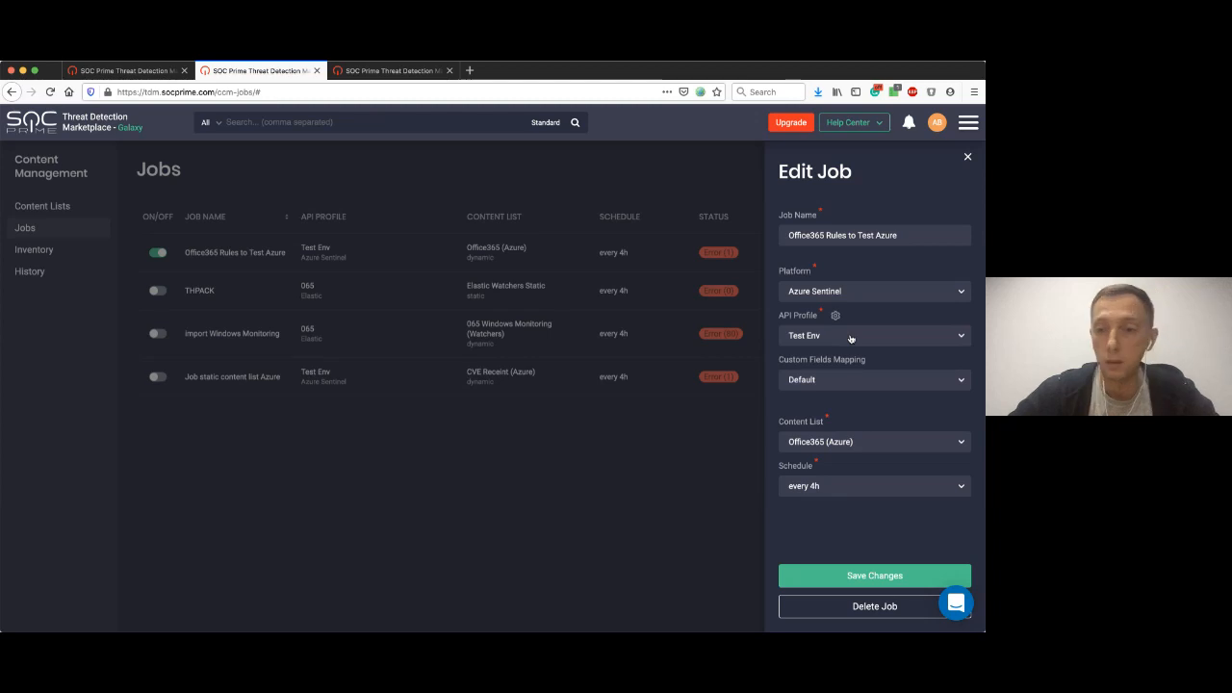
{"action": "left_click", "coordinate": [968, 157]}
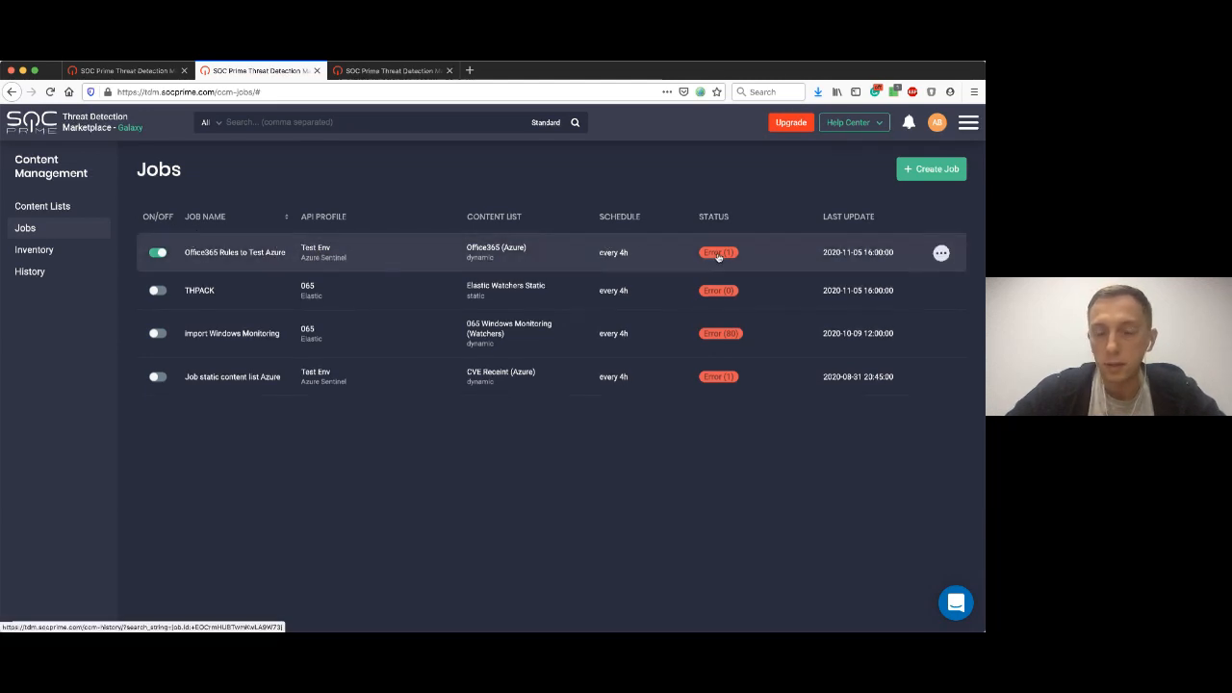
Open the deployment history of the Office365 Rules to Test Azure job from its error status and look through the rules' results.
{"action": "left_click_drag", "start_coordinate": [704, 217], "coordinate": [719, 218]}
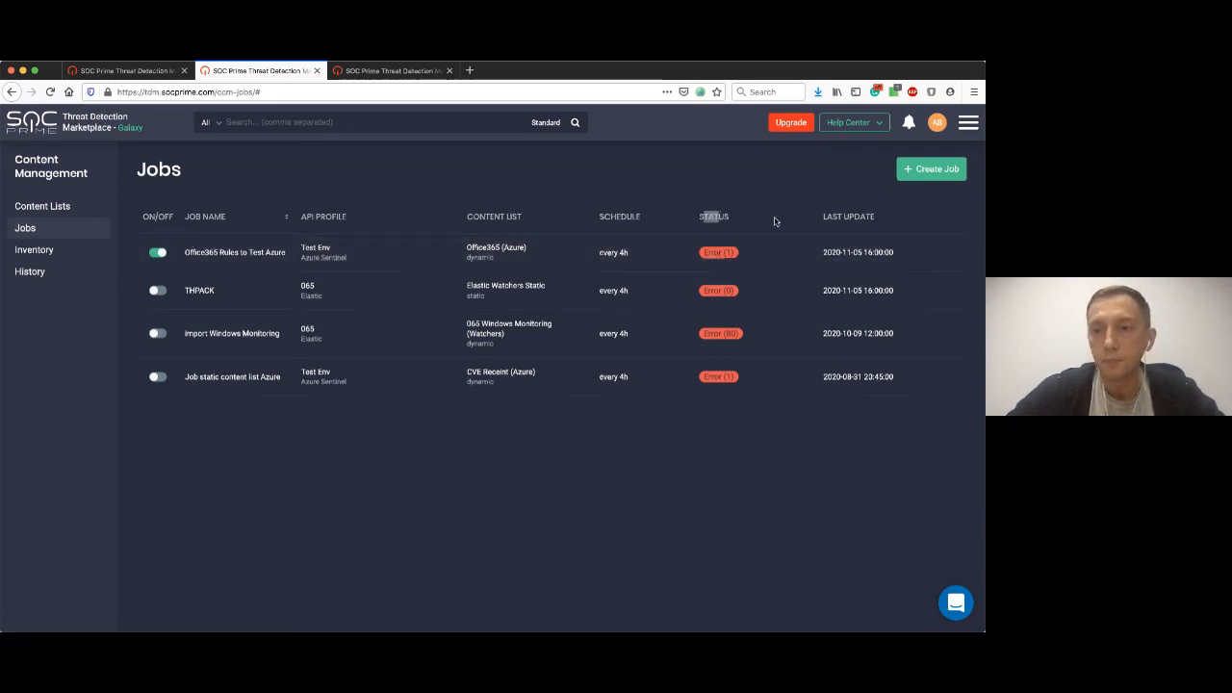
{"action": "double_click", "coordinate": [714, 217]}
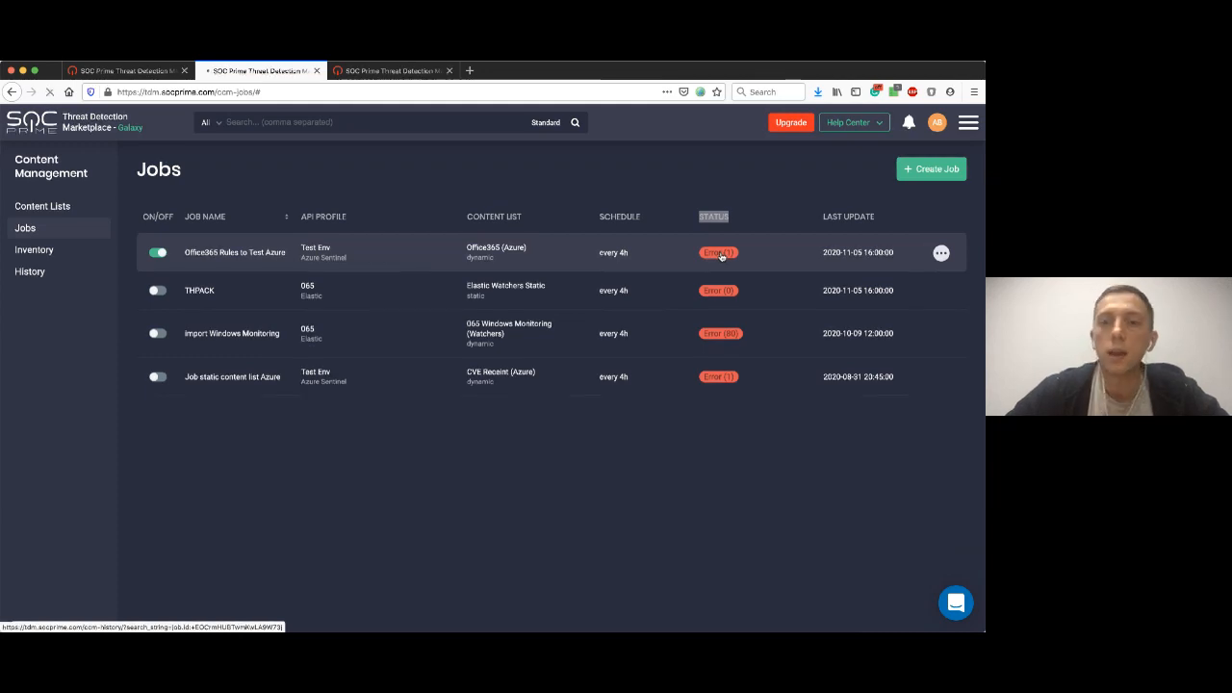
{"action": "left_click", "coordinate": [720, 254]}
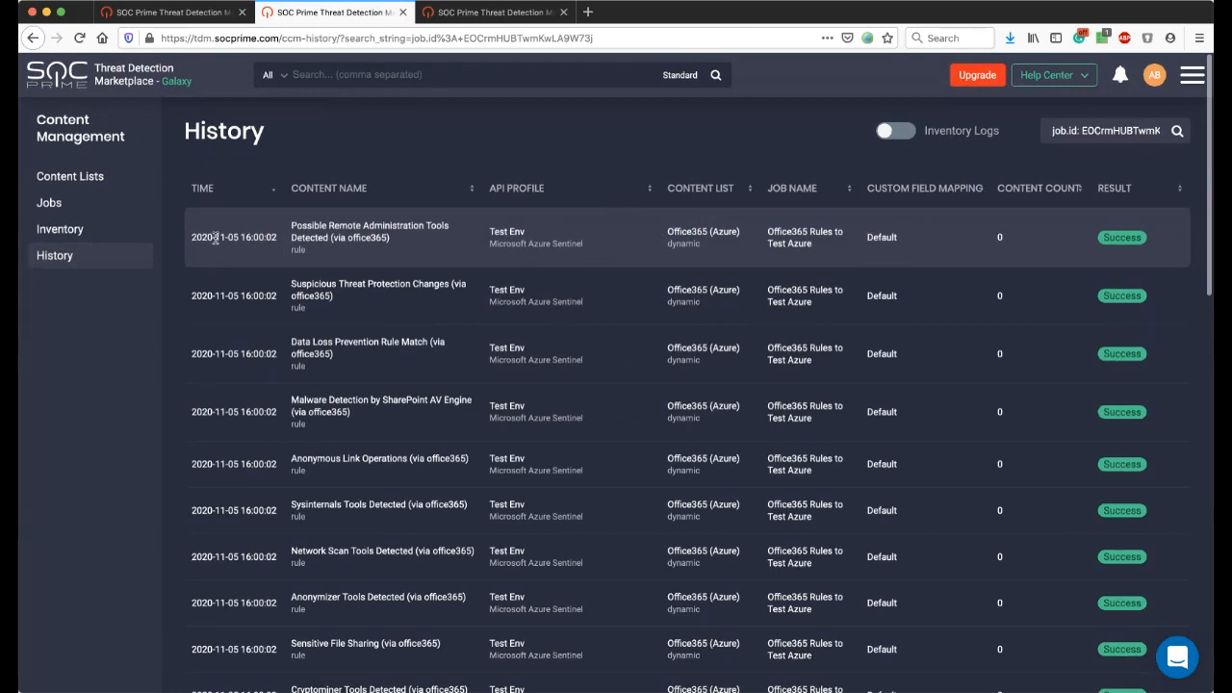
{"action": "left_click_drag", "start_coordinate": [214, 237], "coordinate": [277, 239]}
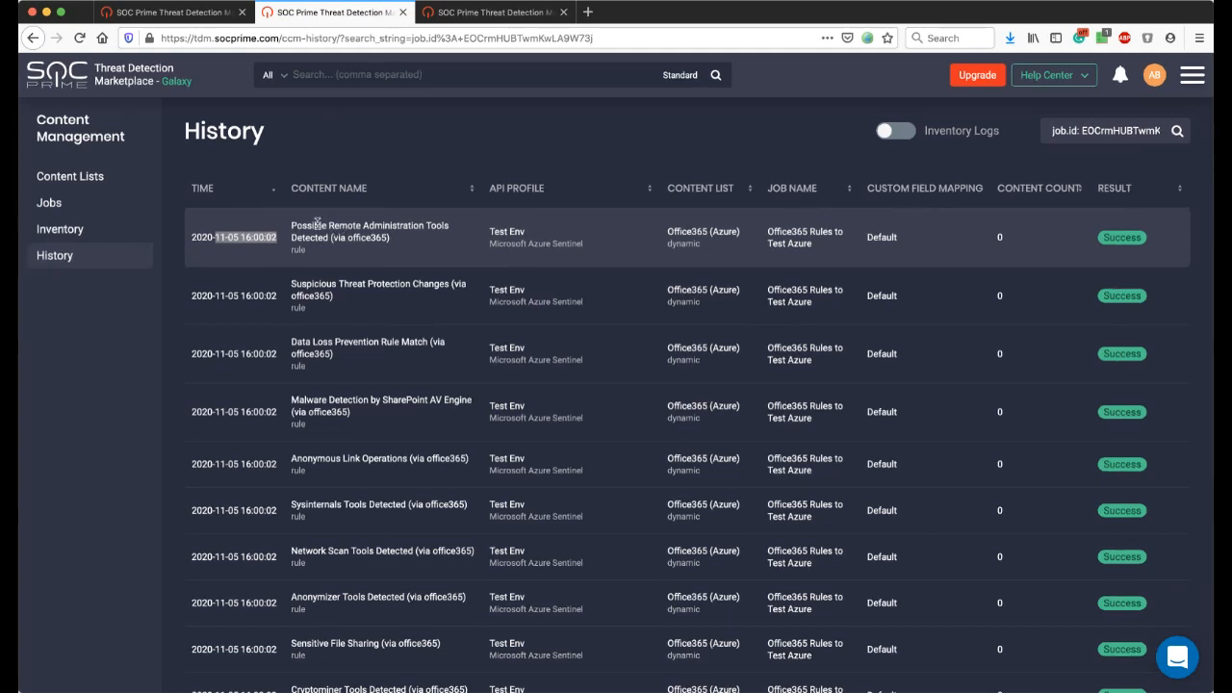
{"action": "left_click_drag", "start_coordinate": [319, 225], "coordinate": [366, 240]}
{"action": "left_click_drag", "start_coordinate": [333, 285], "coordinate": [387, 301]}
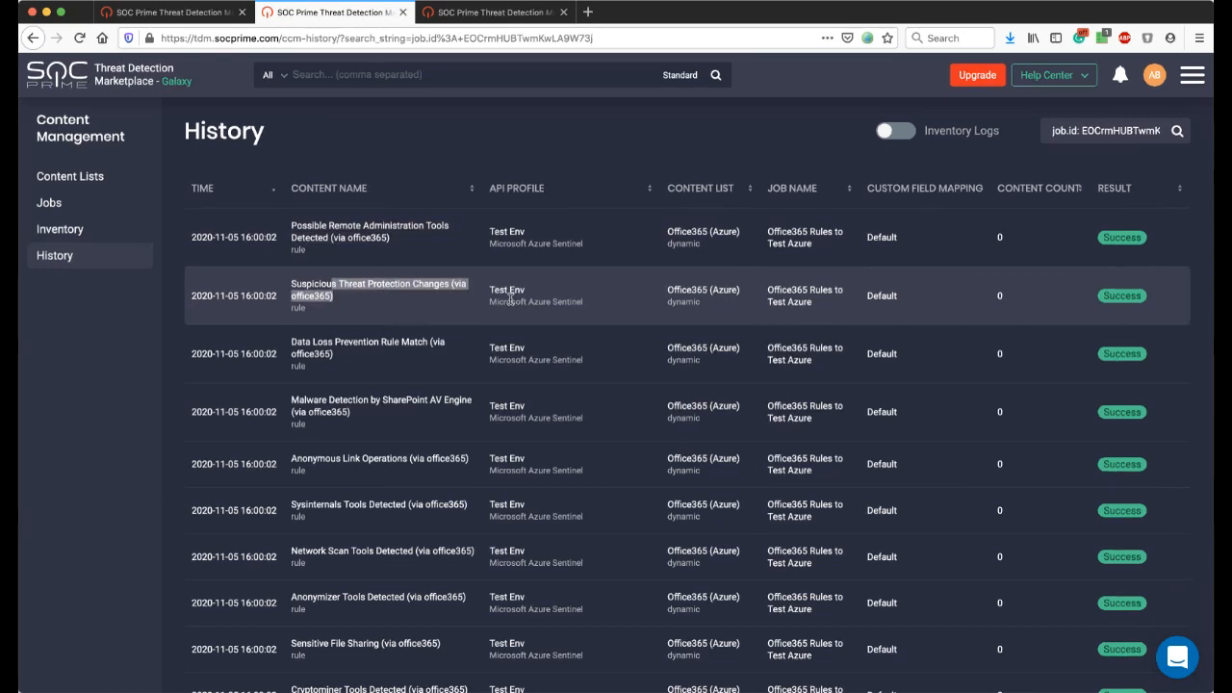
{"action": "scroll", "coordinate": [513, 300], "scroll_direction": "down", "scroll_amount": 5}
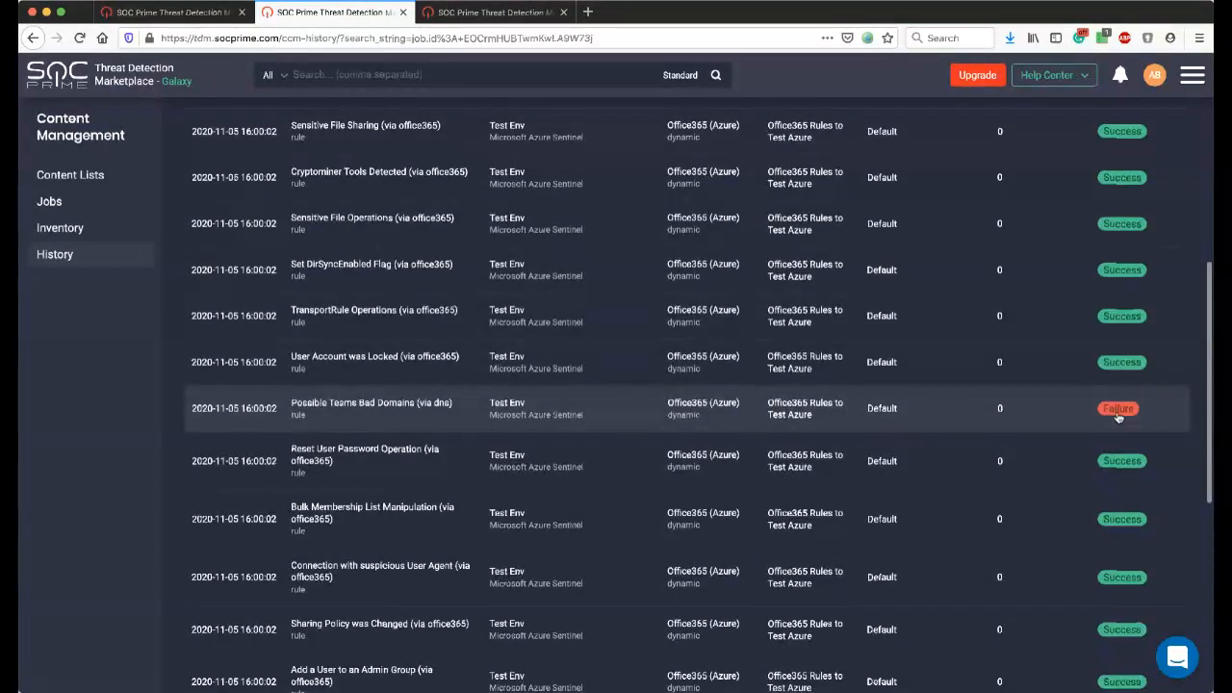
{"action": "scroll", "coordinate": [1118, 404], "scroll_direction": "up", "scroll_amount": 1}
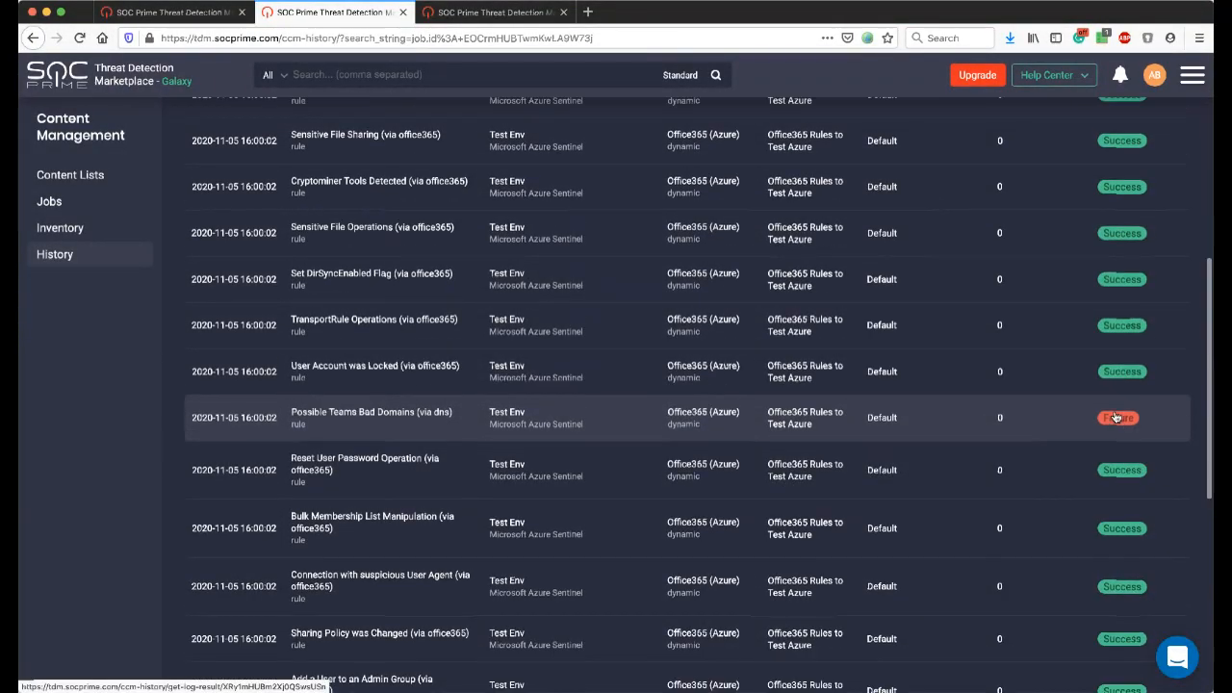
{"action": "scroll", "coordinate": [1117, 389], "scroll_direction": "up", "scroll_amount": 2}
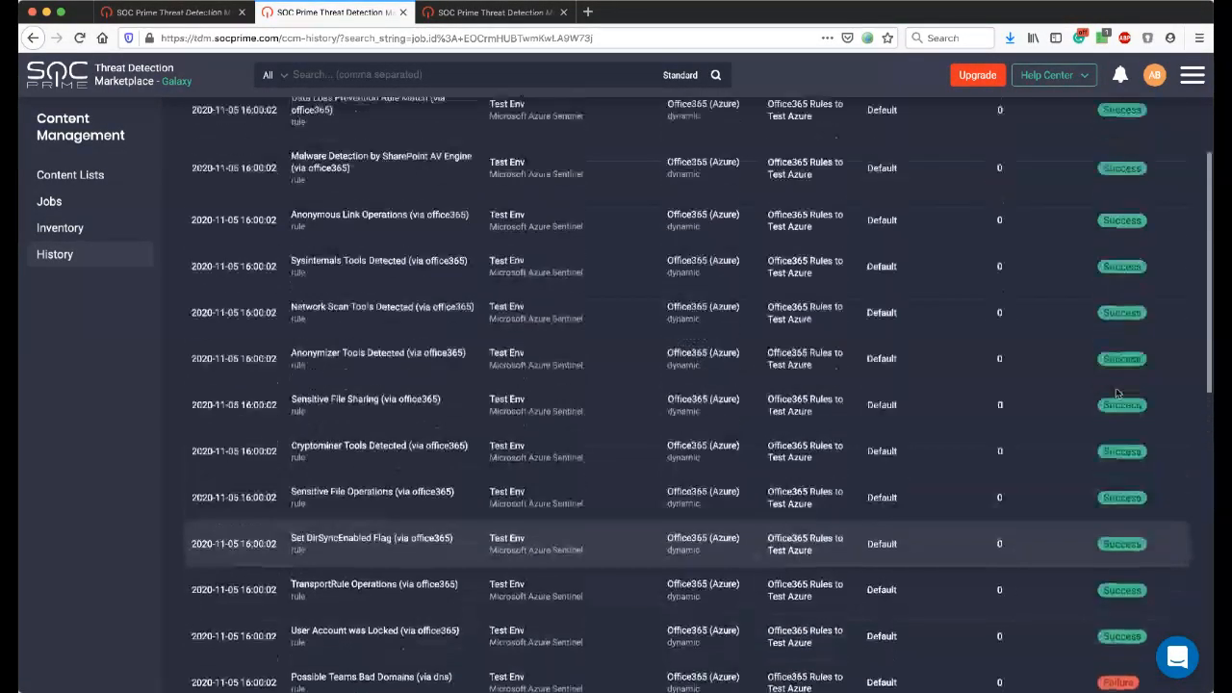
{"action": "scroll", "coordinate": [1116, 392], "scroll_direction": "down", "scroll_amount": 1}
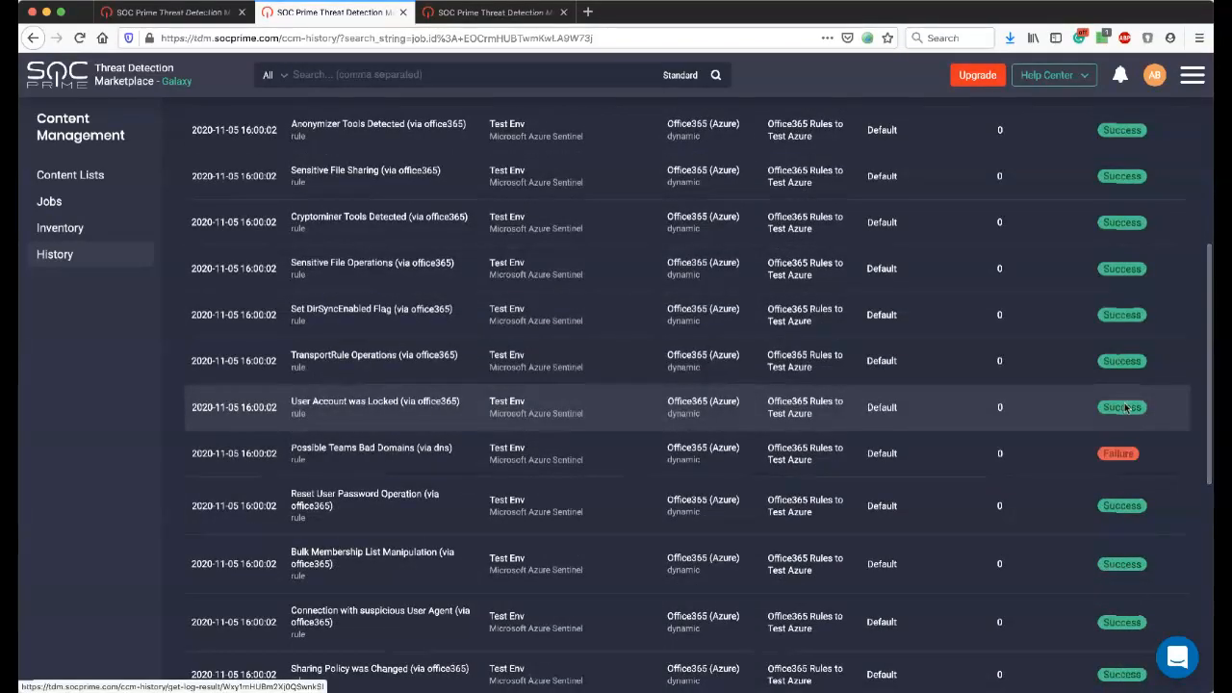
View the deployment result of the User Account was Locked (via office365) rule, examine its message and rule definition, and close it.
{"action": "left_click", "coordinate": [1122, 408]}
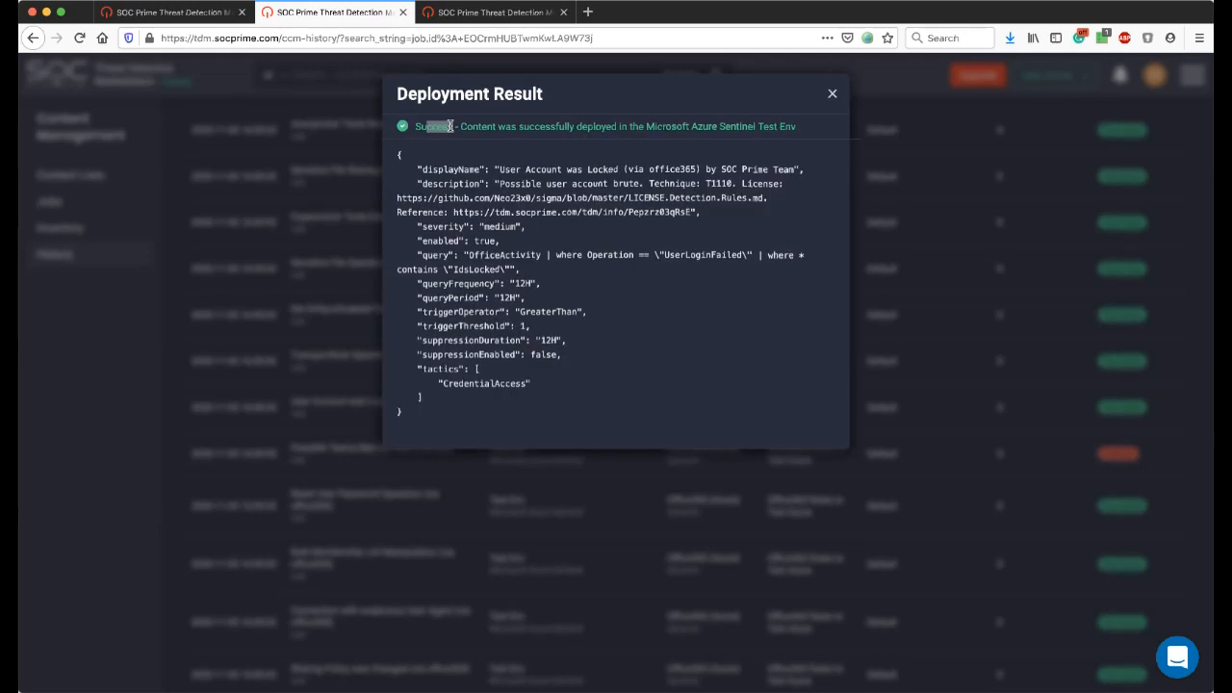
{"action": "left_click_drag", "start_coordinate": [462, 125], "coordinate": [578, 126]}
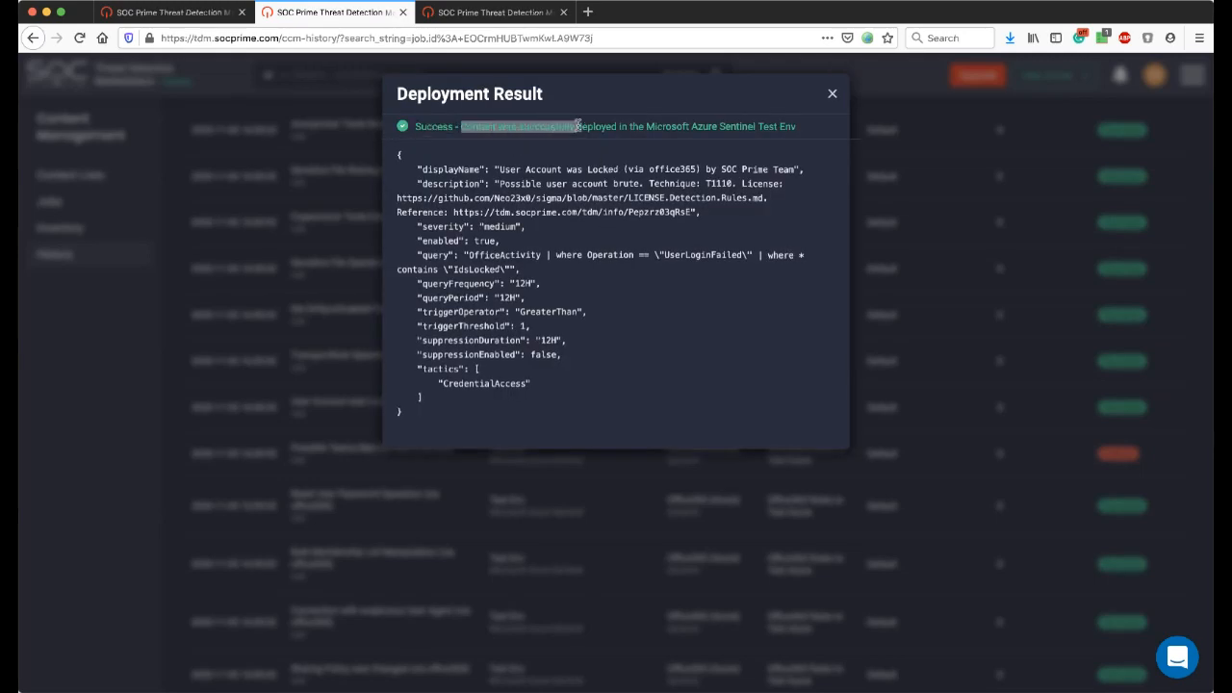
{"action": "mouse_move", "coordinate": [397, 156]}
{"action": "left_mouse_down"}
{"action": "mouse_move", "coordinate": [480, 401]}
{"action": "mouse_move", "coordinate": [414, 312]}
{"action": "mouse_move", "coordinate": [399, 156]}
{"action": "left_mouse_up"}
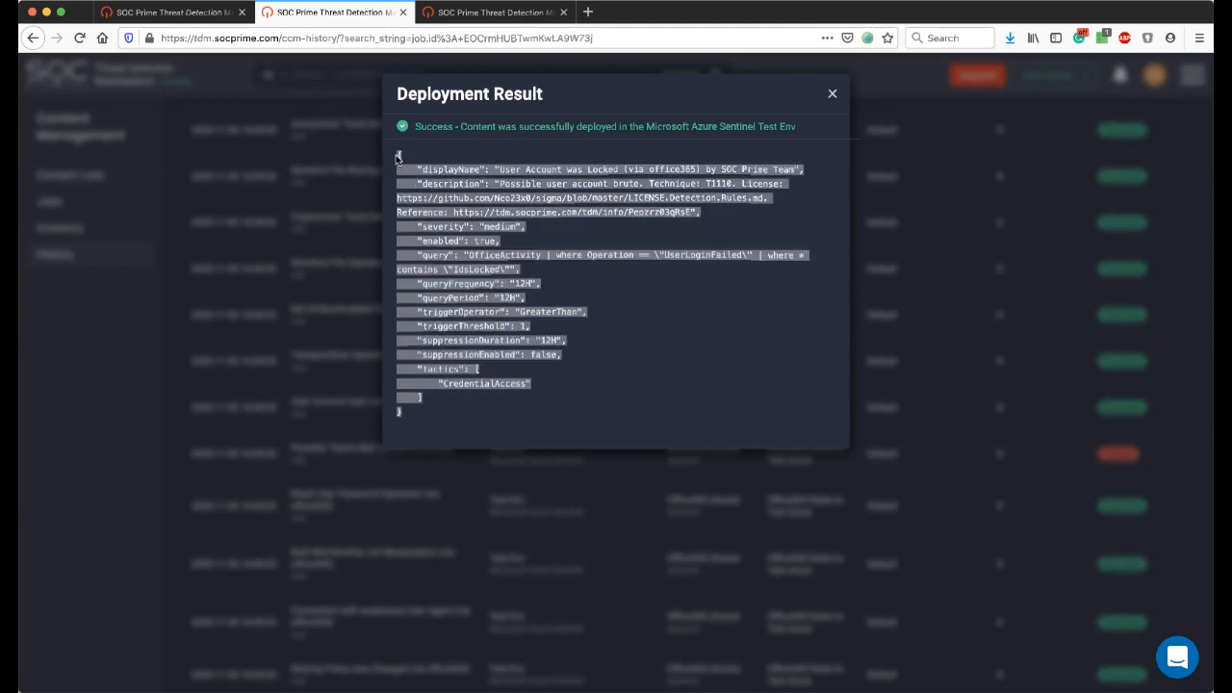
{"action": "left_click", "coordinate": [831, 97]}
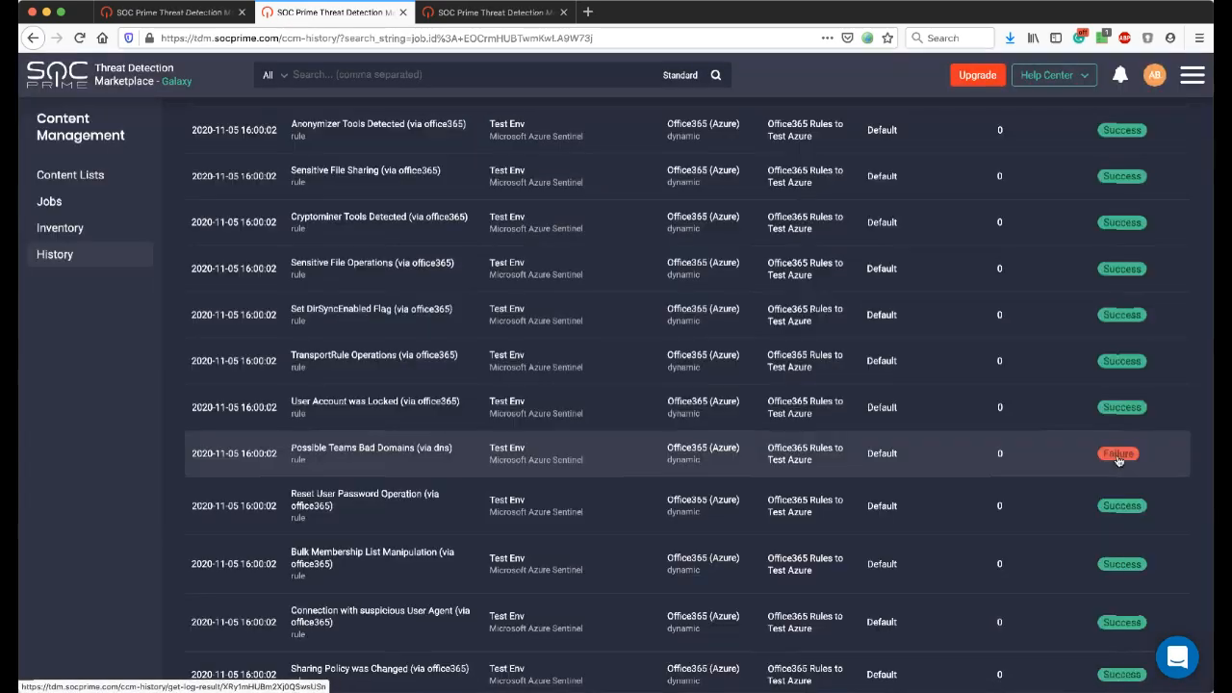
View the deployment result of the Possible Teams Bad Domains (via dns) rule, examine the failure reason and its query, and close it.
{"action": "left_click", "coordinate": [1118, 455]}
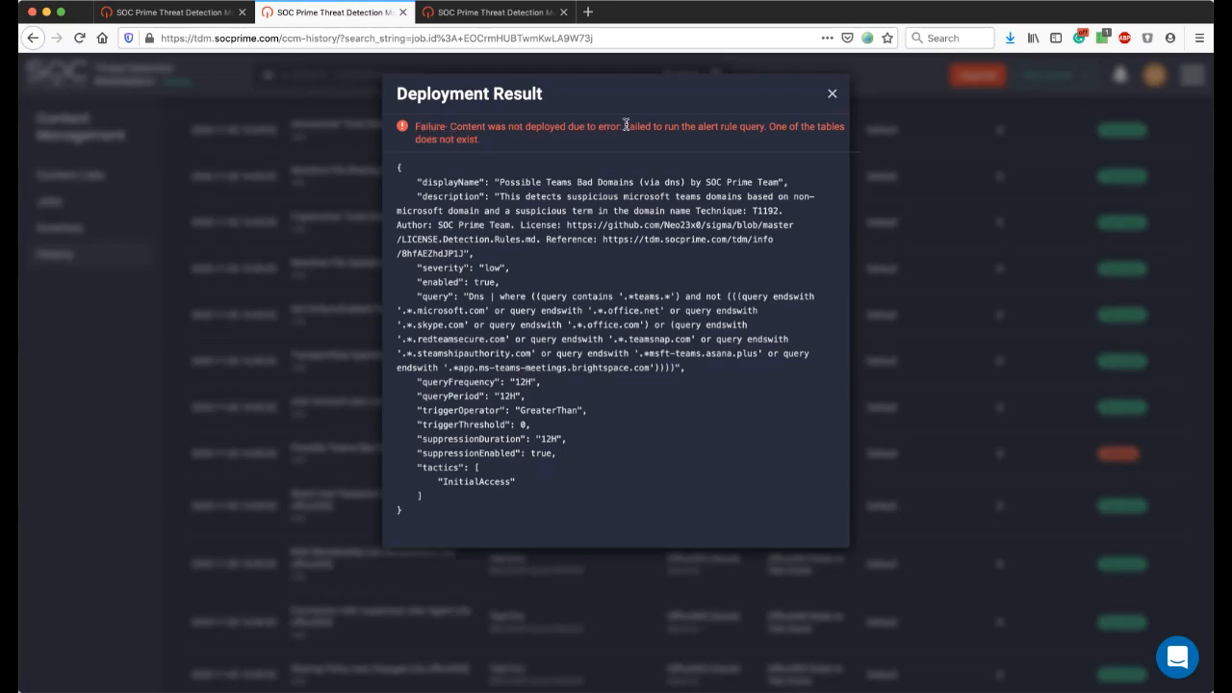
{"action": "left_click_drag", "start_coordinate": [625, 126], "coordinate": [764, 126]}
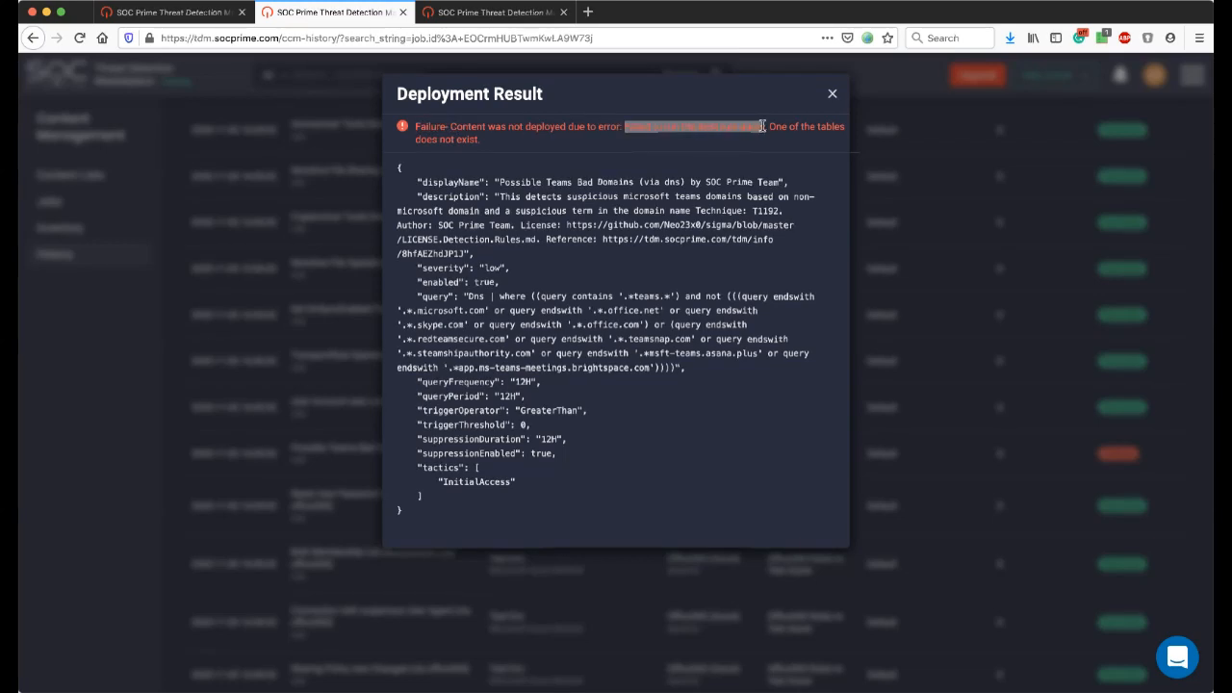
{"action": "left_click_drag", "start_coordinate": [488, 143], "coordinate": [444, 128]}
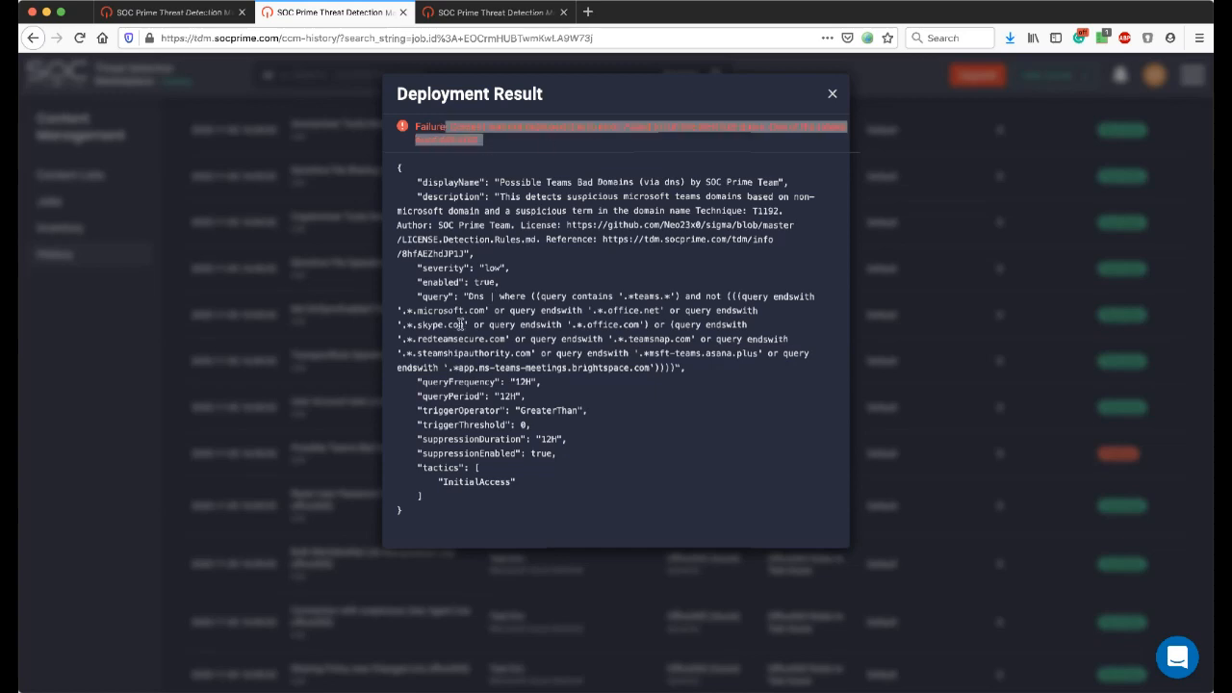
{"action": "double_click", "coordinate": [475, 296]}
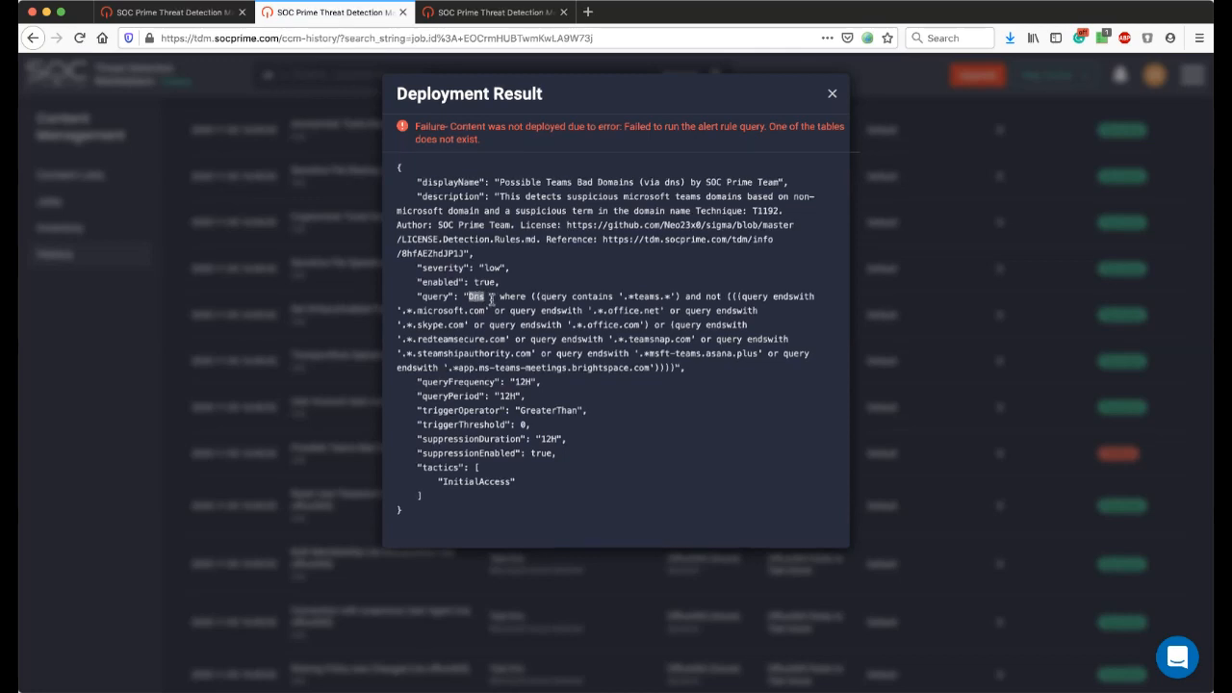
{"action": "left_click", "coordinate": [430, 300]}
{"action": "left_click_drag", "start_coordinate": [430, 300], "coordinate": [489, 299]}
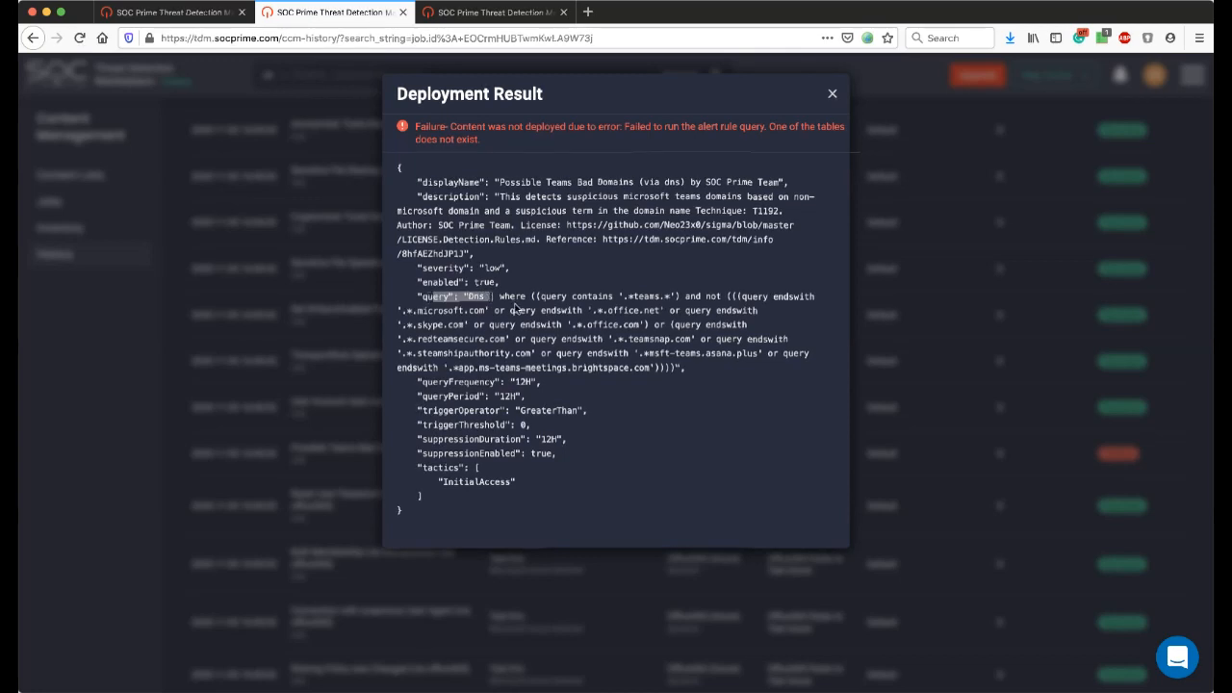
{"action": "left_click_drag", "start_coordinate": [578, 361], "coordinate": [465, 298]}
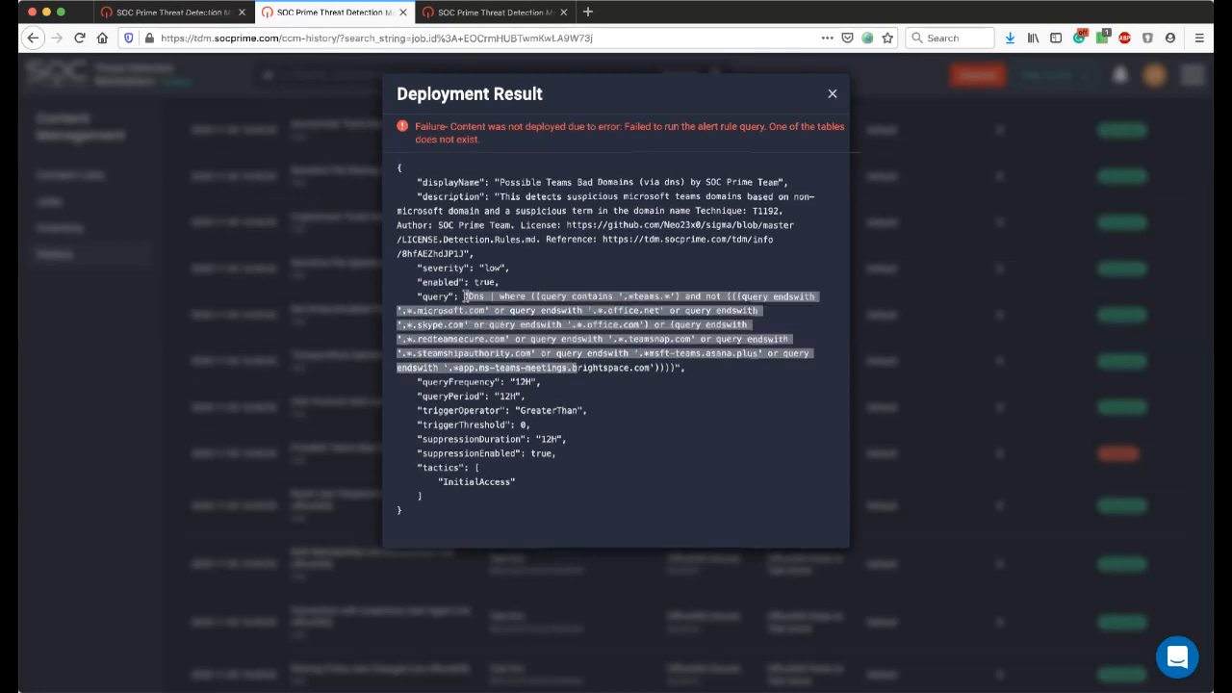
{"action": "left_click", "coordinate": [469, 297]}
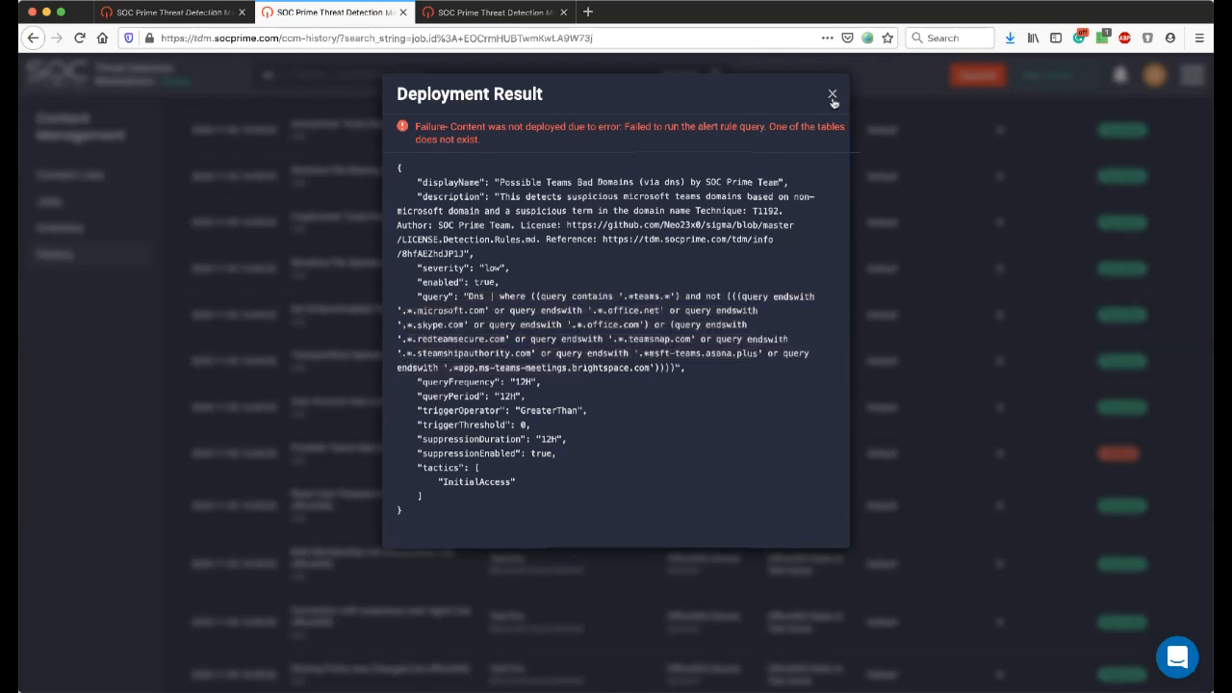
{"action": "left_click", "coordinate": [873, 256]}
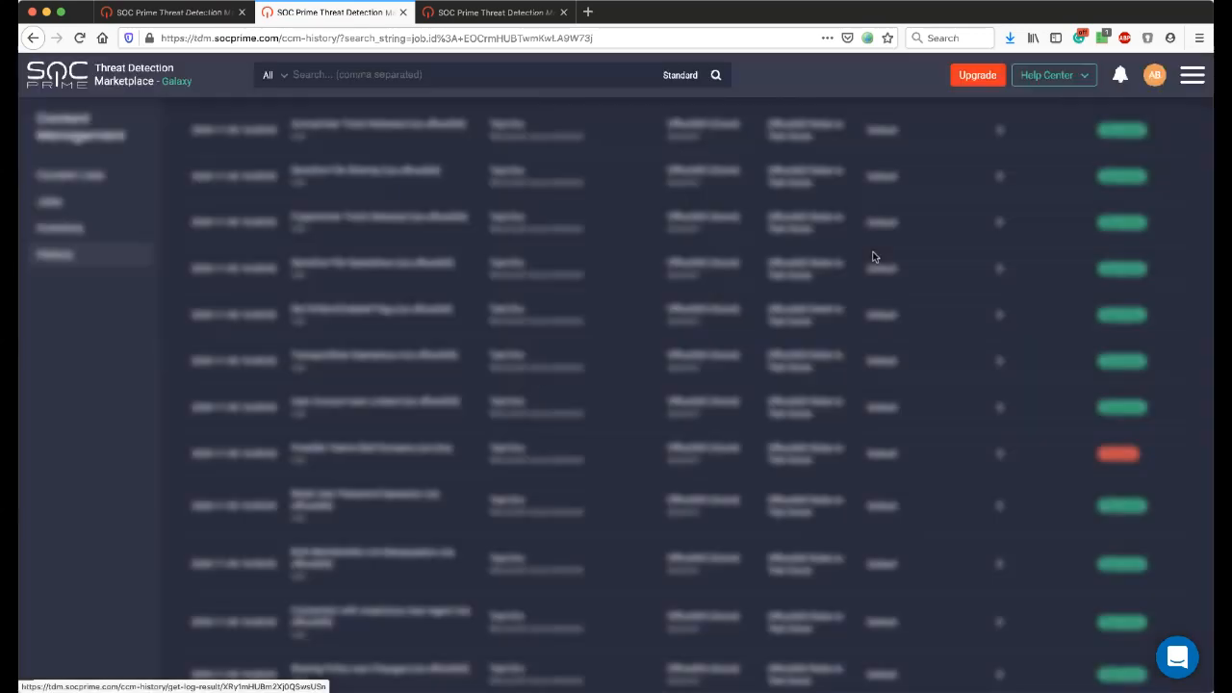
Open the Content Management inventory and check the available platform and environment choices, keeping Azure Sentinel and Test Env.
{"action": "scroll", "coordinate": [848, 273], "scroll_direction": "up", "scroll_amount": 3}
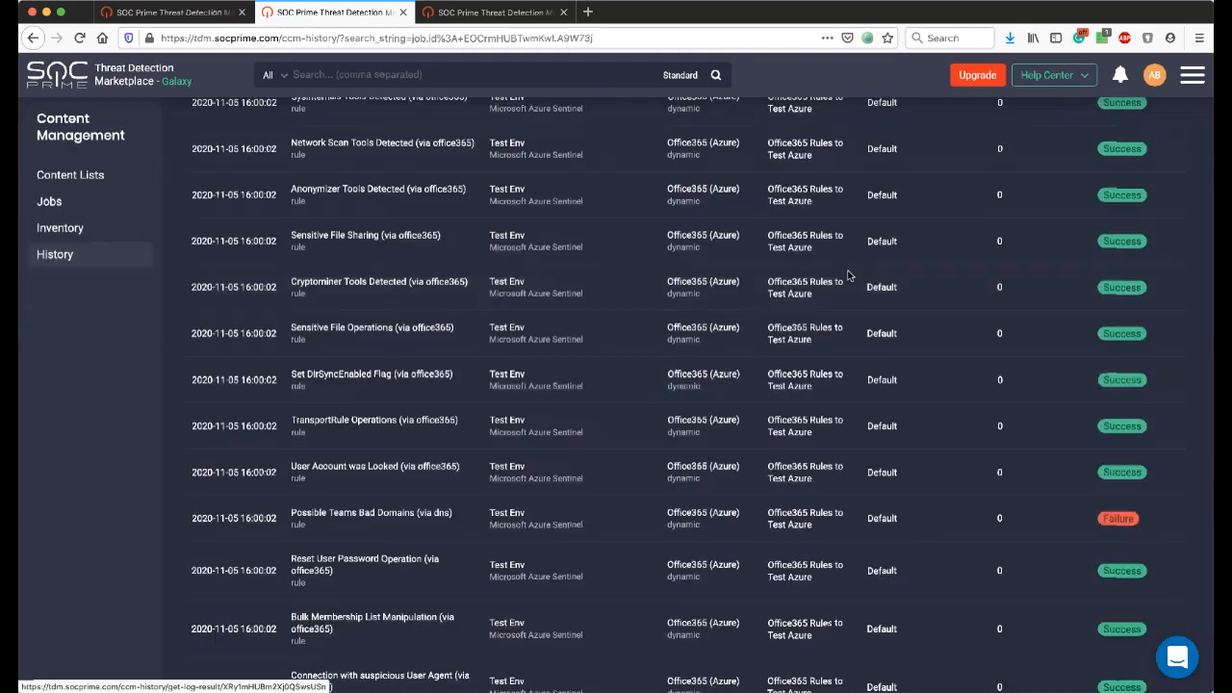
{"action": "scroll", "coordinate": [848, 276], "scroll_direction": "up", "scroll_amount": 3}
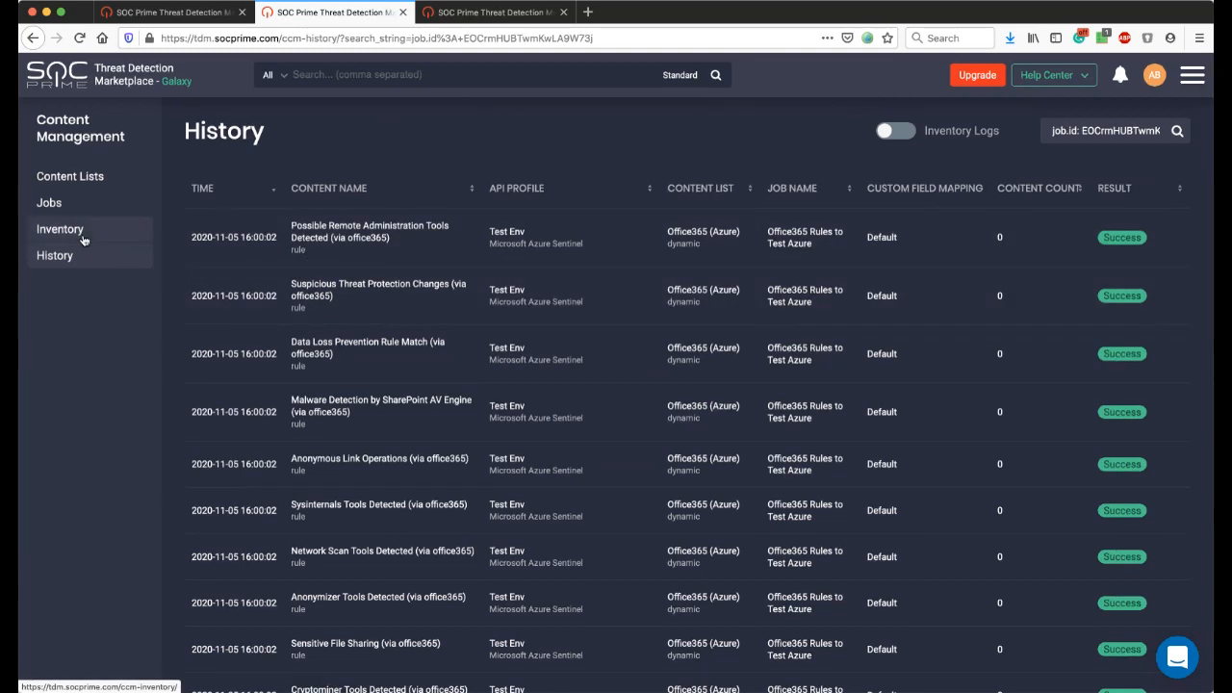
{"action": "left_click", "coordinate": [83, 235]}
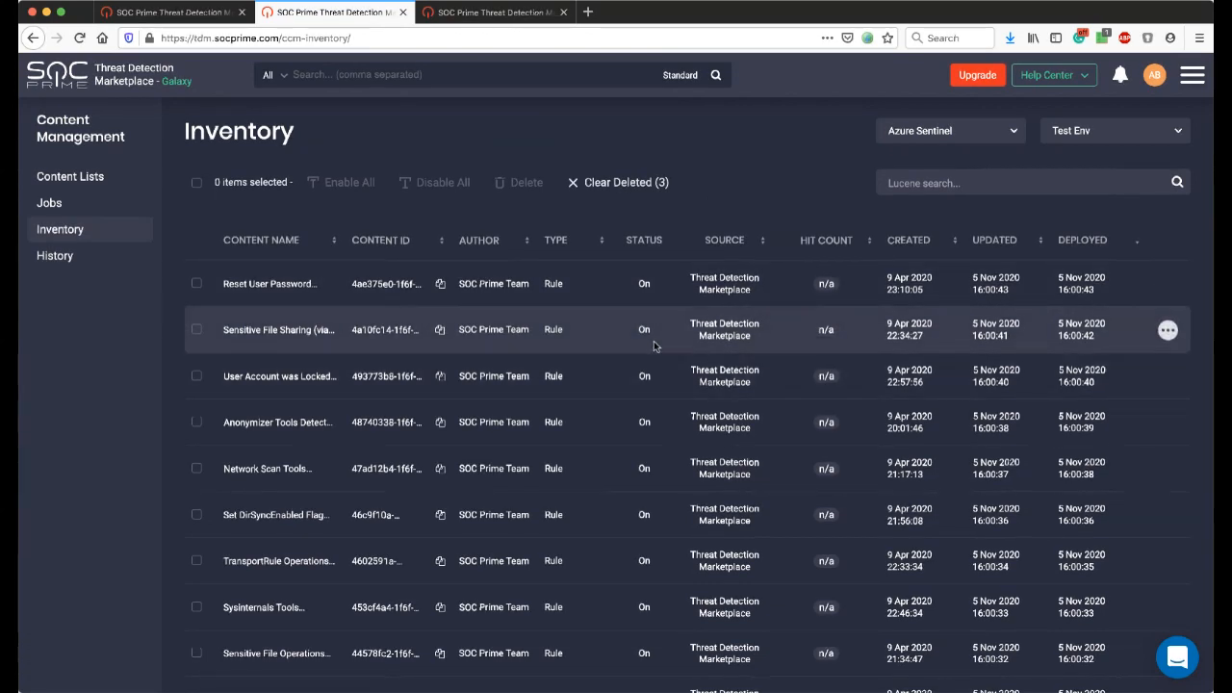
{"action": "left_click", "coordinate": [957, 135]}
{"action": "left_click", "coordinate": [1078, 133]}
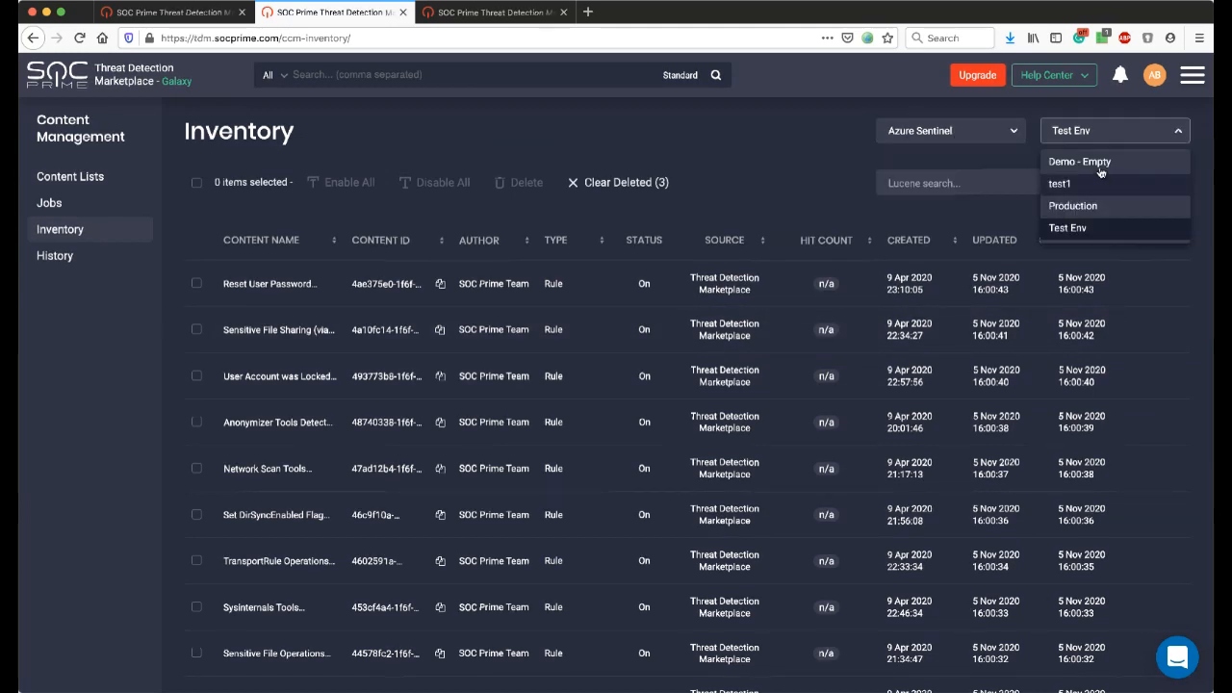
{"action": "left_click", "coordinate": [693, 131]}
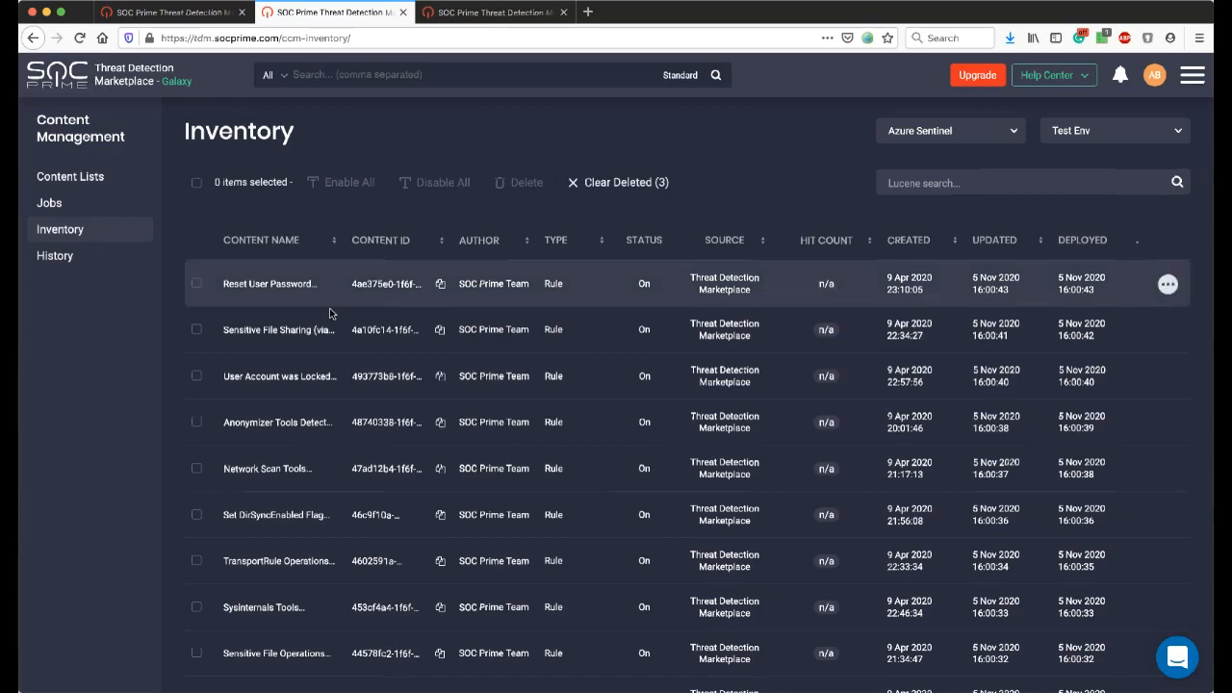
Look through the deployed rules and functions listed in the Azure Sentinel inventory for Test Env.
{"action": "scroll", "coordinate": [329, 308], "scroll_direction": "down", "scroll_amount": 5}
{"action": "scroll", "coordinate": [329, 308], "scroll_direction": "down", "scroll_amount": 12}
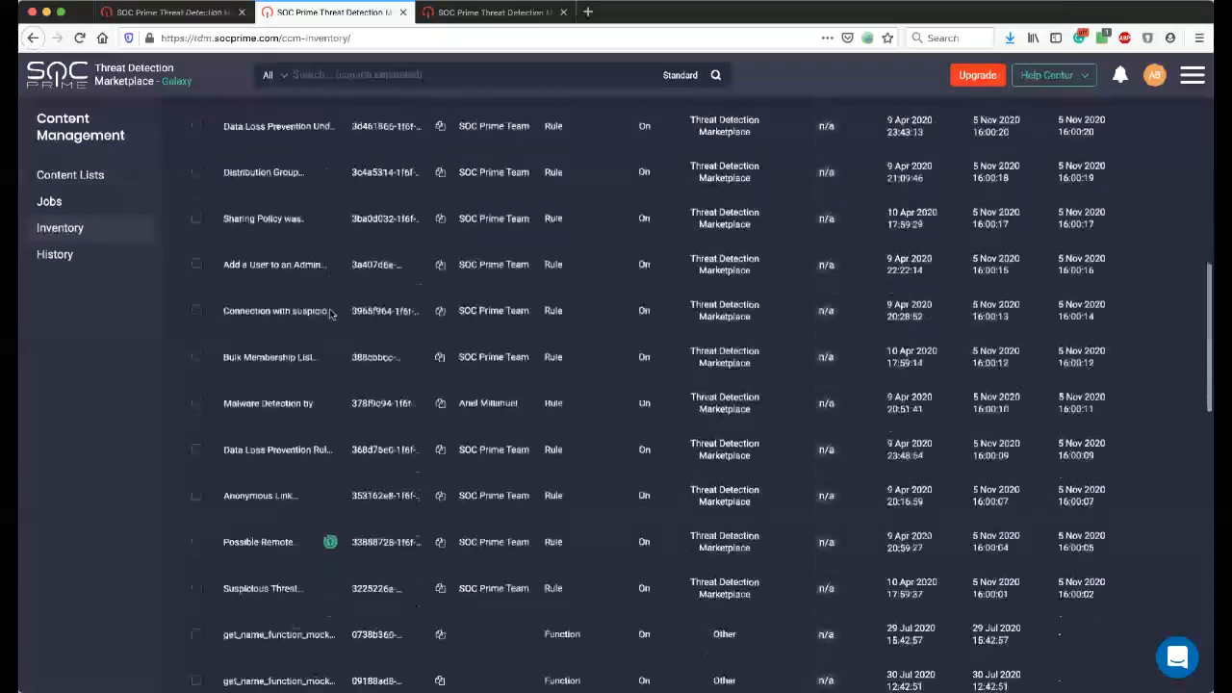
{"action": "scroll", "coordinate": [330, 311], "scroll_direction": "down", "scroll_amount": 3}
{"action": "scroll", "coordinate": [330, 311], "scroll_direction": "up", "scroll_amount": 8}
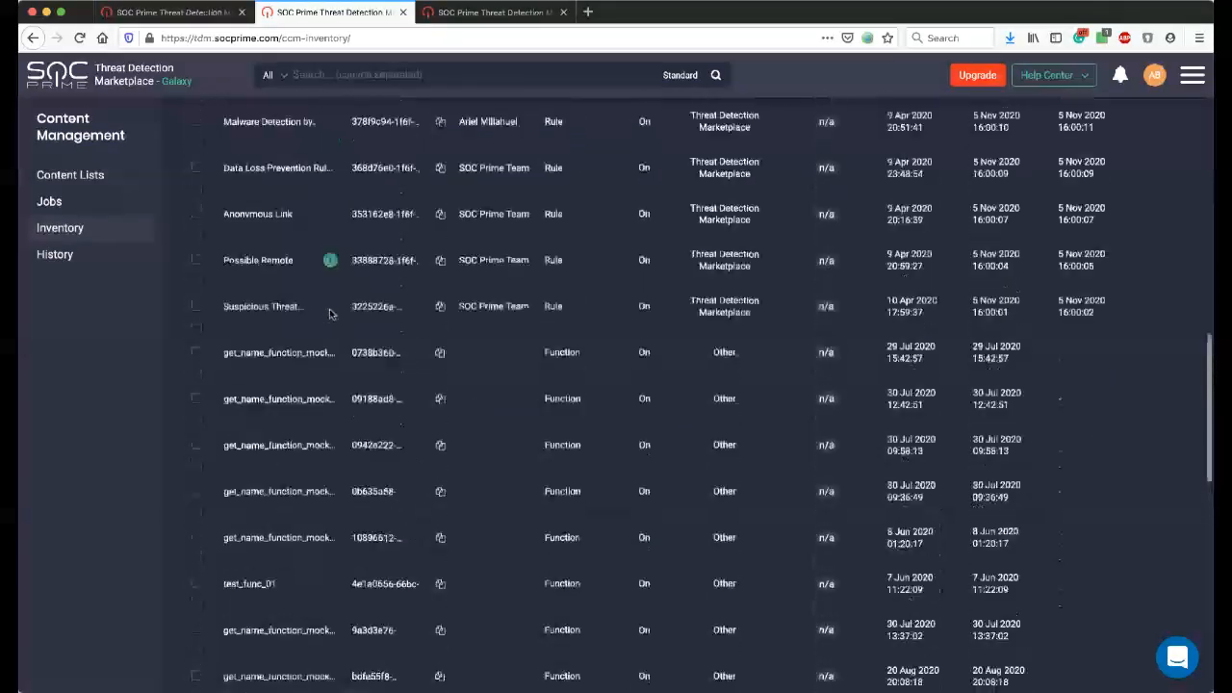
{"action": "scroll", "coordinate": [330, 310], "scroll_direction": "up", "scroll_amount": 15}
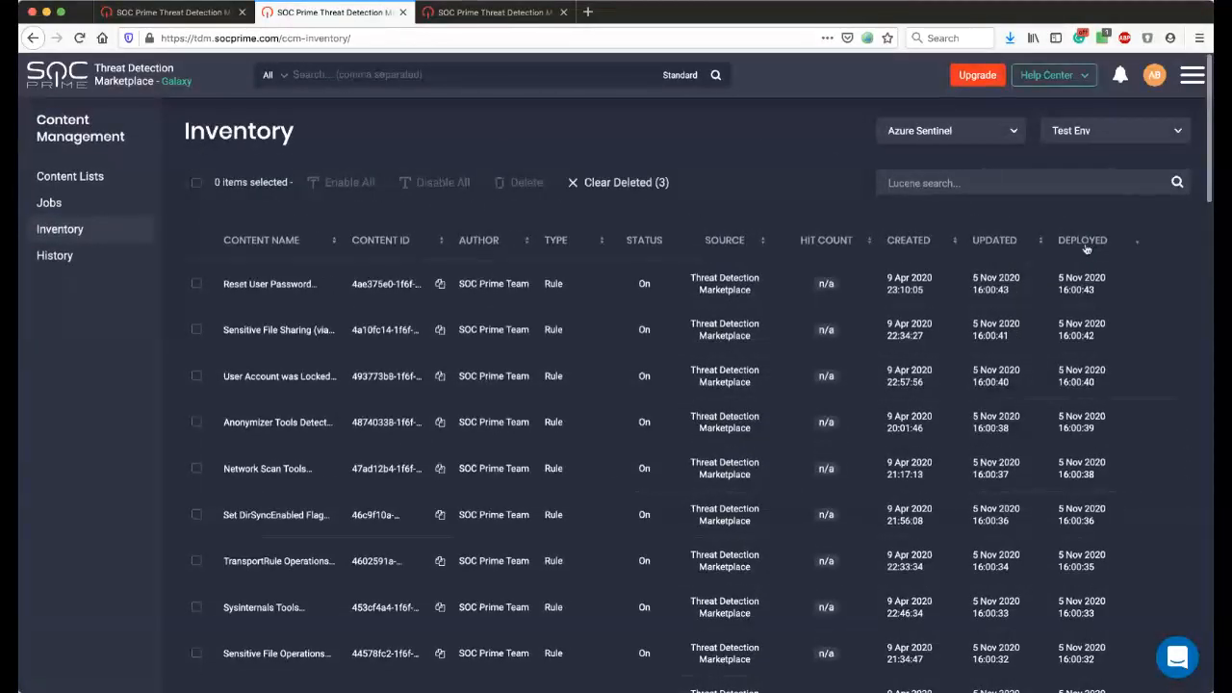
Examine the deployment date, author and source of the Reset User Password rule in the inventory.
{"action": "left_click_drag", "start_coordinate": [1103, 293], "coordinate": [1065, 277]}
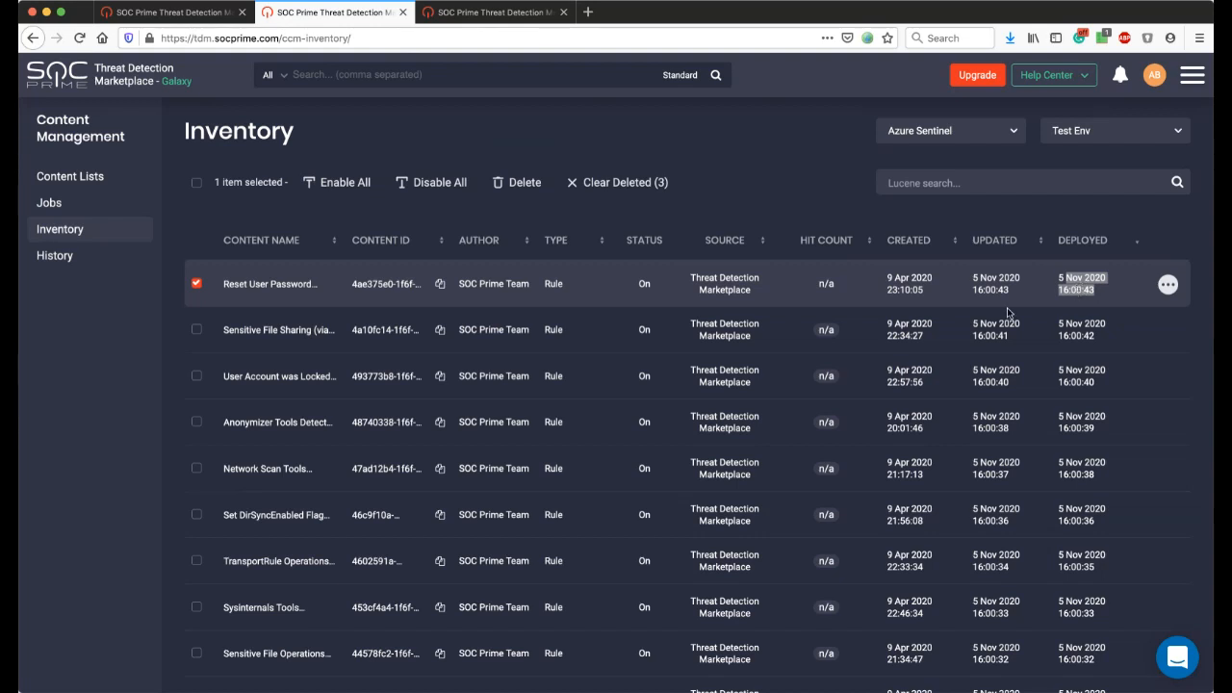
{"action": "left_click", "coordinate": [197, 284]}
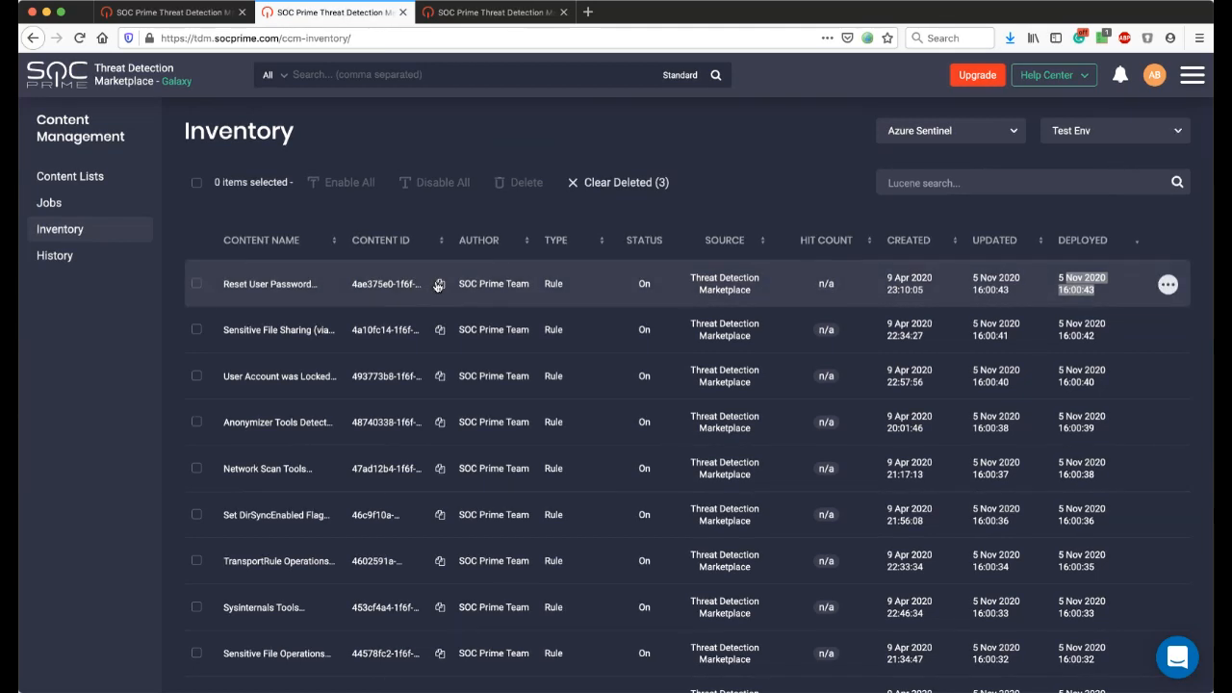
{"action": "left_click_drag", "start_coordinate": [460, 284], "coordinate": [528, 284]}
{"action": "left_click", "coordinate": [197, 283]}
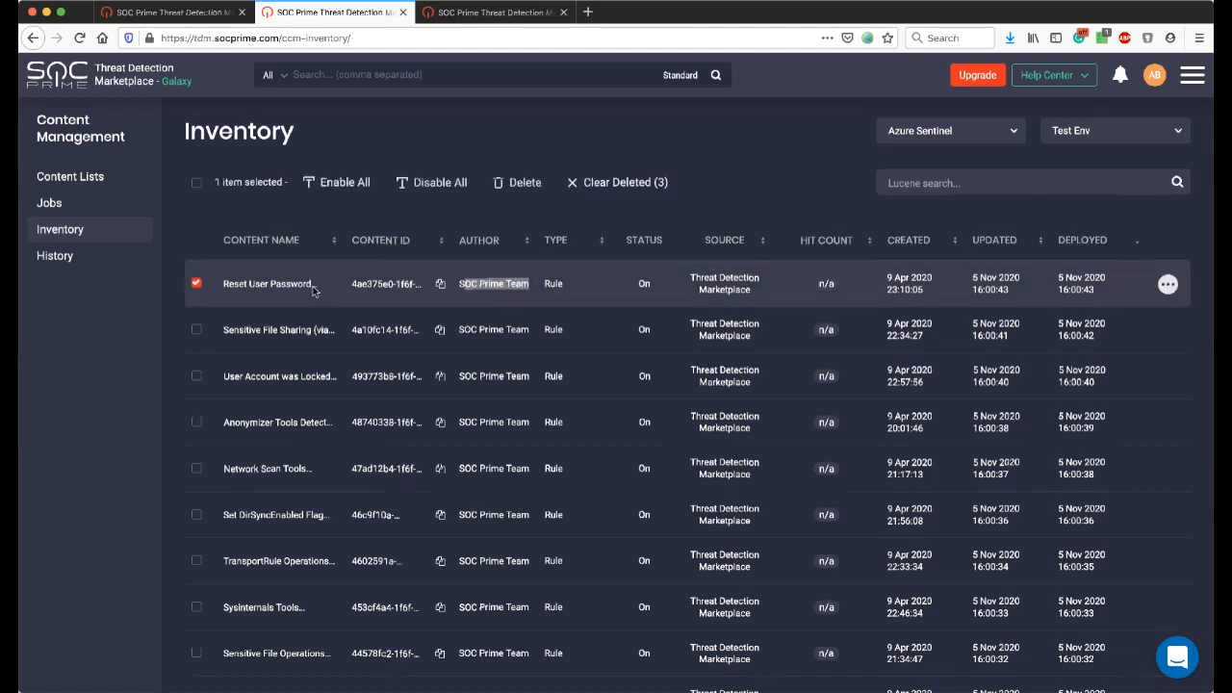
{"action": "left_click_drag", "start_coordinate": [689, 279], "coordinate": [745, 292]}
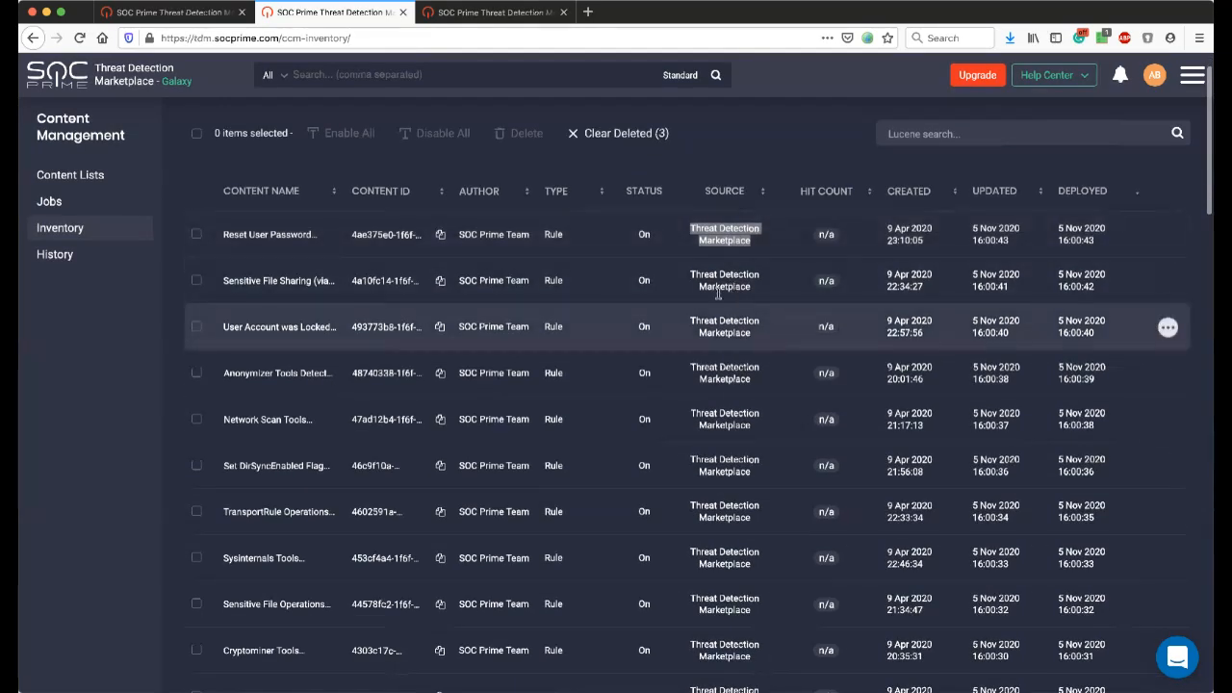
Compare the sources of the Threat Detection Marketplace rules with those of the function entries further down the inventory.
{"action": "scroll", "coordinate": [732, 324], "scroll_direction": "down", "scroll_amount": 5}
{"action": "scroll", "coordinate": [732, 324], "scroll_direction": "down", "scroll_amount": 10}
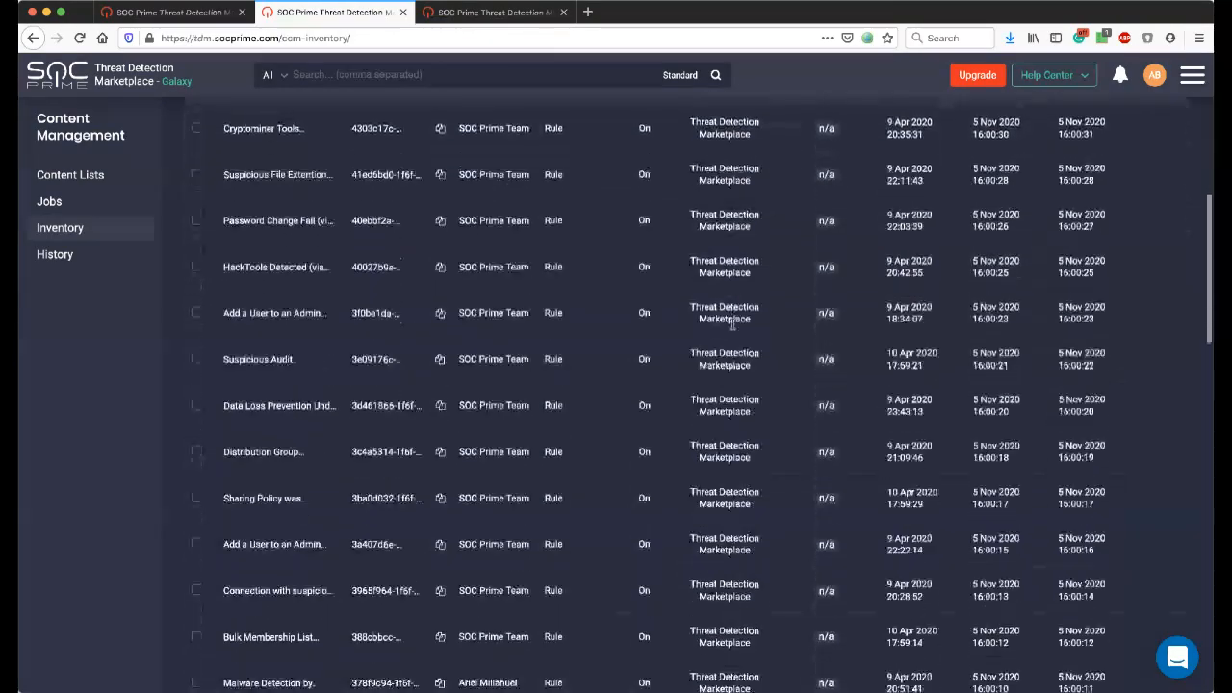
{"action": "scroll", "coordinate": [731, 328], "scroll_direction": "down", "scroll_amount": 2}
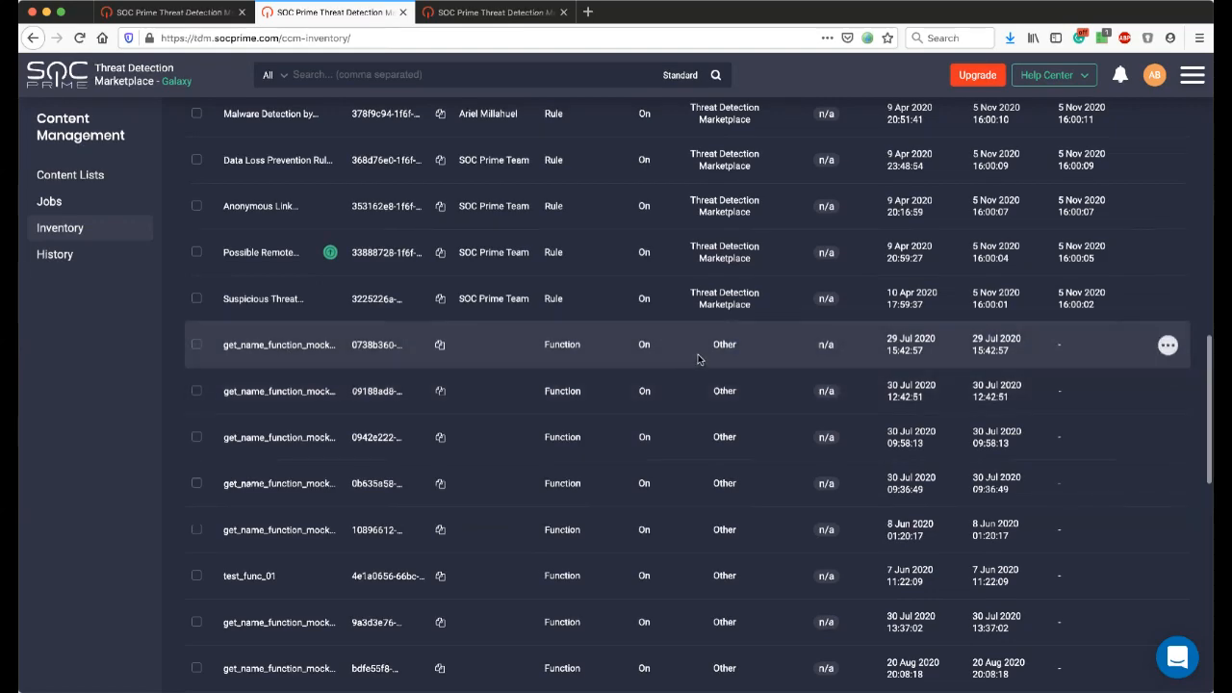
{"action": "scroll", "coordinate": [720, 357], "scroll_direction": "up", "scroll_amount": 12}
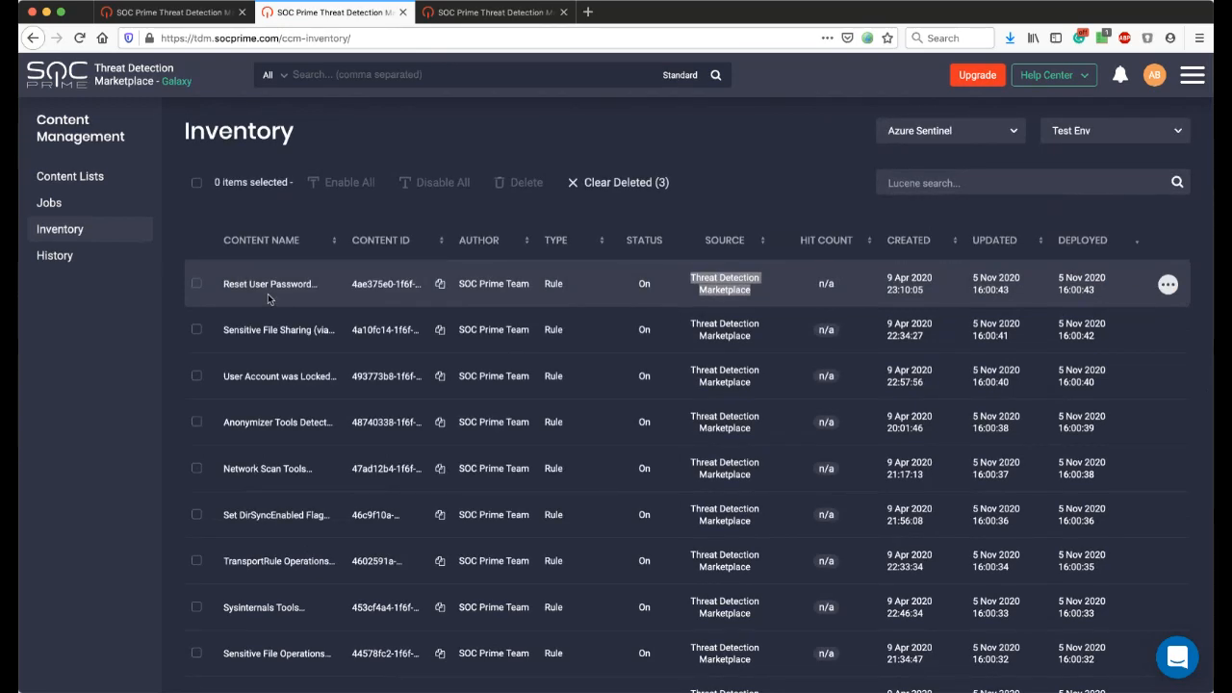
Try selecting the Sensitive File Sharing rule together with Reset User Password, keeping only Reset User Password selected.
{"action": "left_click", "coordinate": [196, 284]}
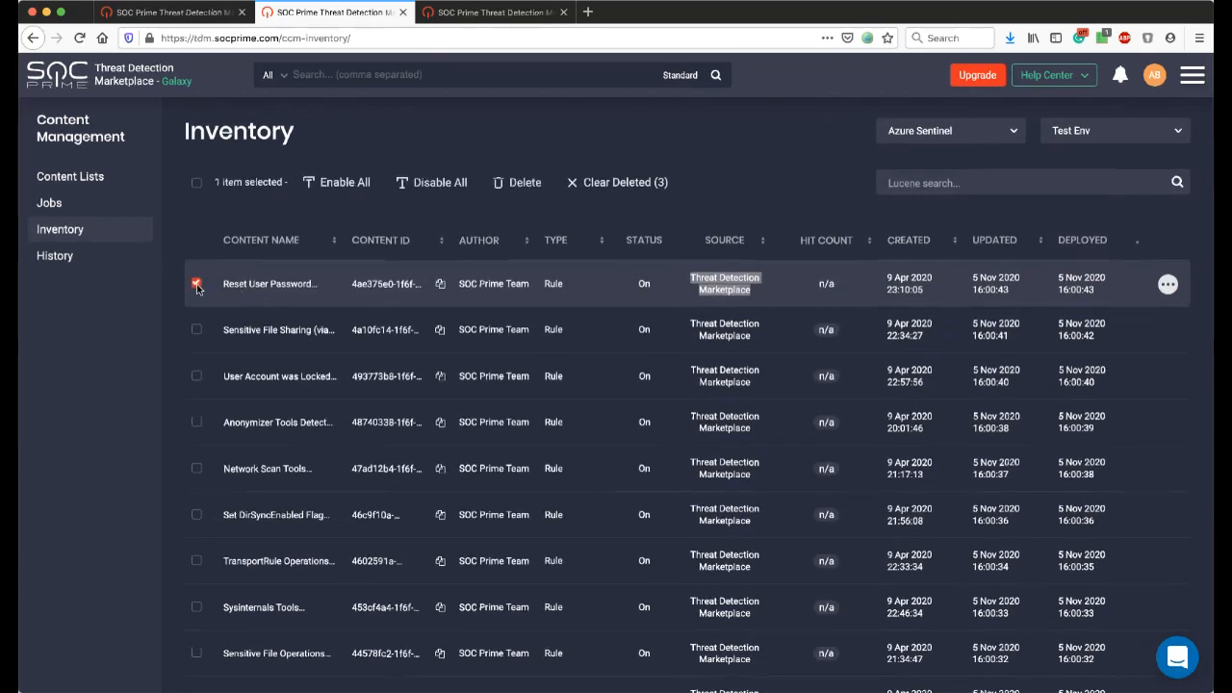
{"action": "left_click", "coordinate": [195, 329]}
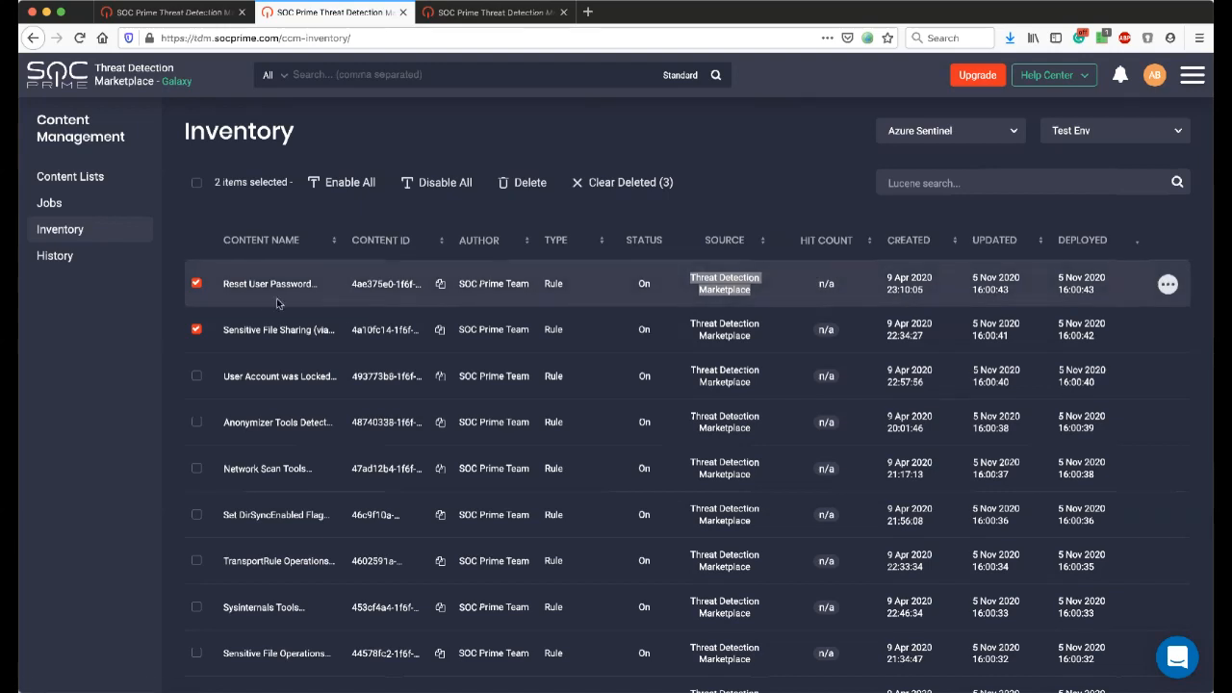
{"action": "left_click", "coordinate": [197, 330]}
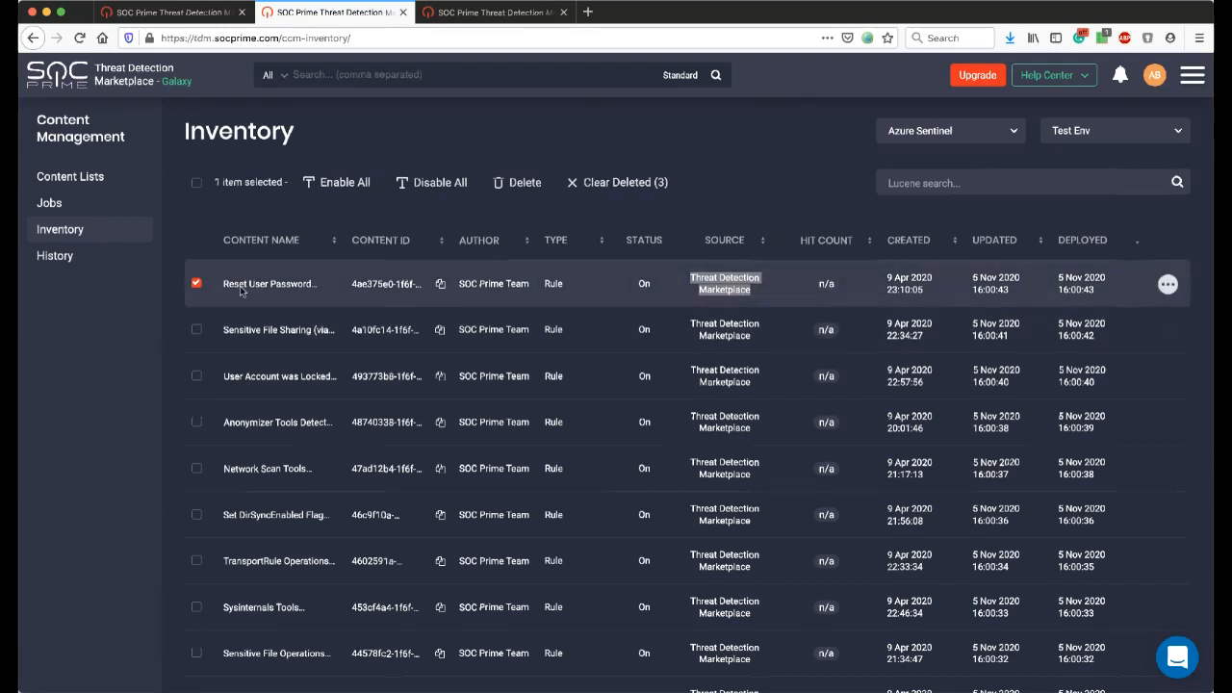
Open the Reset User Password rule's content for editing and examine its definition and display name.
{"action": "left_click", "coordinate": [1167, 285]}
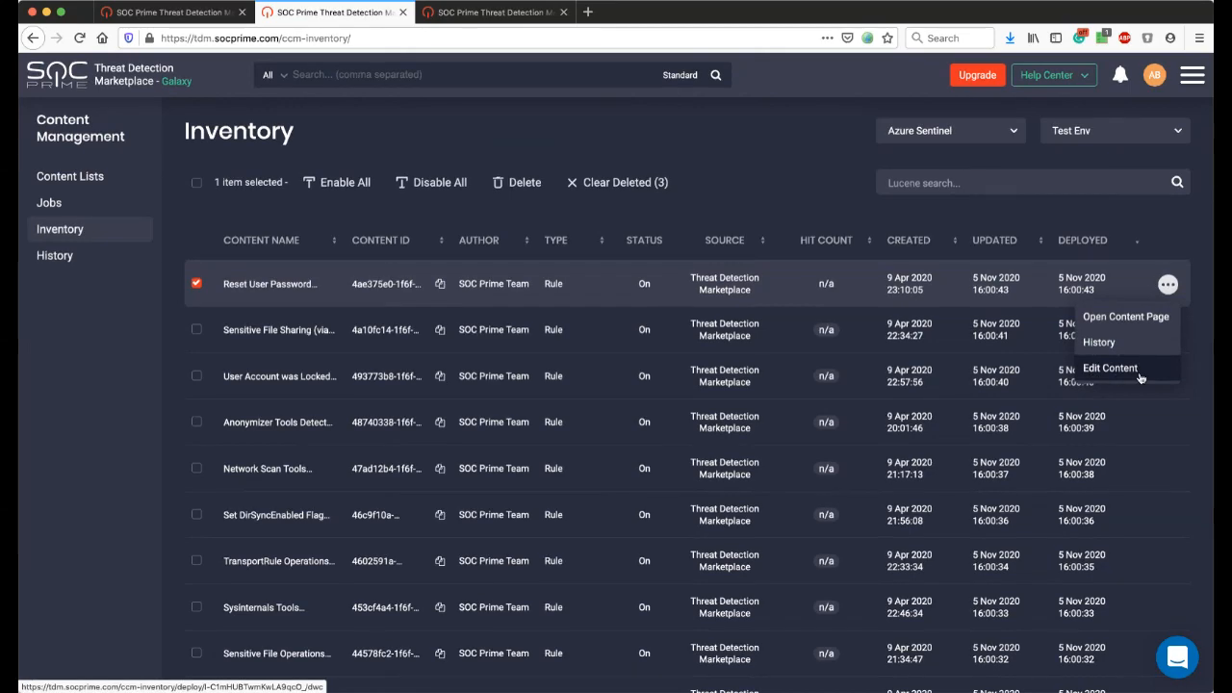
{"action": "left_click", "coordinate": [1139, 377]}
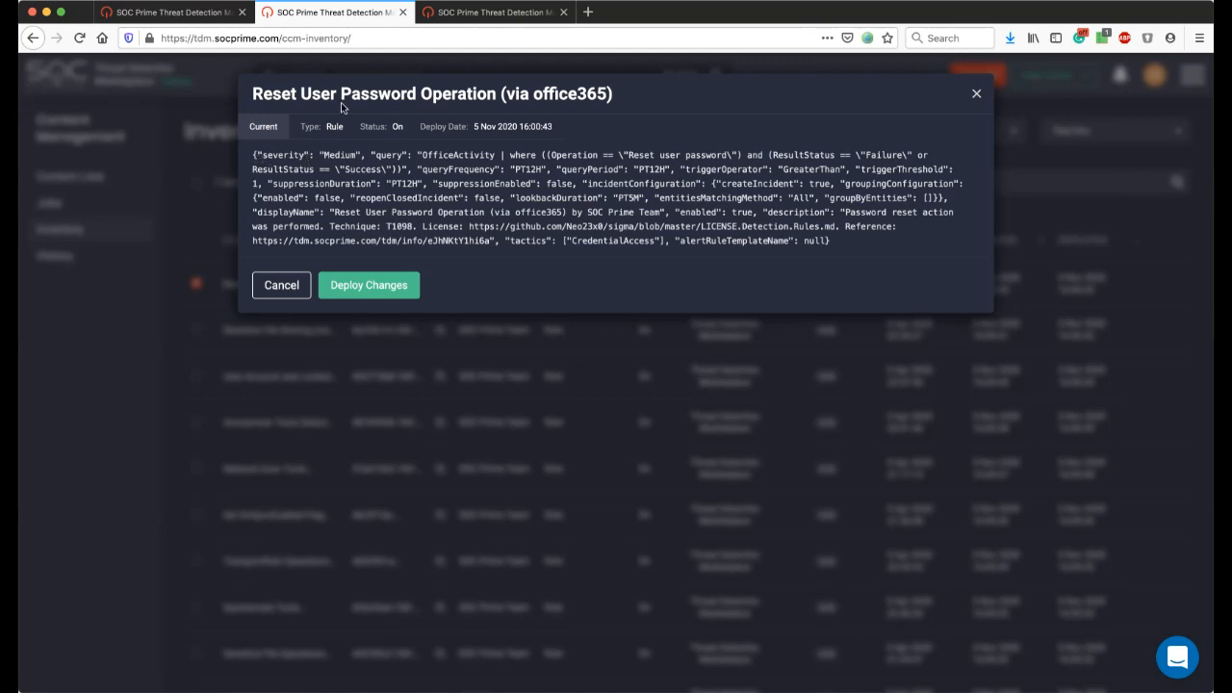
{"action": "left_click_drag", "start_coordinate": [262, 157], "coordinate": [404, 198]}
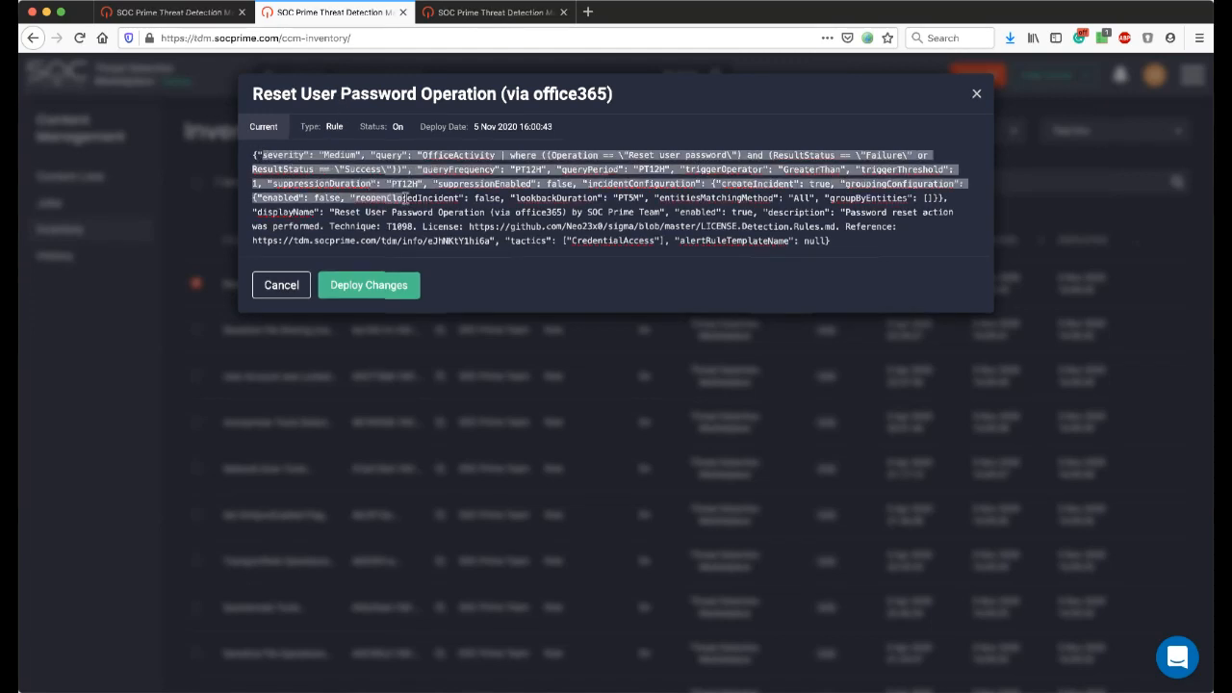
{"action": "left_click", "coordinate": [552, 201]}
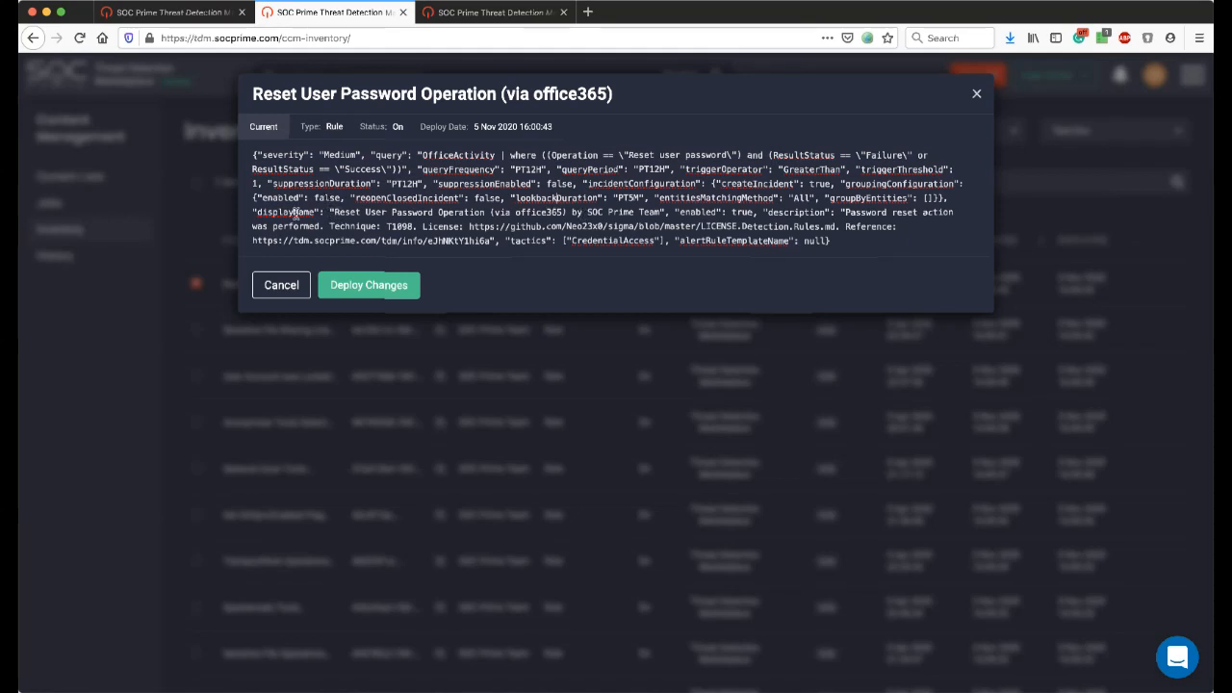
{"action": "left_click_drag", "start_coordinate": [278, 212], "coordinate": [546, 214]}
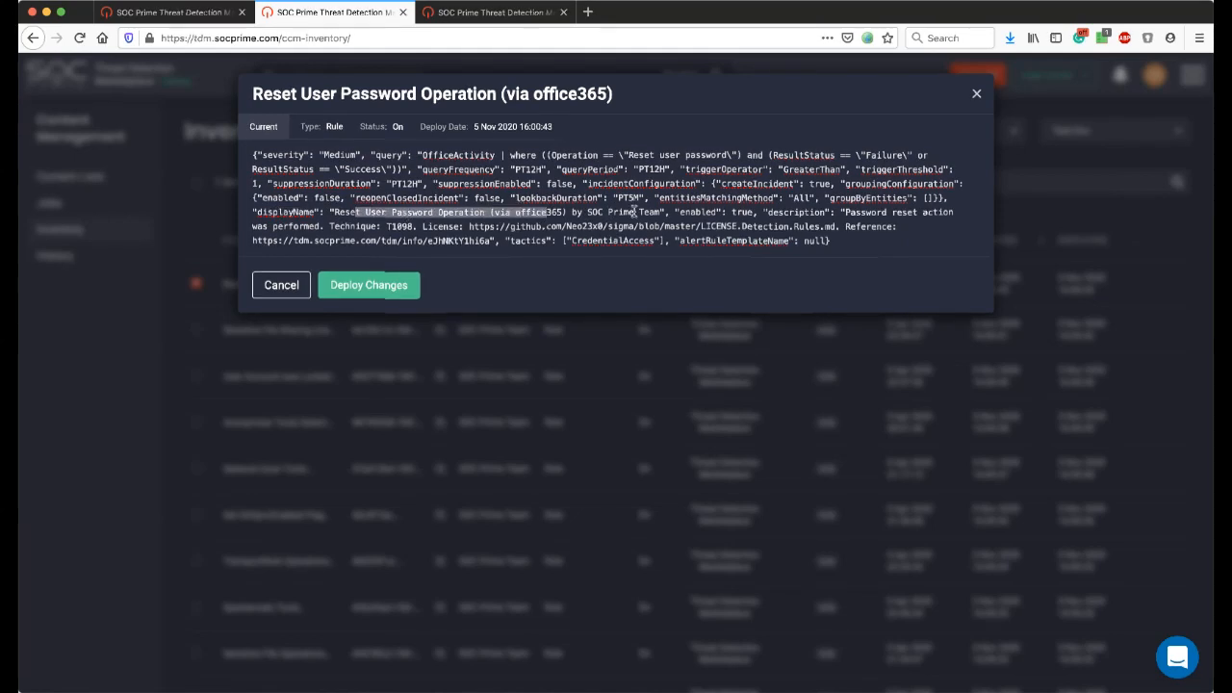
Append TEST to the display name in the Reset User Password Operation rule definition.
{"action": "left_click", "coordinate": [661, 211]}
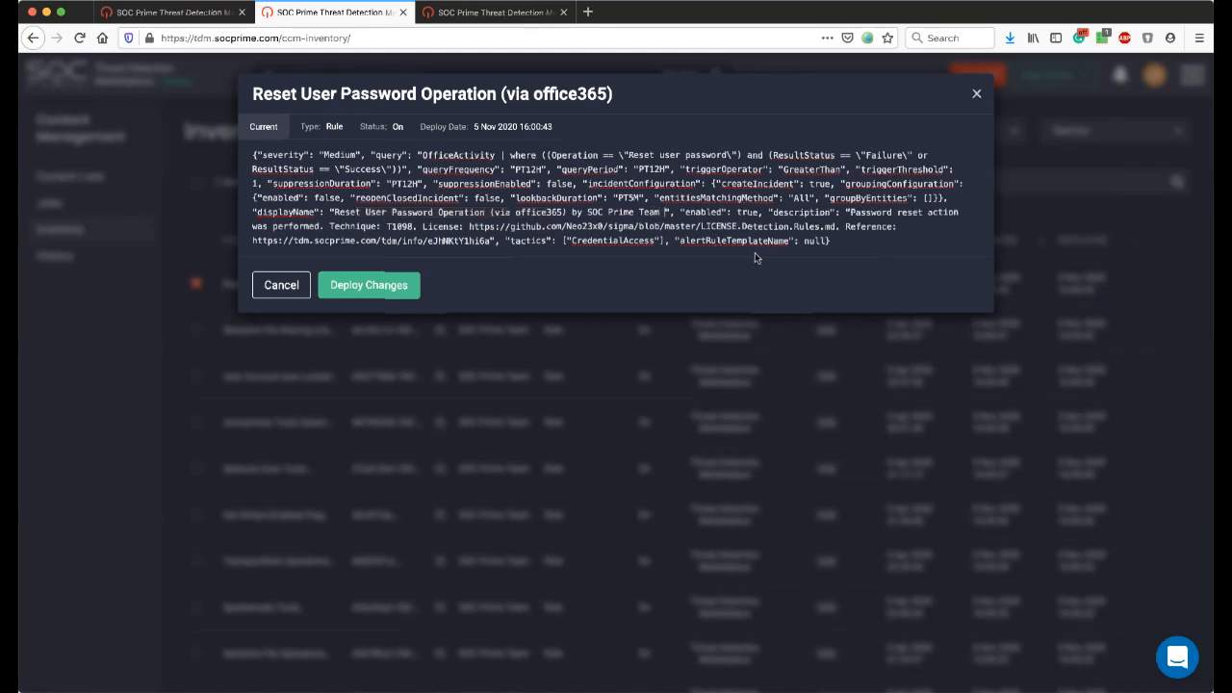
{"action": "type", "text": "TEST"}
{"action": "key", "text": "BackSpace"}
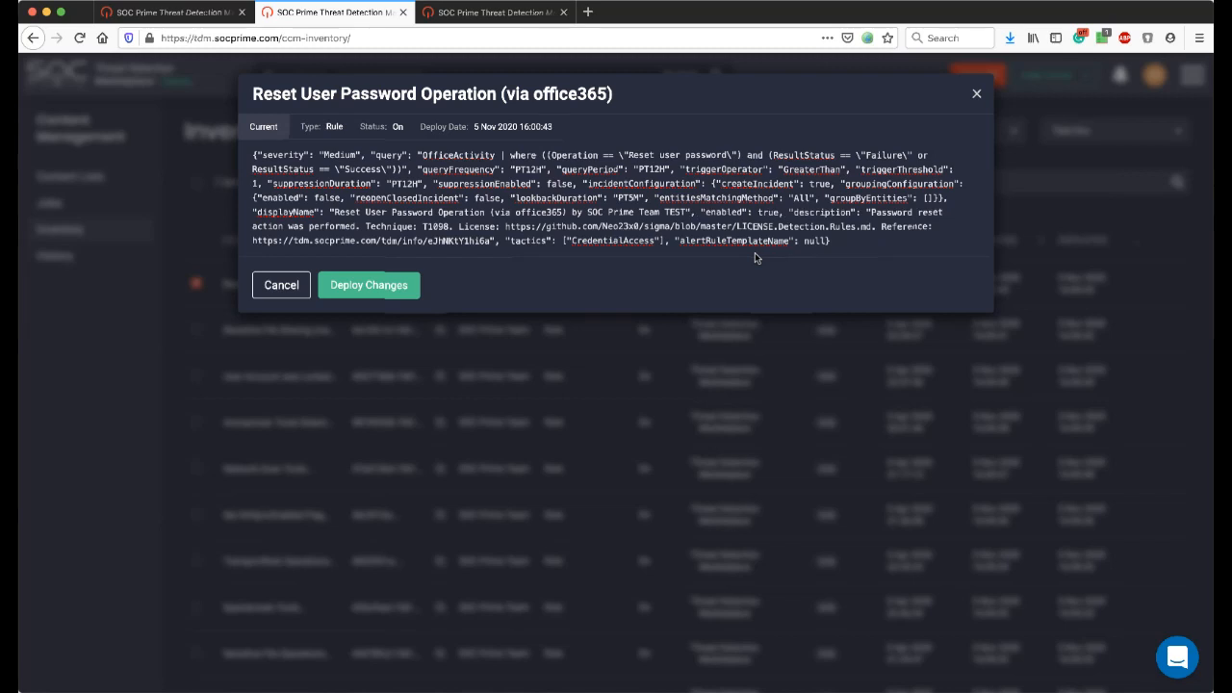
Review the enabled setting and the full rule definition, and close the content editor without deploying.
{"action": "double_click", "coordinate": [729, 213]}
{"action": "double_click", "coordinate": [769, 213]}
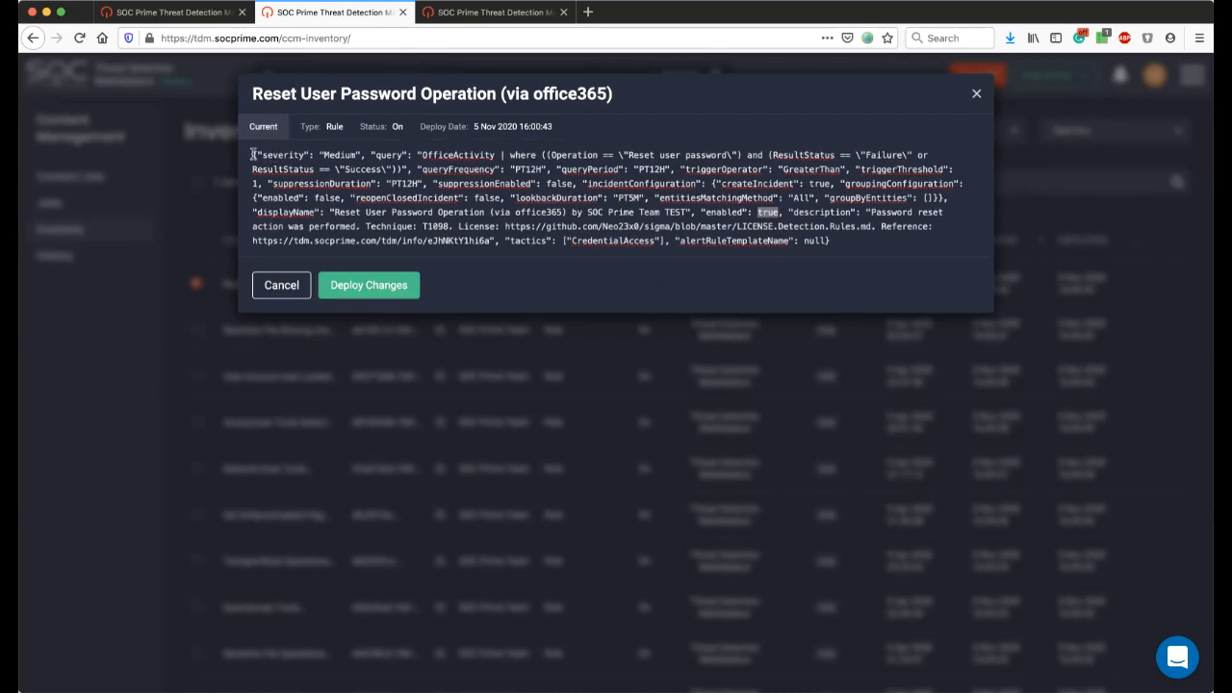
{"action": "left_click_drag", "start_coordinate": [252, 154], "coordinate": [839, 246]}
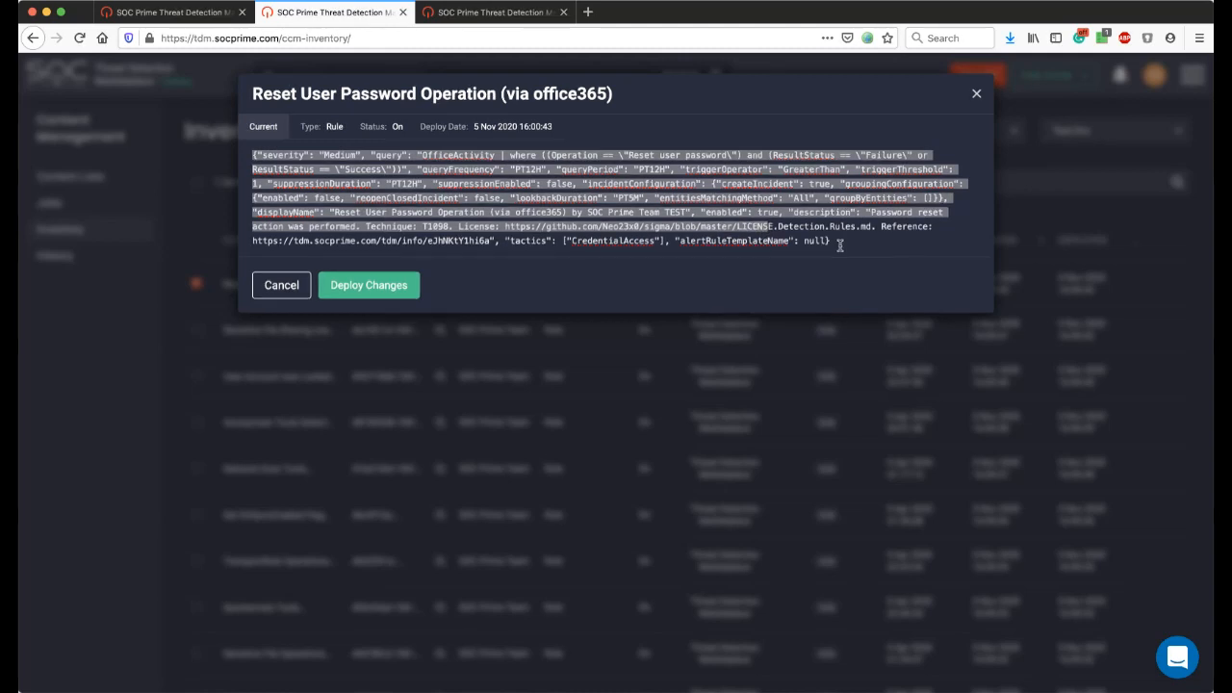
{"action": "left_click", "coordinate": [839, 245]}
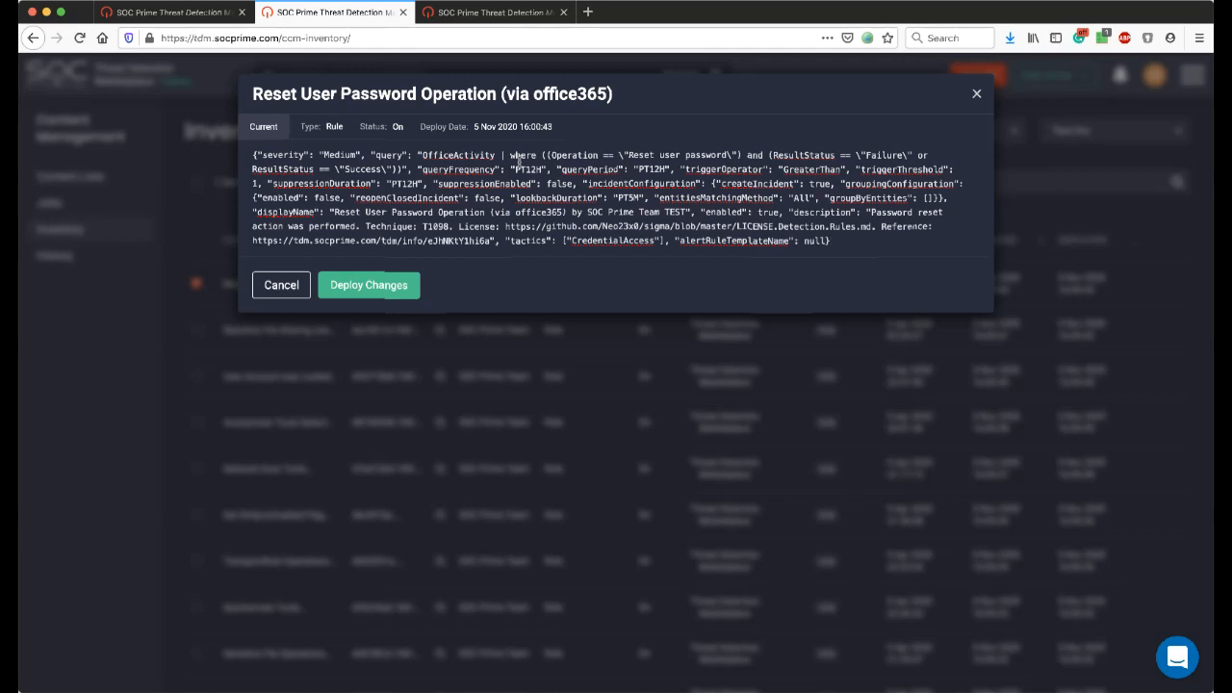
{"action": "left_click", "coordinate": [978, 95]}
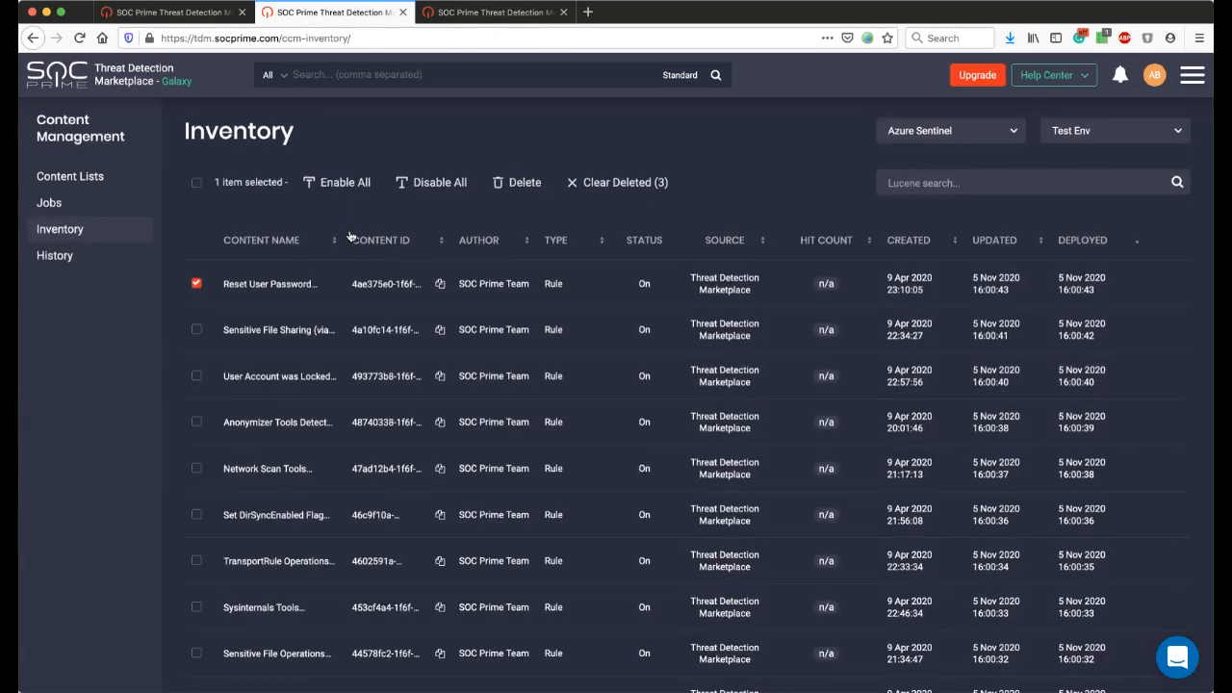
Find the Possible Remote Administration Tools Detected rule marked with an update in the inventory and open its update comparison.
{"action": "scroll", "coordinate": [349, 239], "scroll_direction": "down", "scroll_amount": 3}
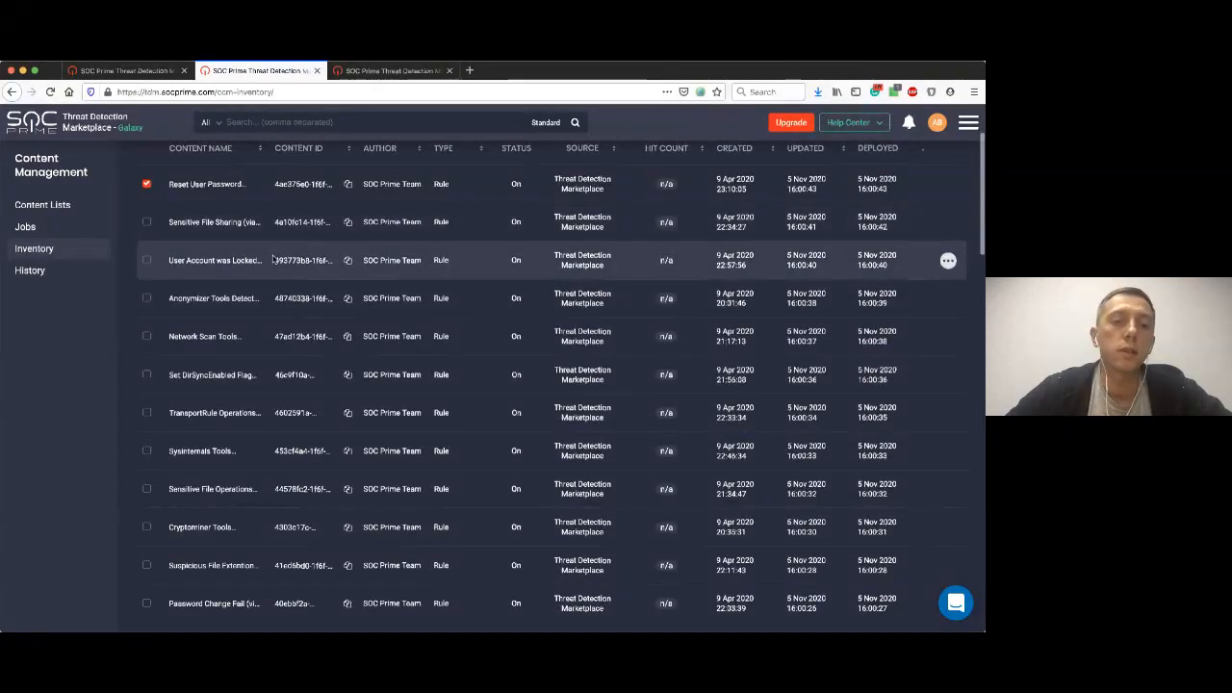
{"action": "scroll", "coordinate": [274, 279], "scroll_direction": "down", "scroll_amount": 5}
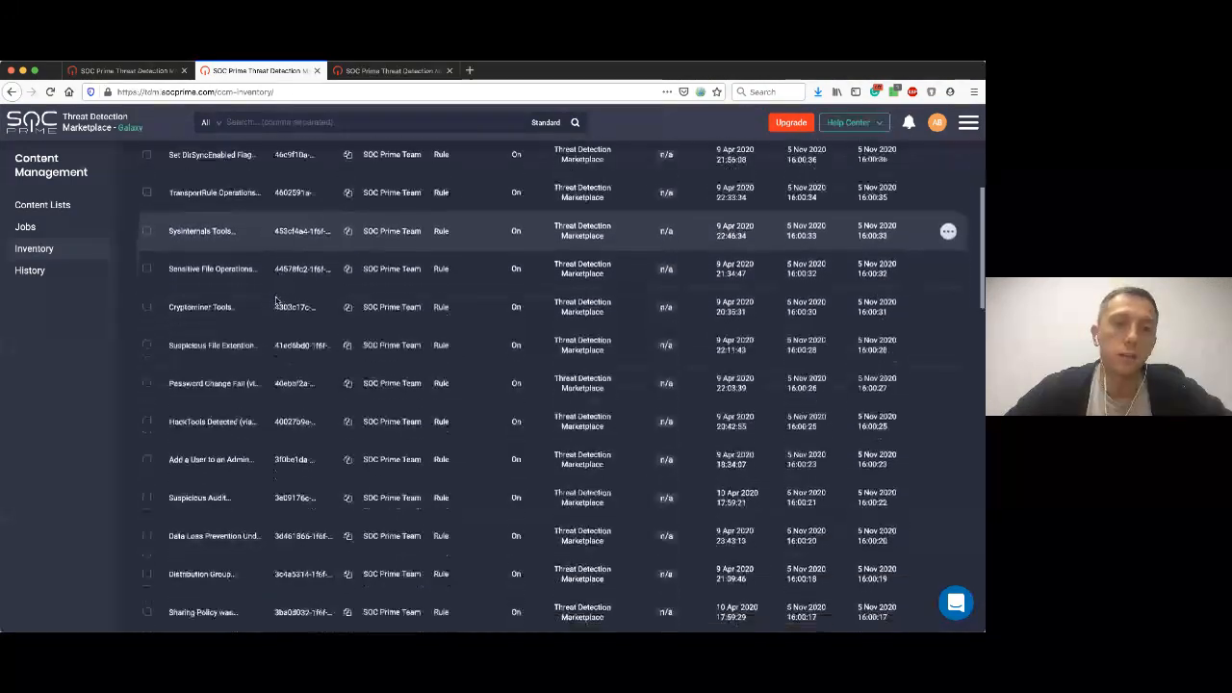
{"action": "scroll", "coordinate": [275, 301], "scroll_direction": "down", "scroll_amount": 6}
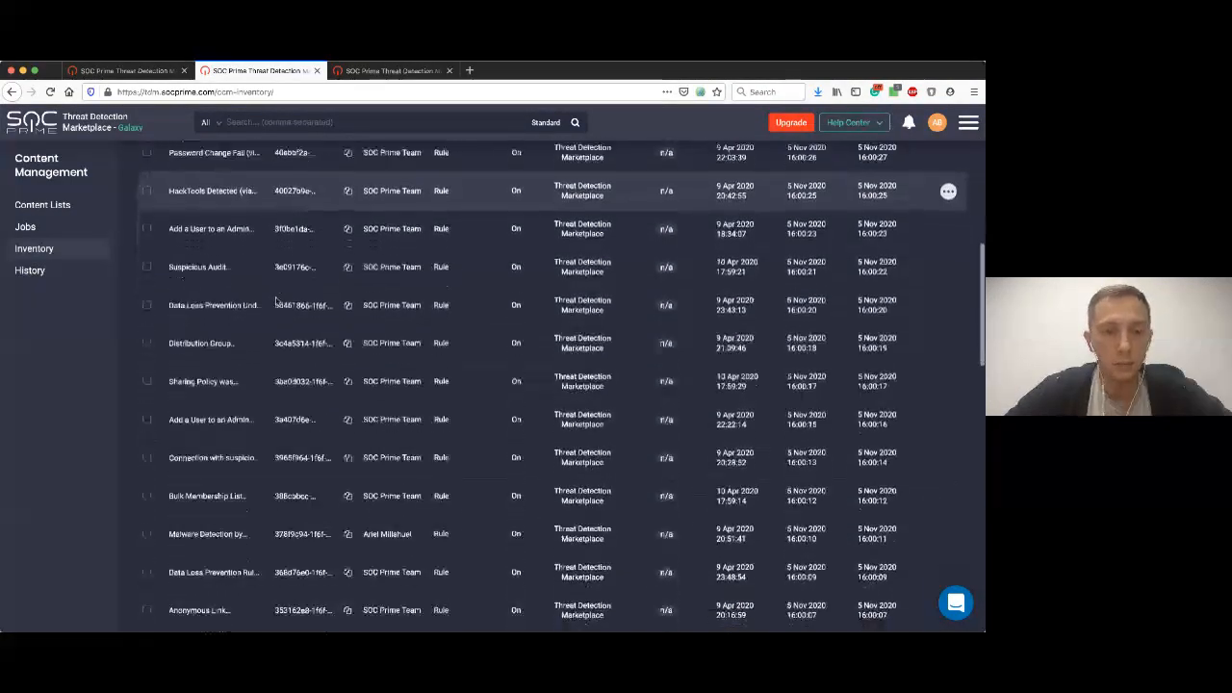
{"action": "scroll", "coordinate": [275, 301], "scroll_direction": "down", "scroll_amount": 7}
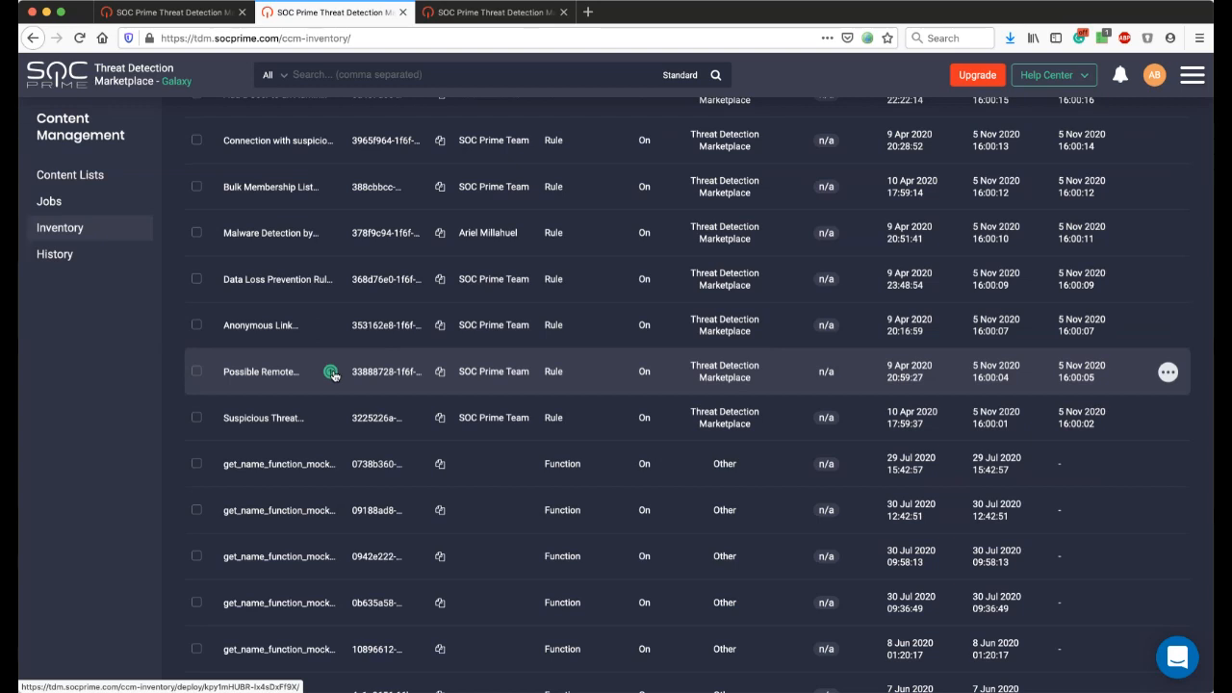
{"action": "left_click", "coordinate": [331, 372]}
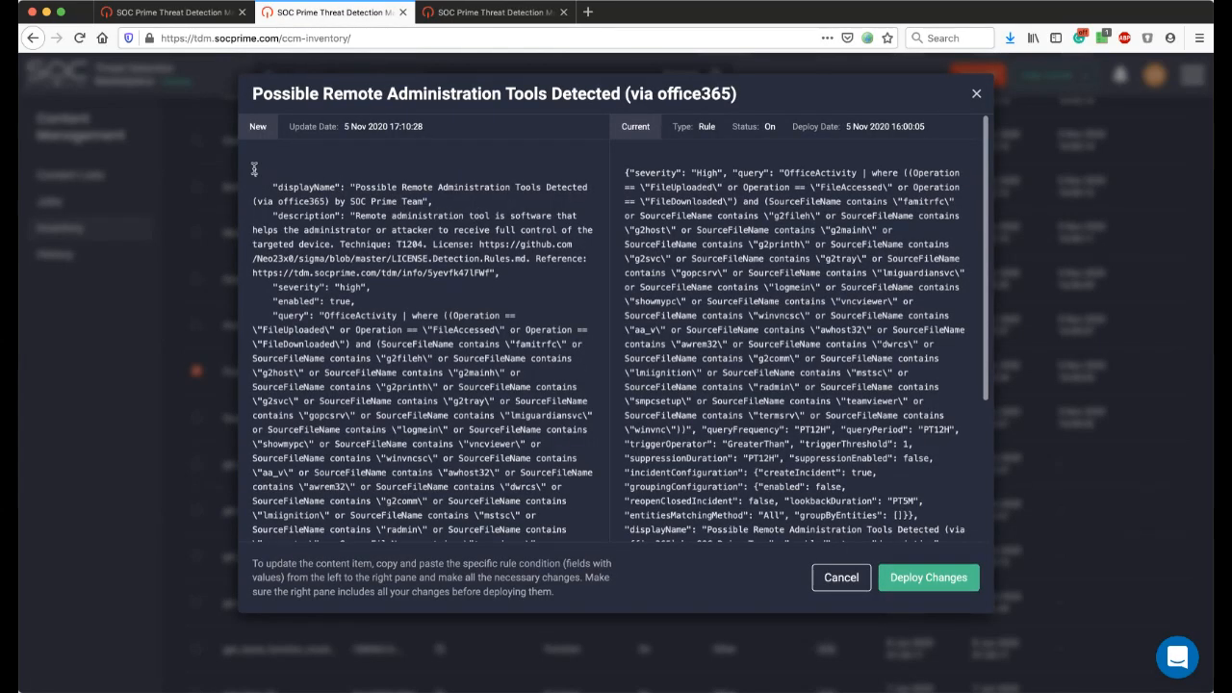
Compare the new and current definitions of the Possible Remote Administration Tools Detected rule, including their queries and frequency settings.
{"action": "left_click_drag", "start_coordinate": [254, 170], "coordinate": [459, 332]}
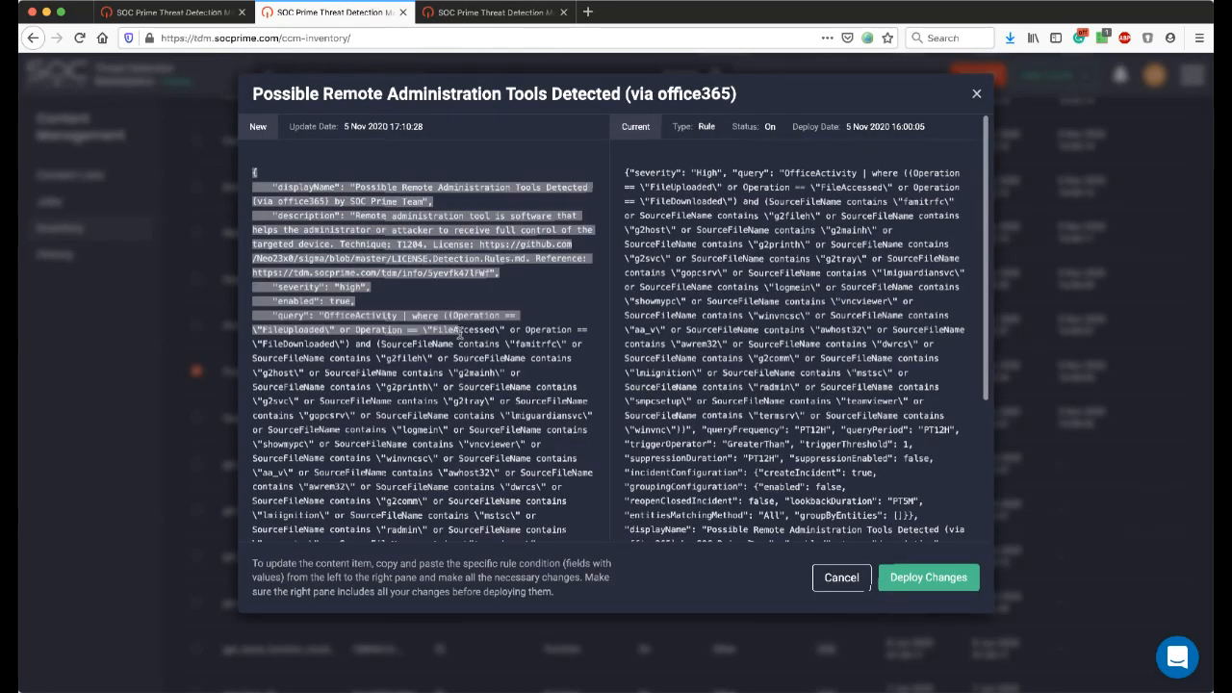
{"action": "scroll", "coordinate": [460, 333], "scroll_direction": "down", "scroll_amount": 4}
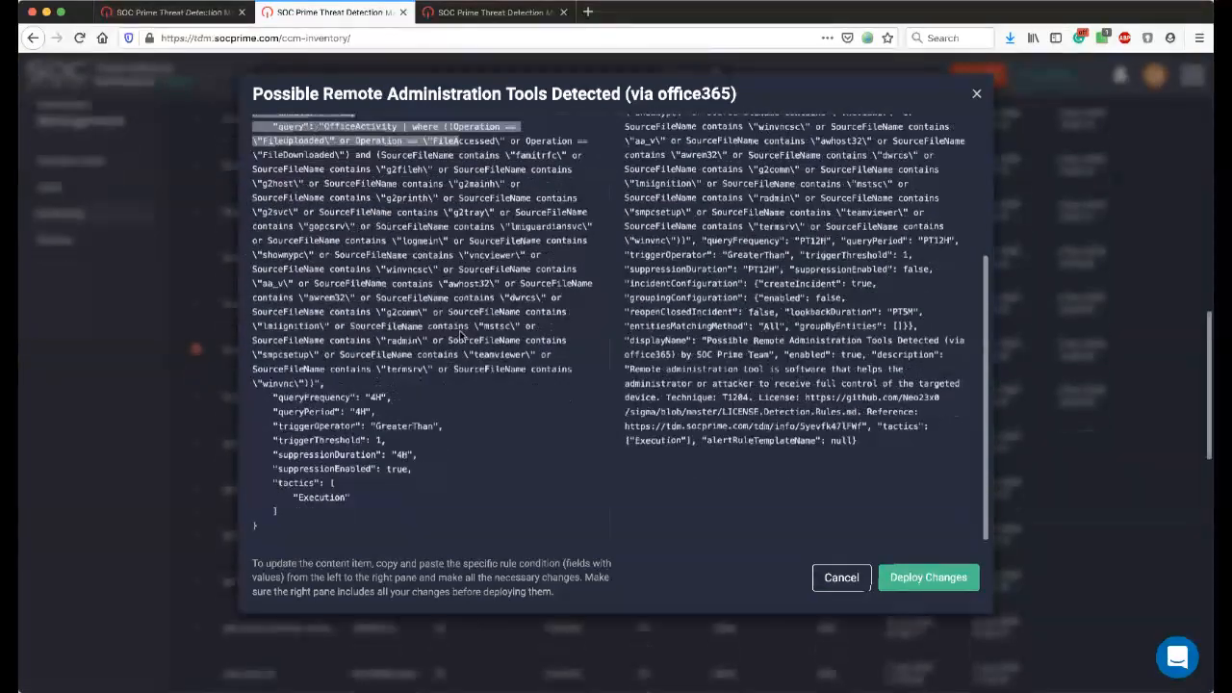
{"action": "scroll", "coordinate": [460, 333], "scroll_direction": "down", "scroll_amount": 1}
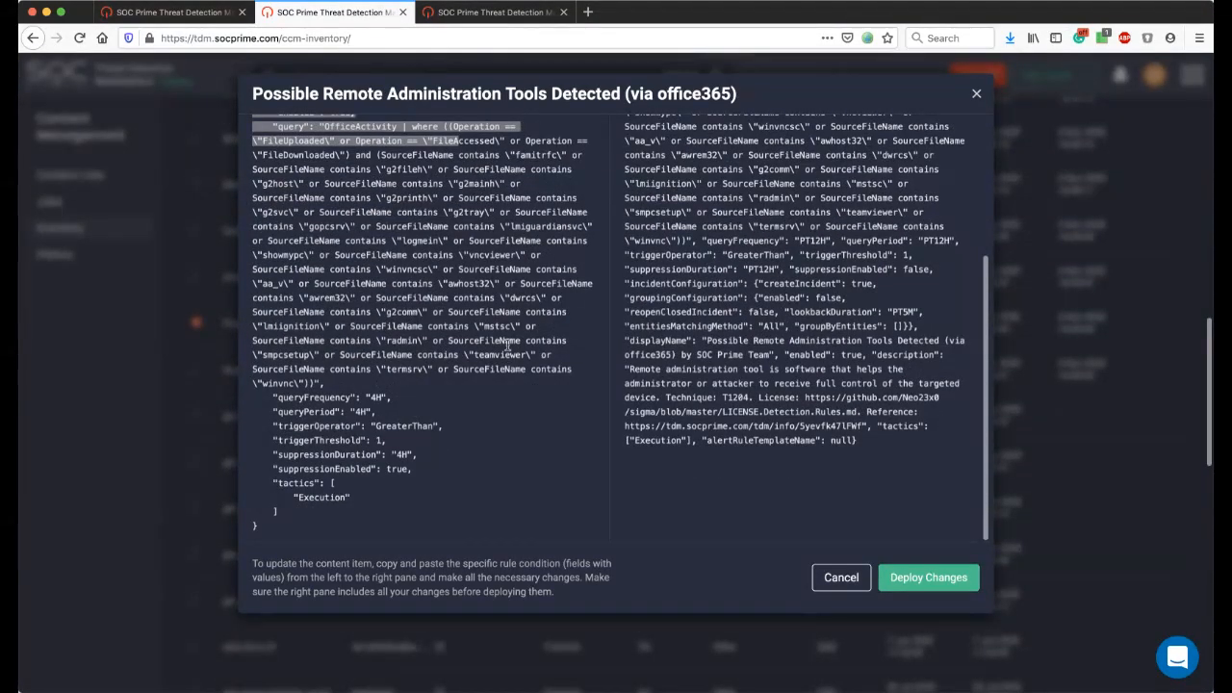
{"action": "scroll", "coordinate": [446, 355], "scroll_direction": "up", "scroll_amount": 4}
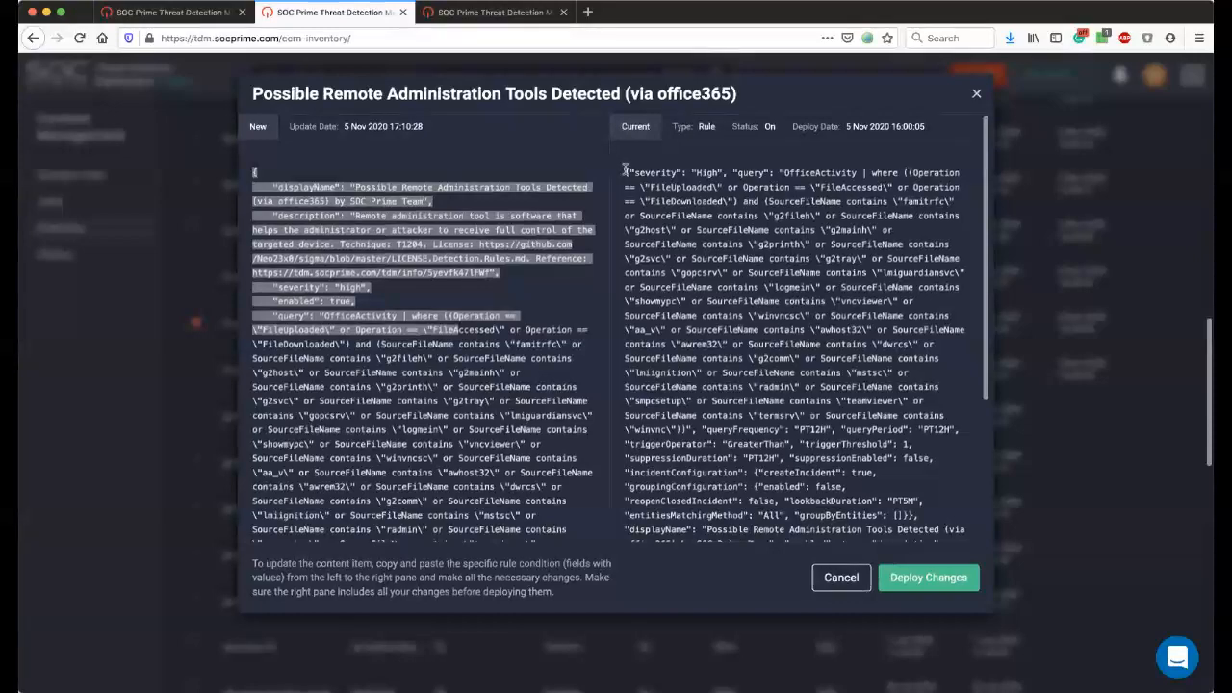
{"action": "left_click_drag", "start_coordinate": [626, 170], "coordinate": [784, 373]}
{"action": "left_click", "coordinate": [779, 388]}
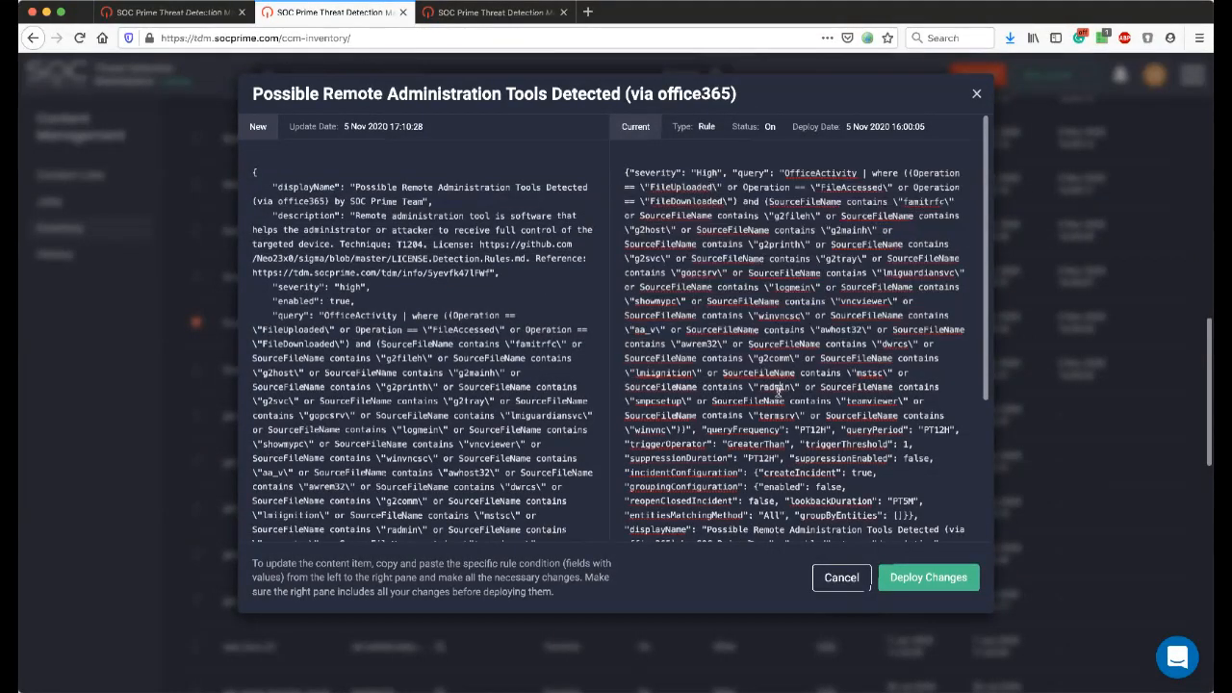
{"action": "scroll", "coordinate": [779, 385], "scroll_direction": "down", "scroll_amount": 5}
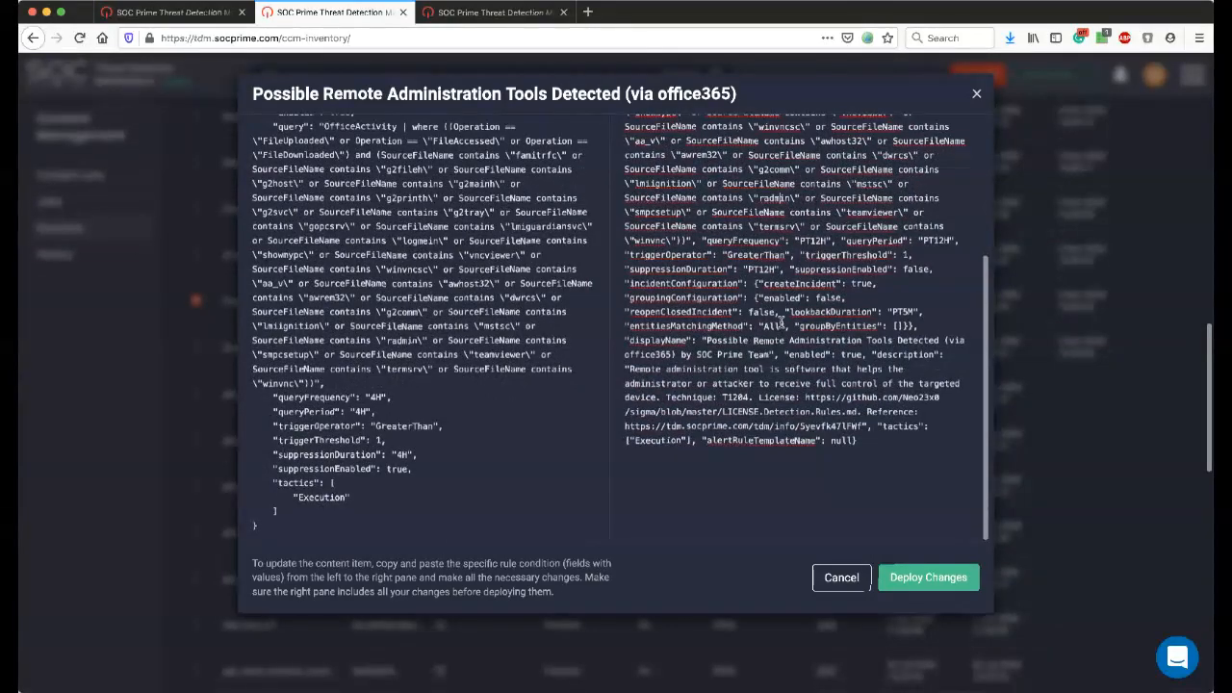
Recheck the SourceFileName conditions and remaining fields in the update comparison, close it without deploying, and return to the upper part of the inventory.
{"action": "scroll", "coordinate": [779, 383], "scroll_direction": "up", "scroll_amount": 5}
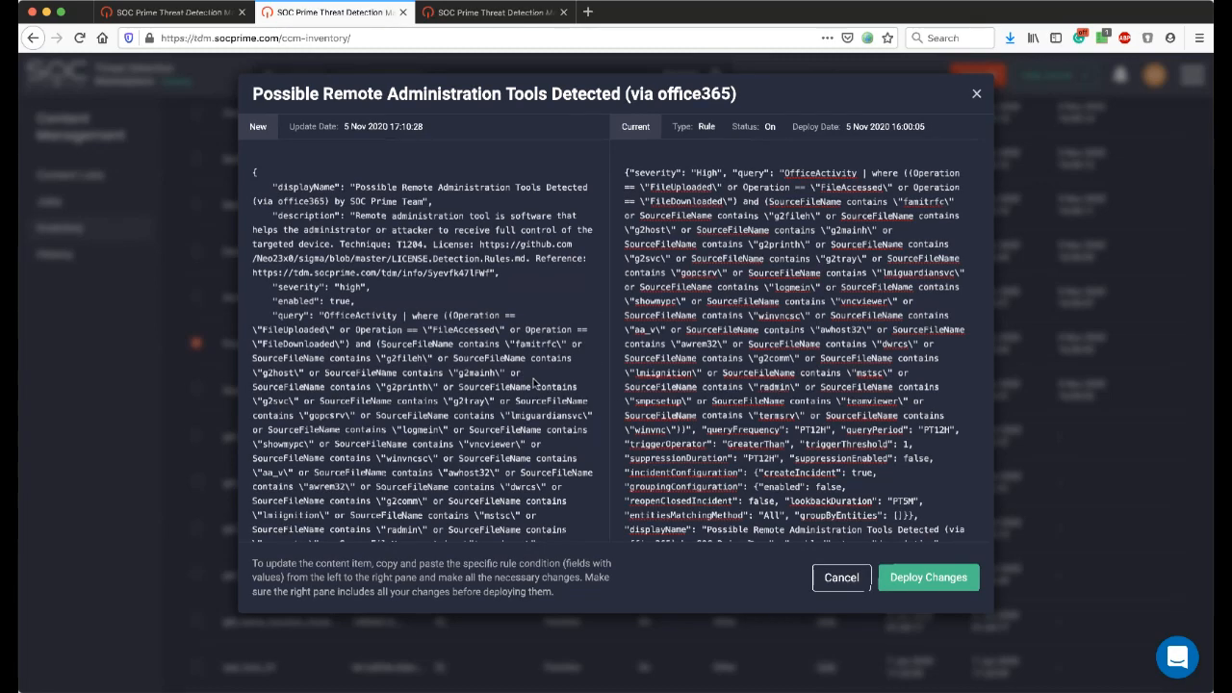
{"action": "left_click_drag", "start_coordinate": [531, 386], "coordinate": [456, 385]}
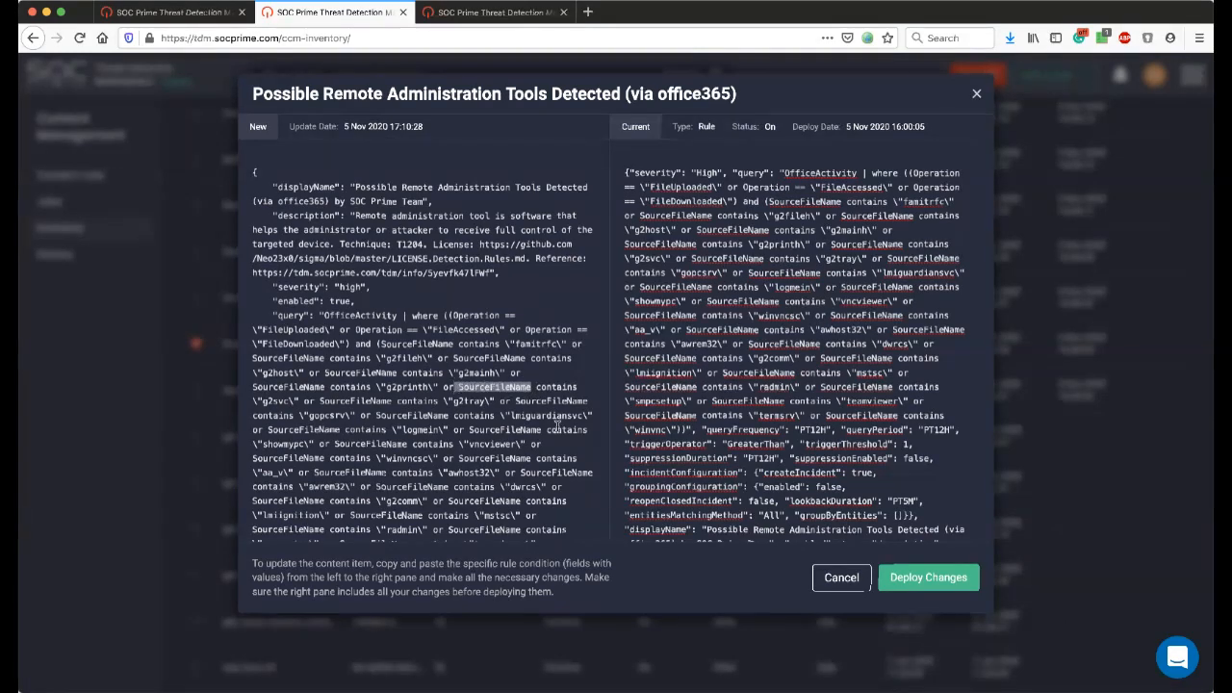
{"action": "scroll", "coordinate": [548, 413], "scroll_direction": "down", "scroll_amount": 3}
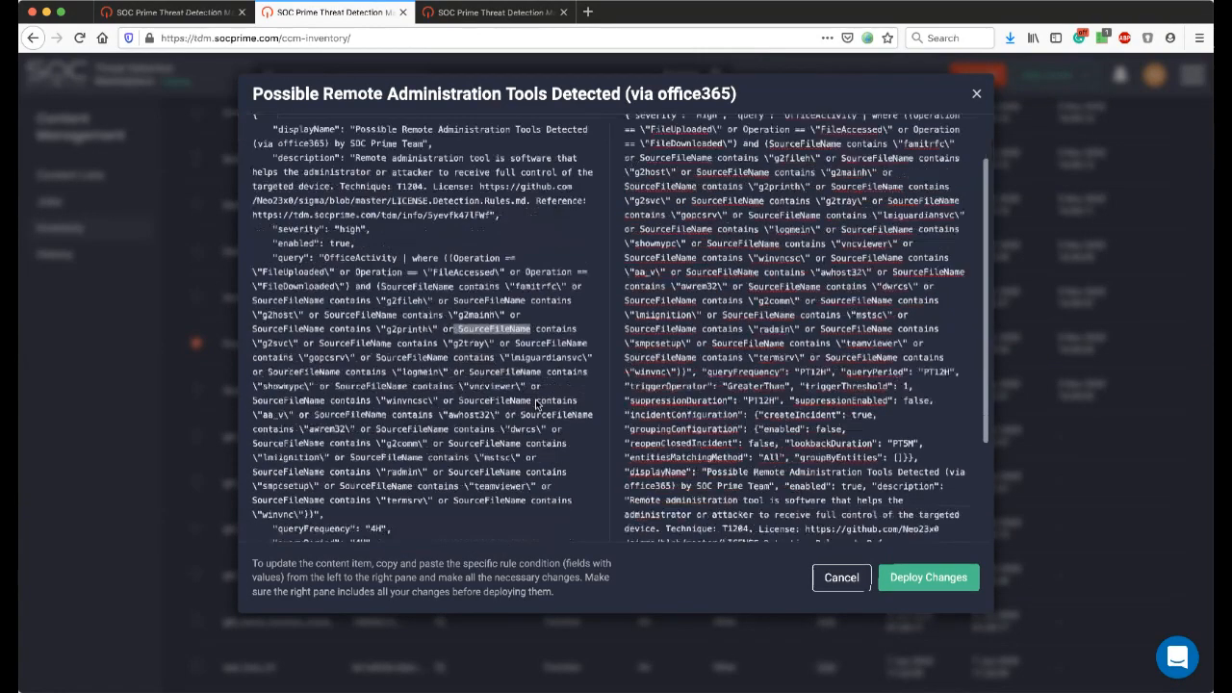
{"action": "scroll", "coordinate": [693, 380], "scroll_direction": "down", "scroll_amount": 1}
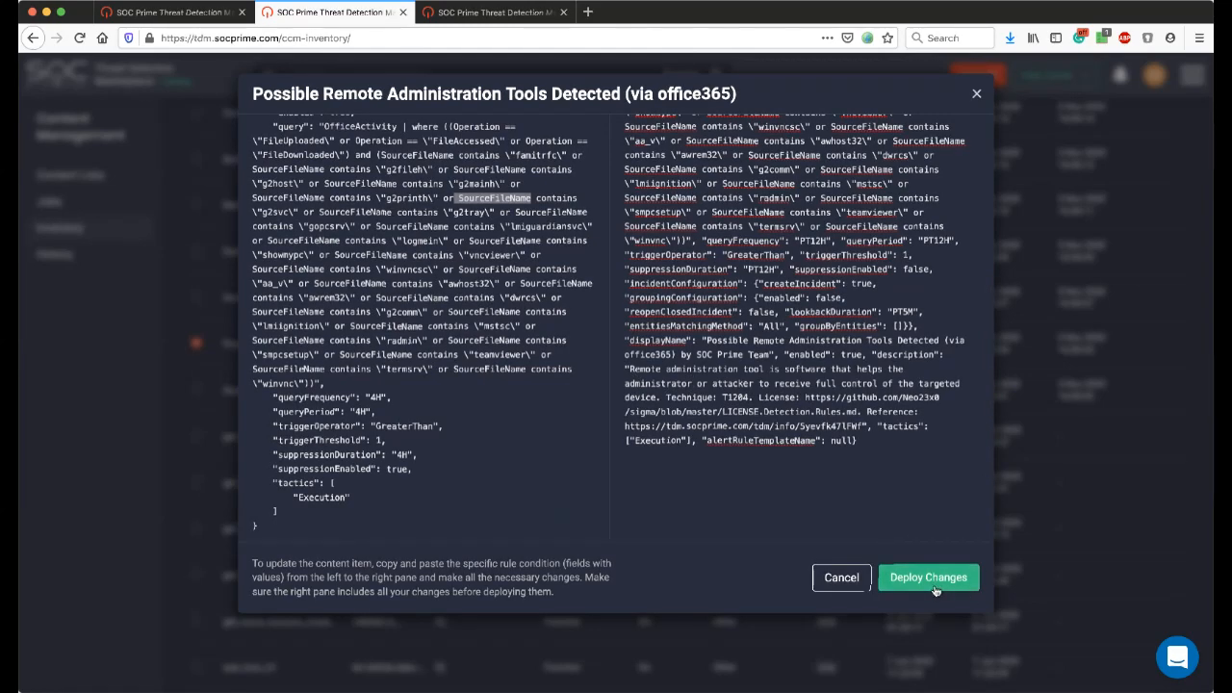
{"action": "scroll", "coordinate": [974, 154], "scroll_direction": "up", "scroll_amount": 2}
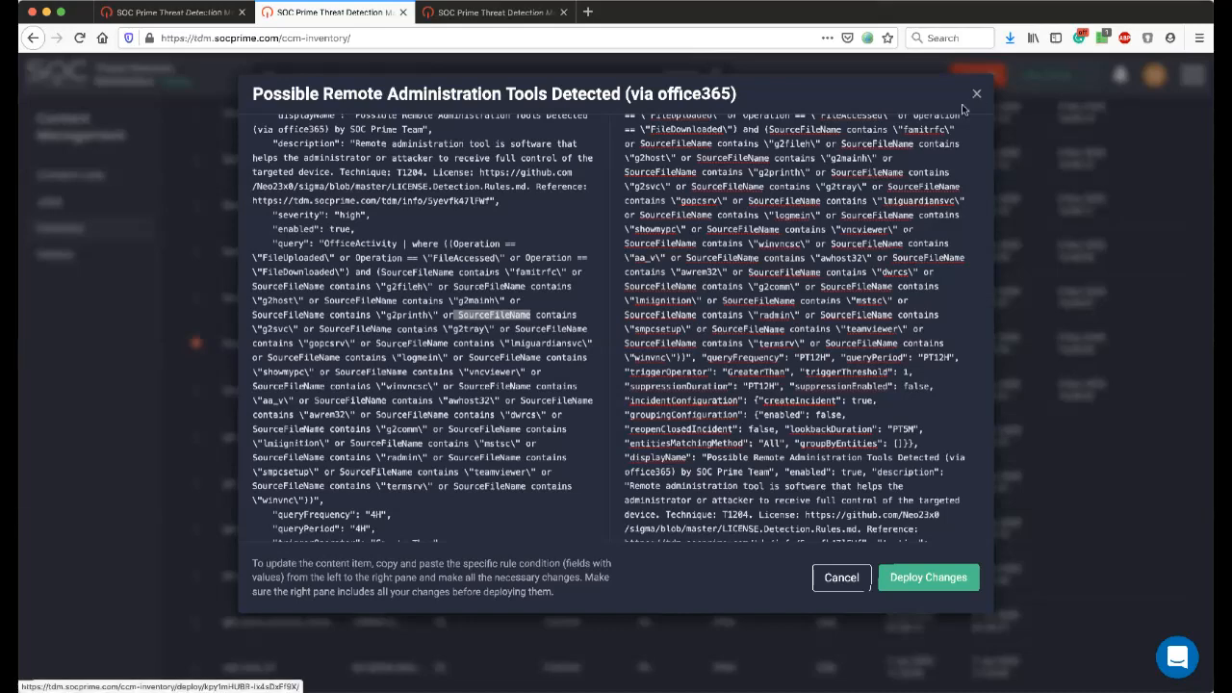
{"action": "key", "text": "Escape"}
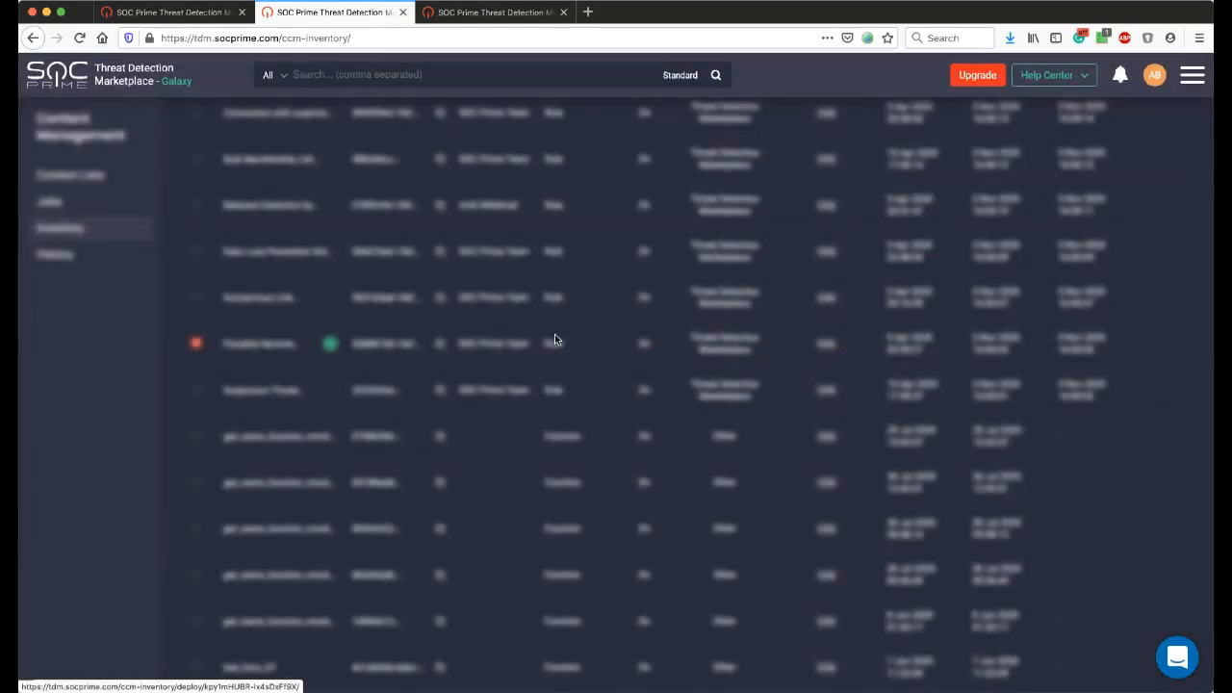
{"action": "scroll", "coordinate": [555, 339], "scroll_direction": "up", "scroll_amount": 10}
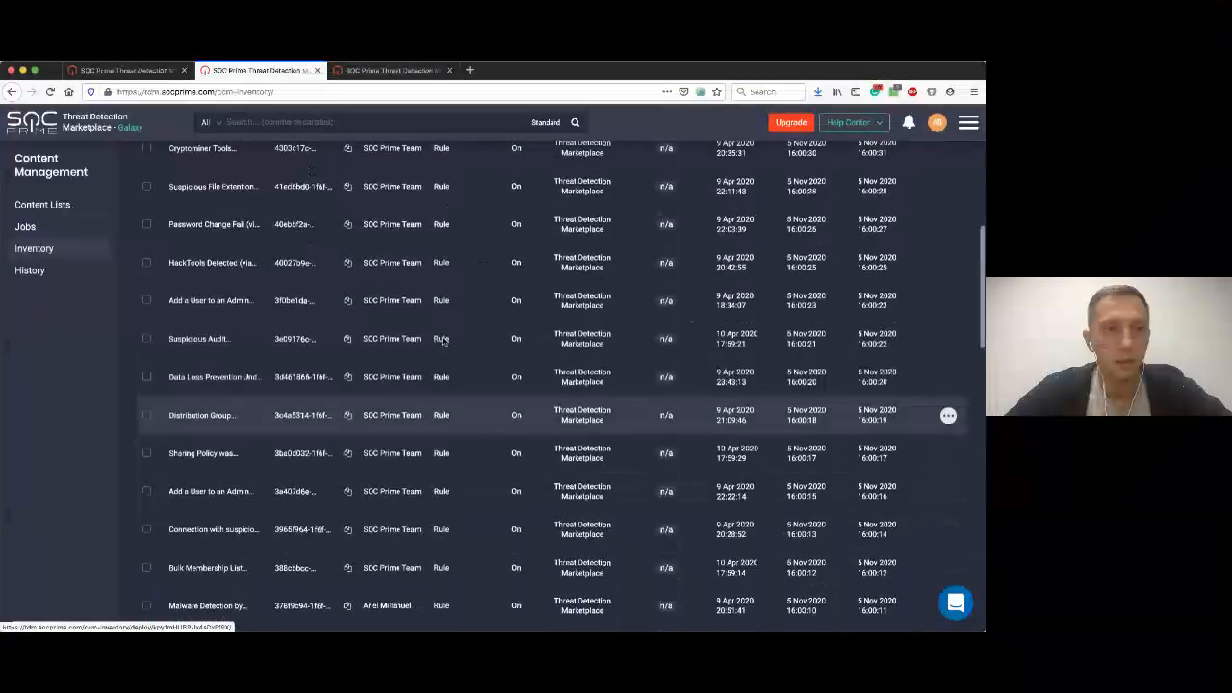
{"action": "scroll", "coordinate": [442, 339], "scroll_direction": "up", "scroll_amount": 15}
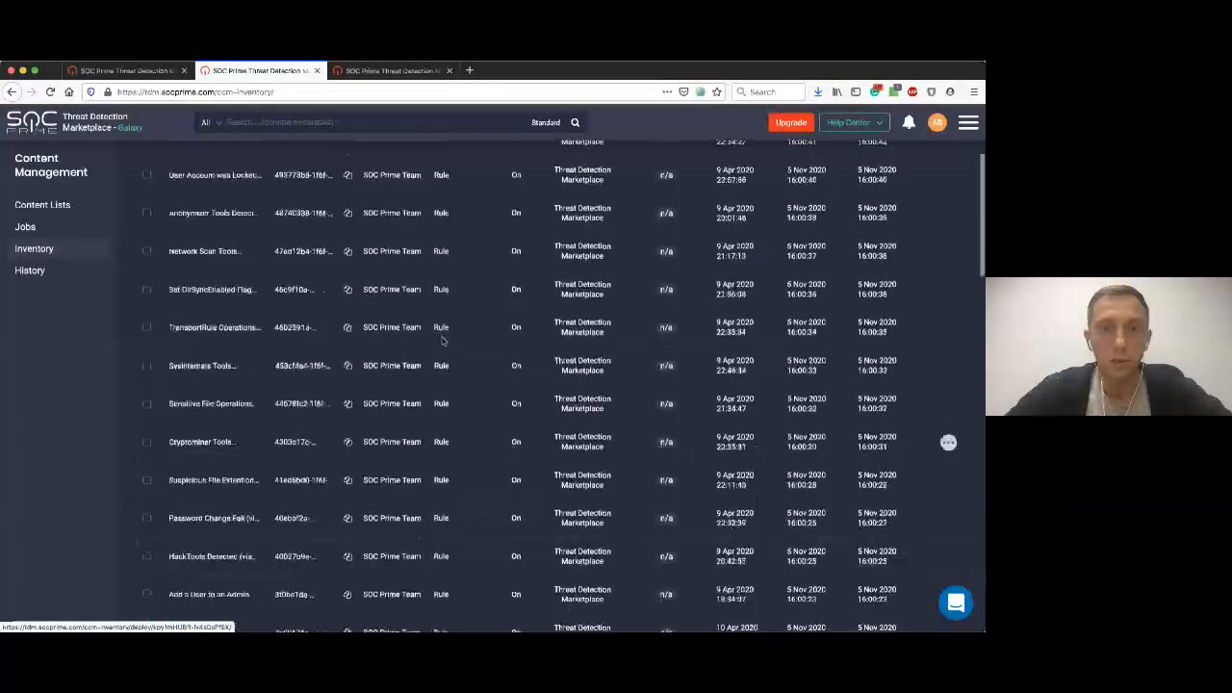